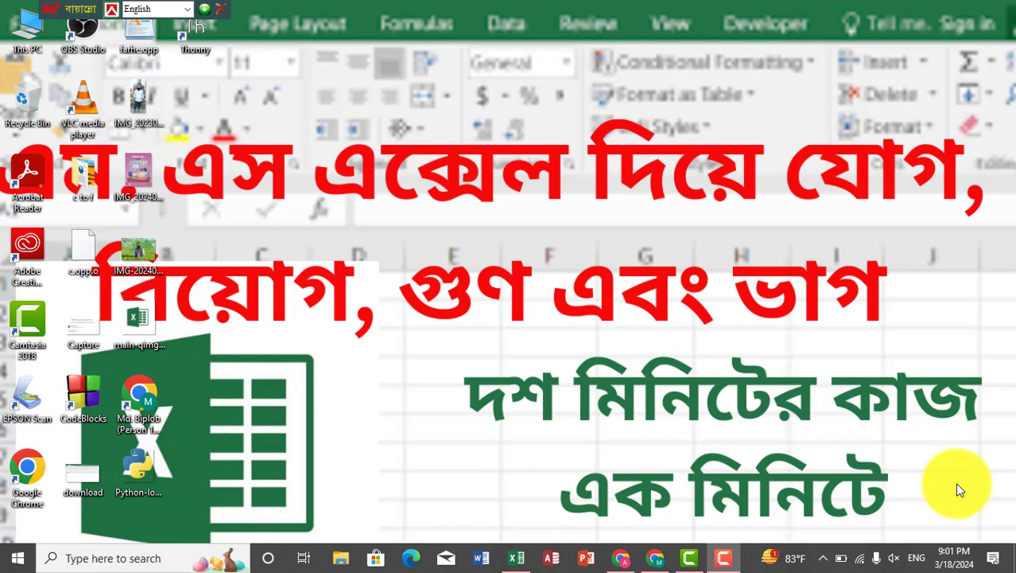
- Switch to the blank Excel workbook and select the whole columns A, B, C and D one after another
click(519, 567)
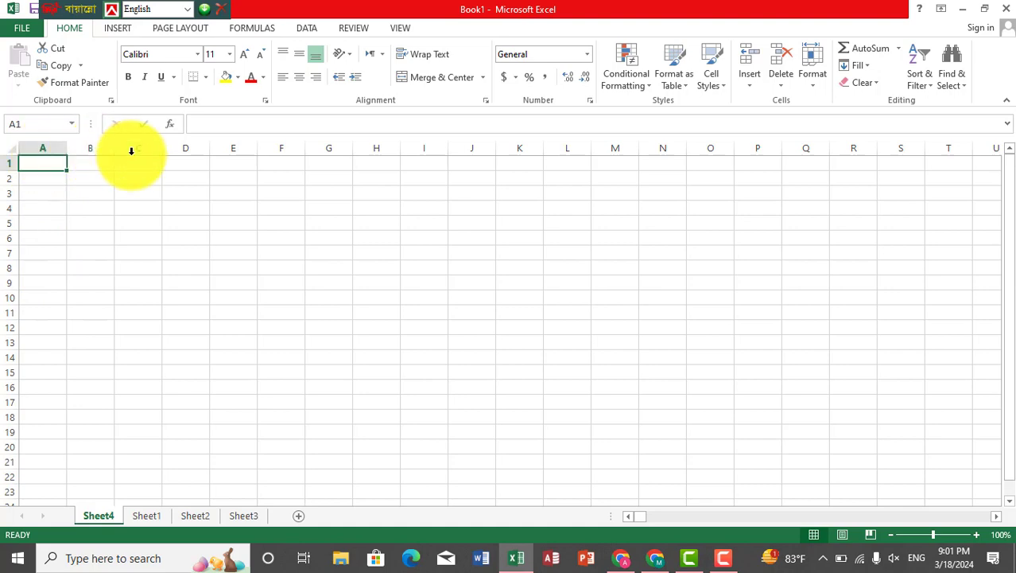
click(47, 146)
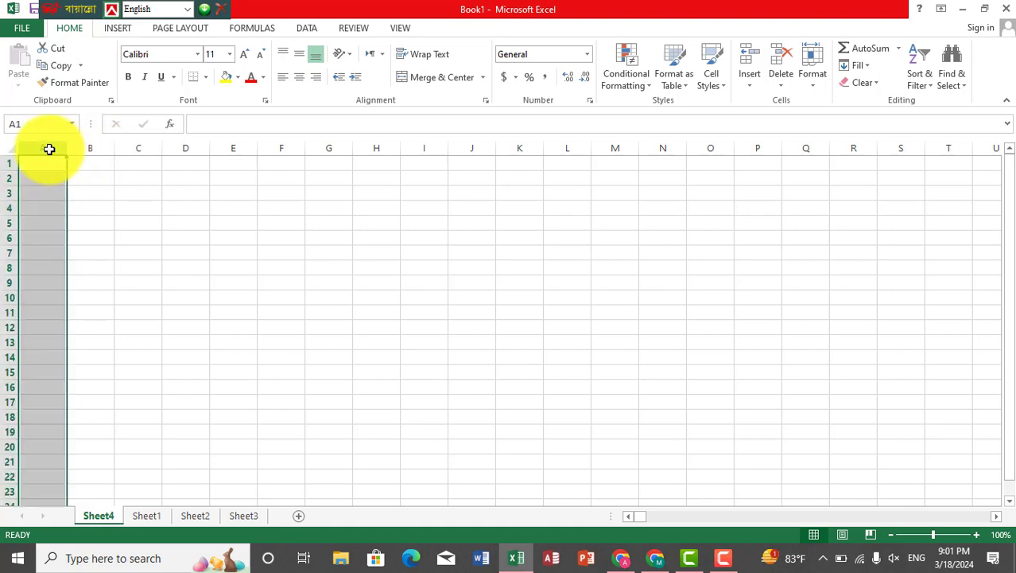
click(91, 144)
click(136, 144)
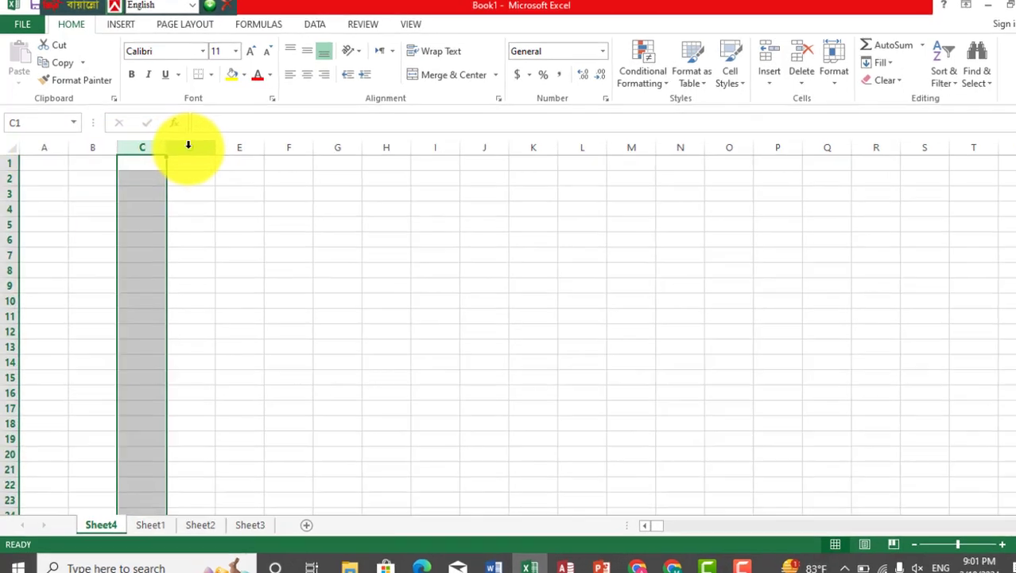
click(186, 146)
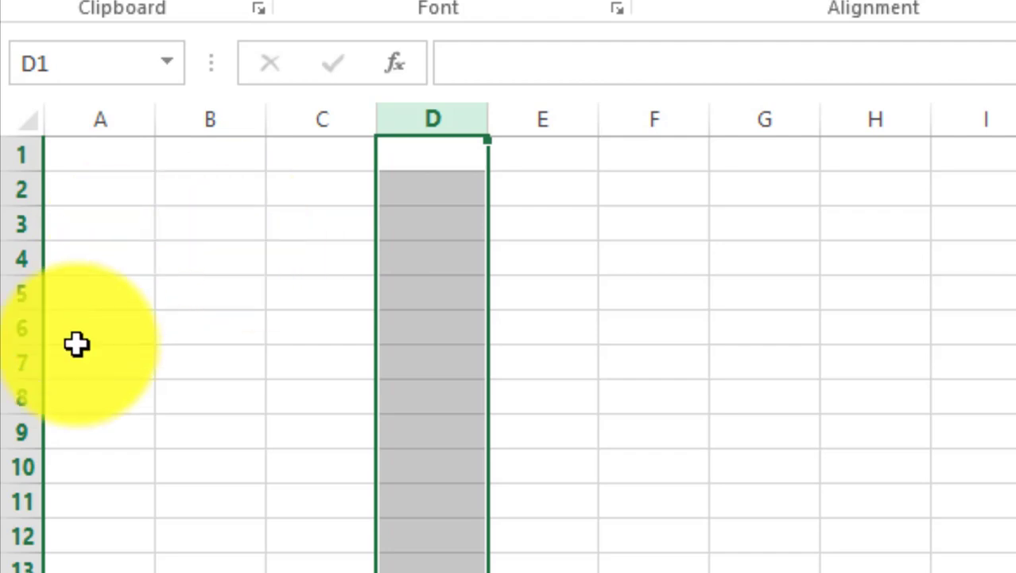
- Select the whole rows 1 and 2 in turn, and finish on the single cell B9
click(262, 347)
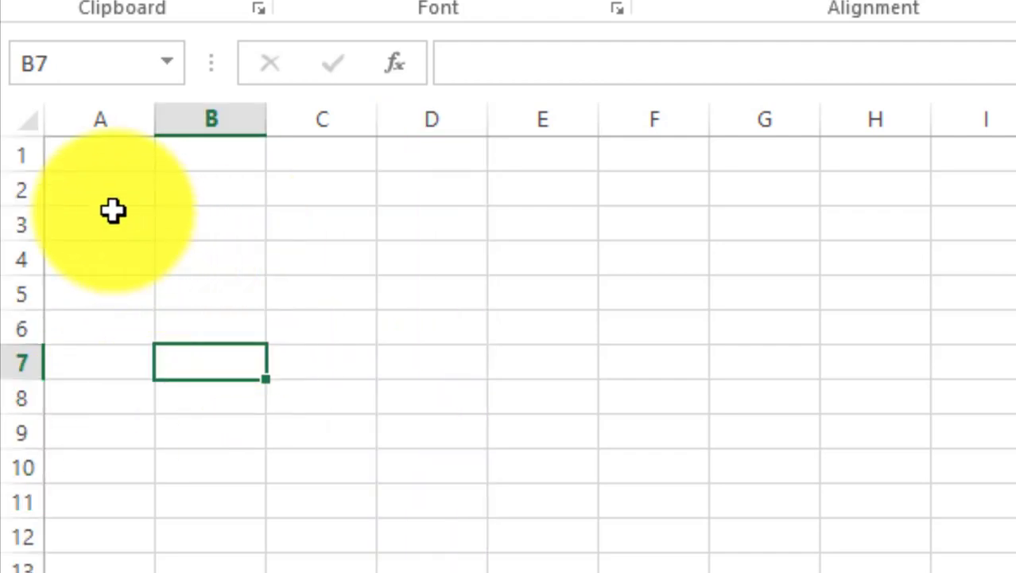
click(23, 161)
click(27, 188)
click(37, 206)
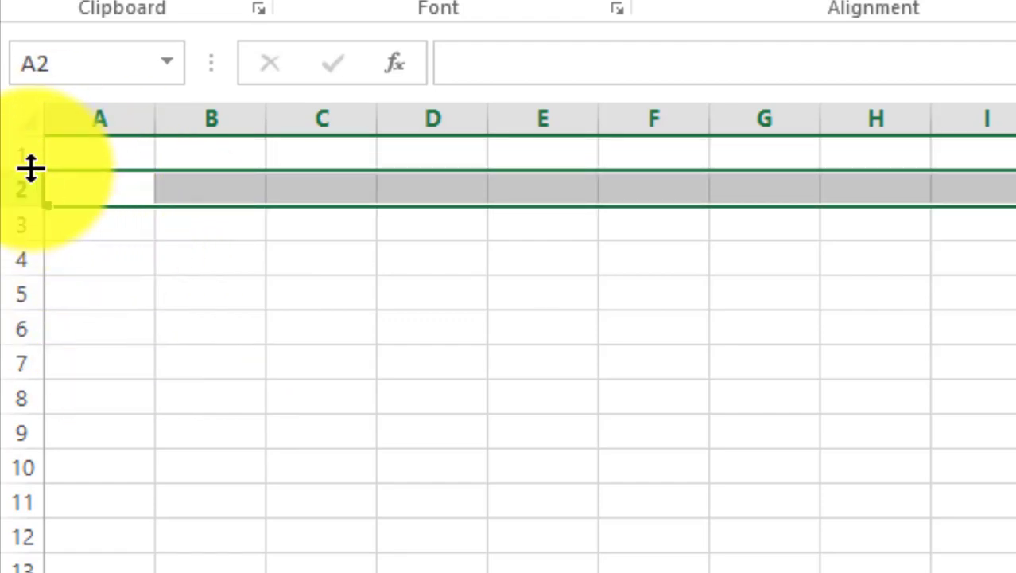
click(225, 422)
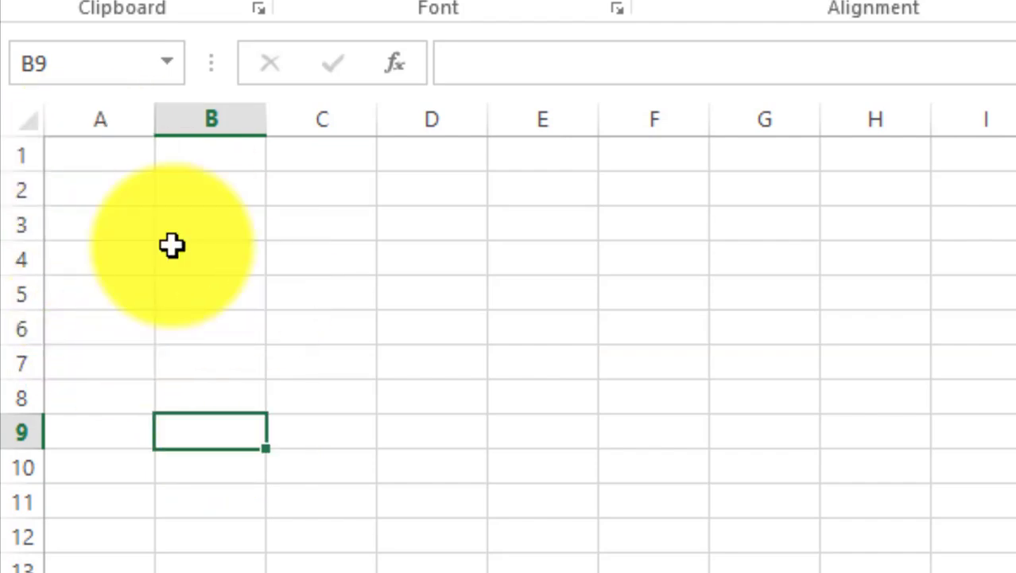
- Select the individual cells A1, E7, F11, E10, G6 and L13 in turn to examine their cell addresses
click(89, 158)
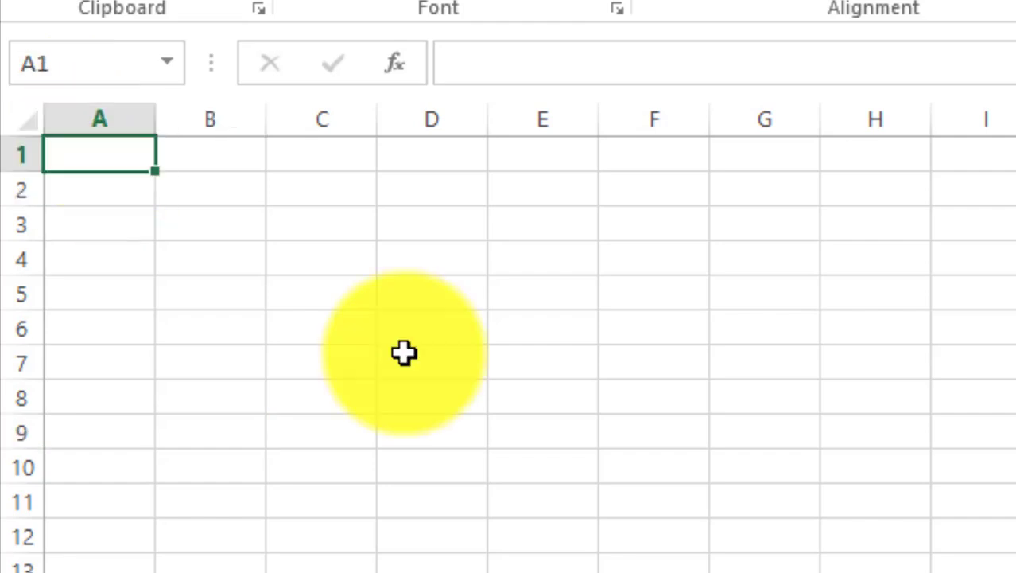
click(557, 353)
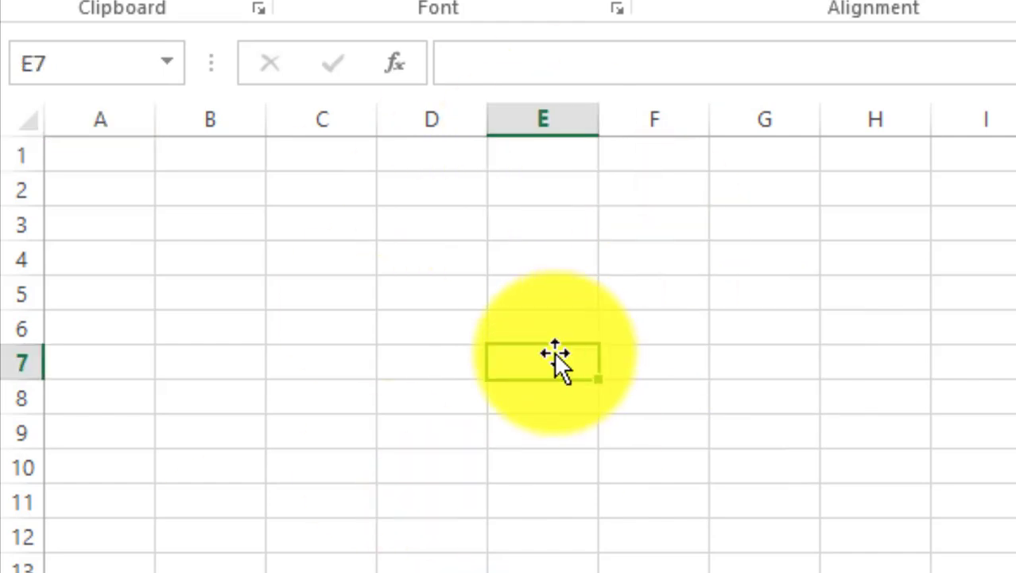
click(604, 515)
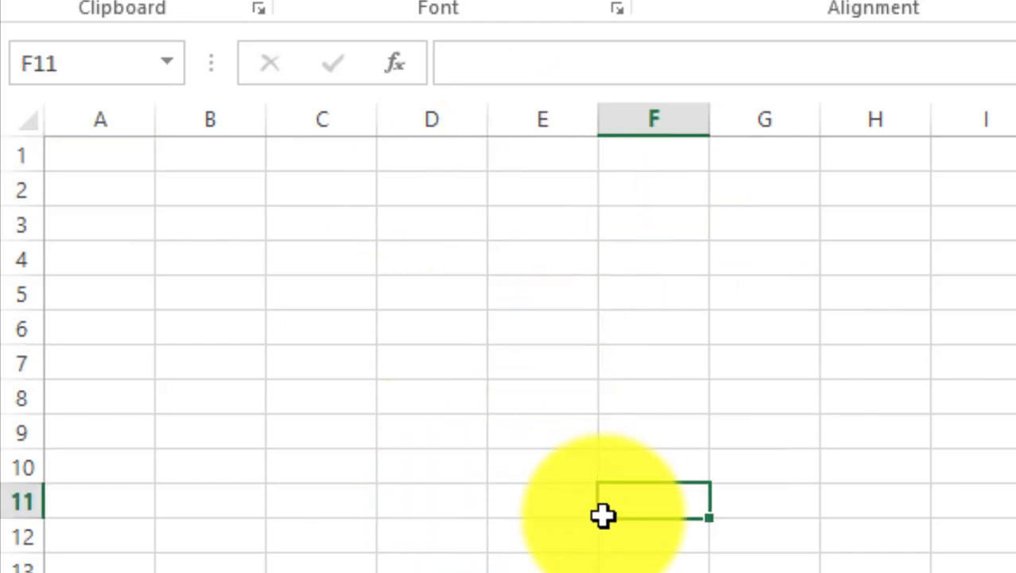
click(541, 449)
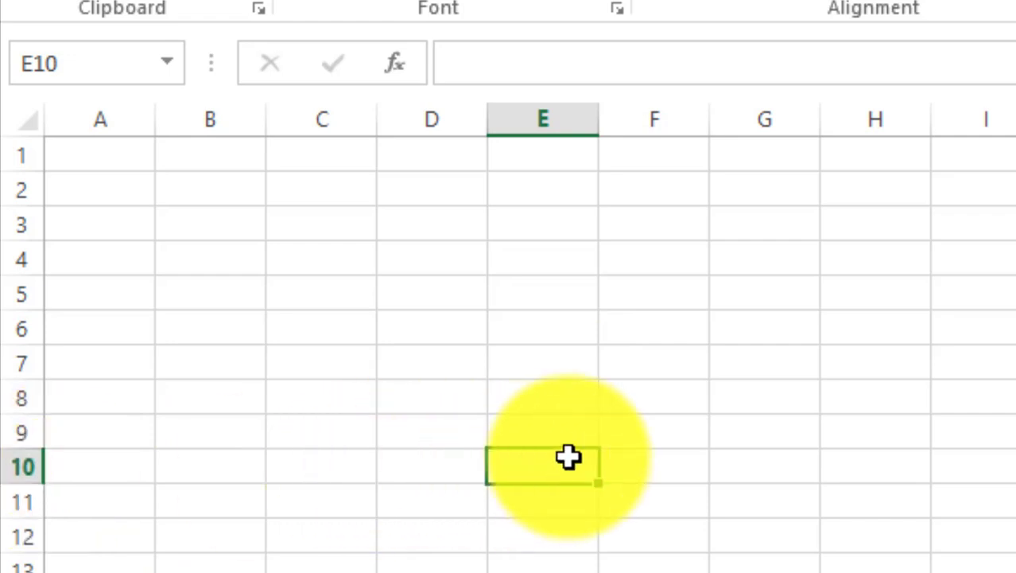
click(747, 327)
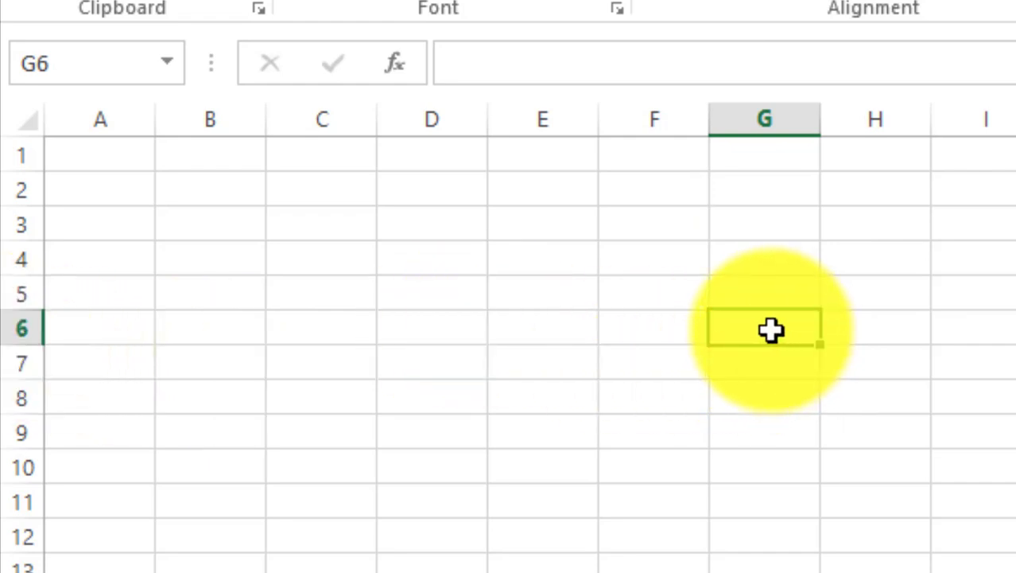
click(1015, 570)
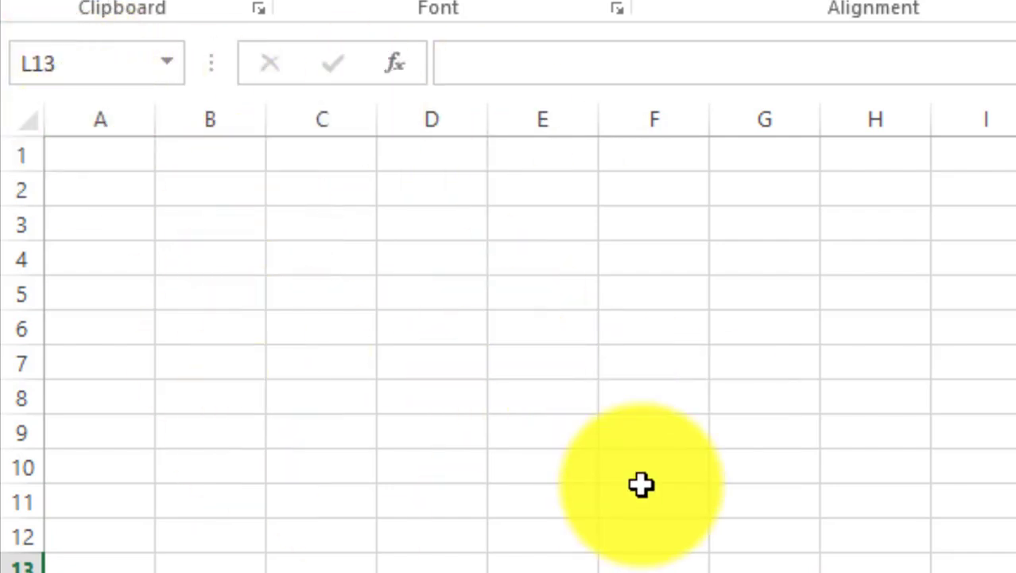
- Starting from A1, move the active cell one column at a time along row 1 to H1 and back to A1
click(93, 168)
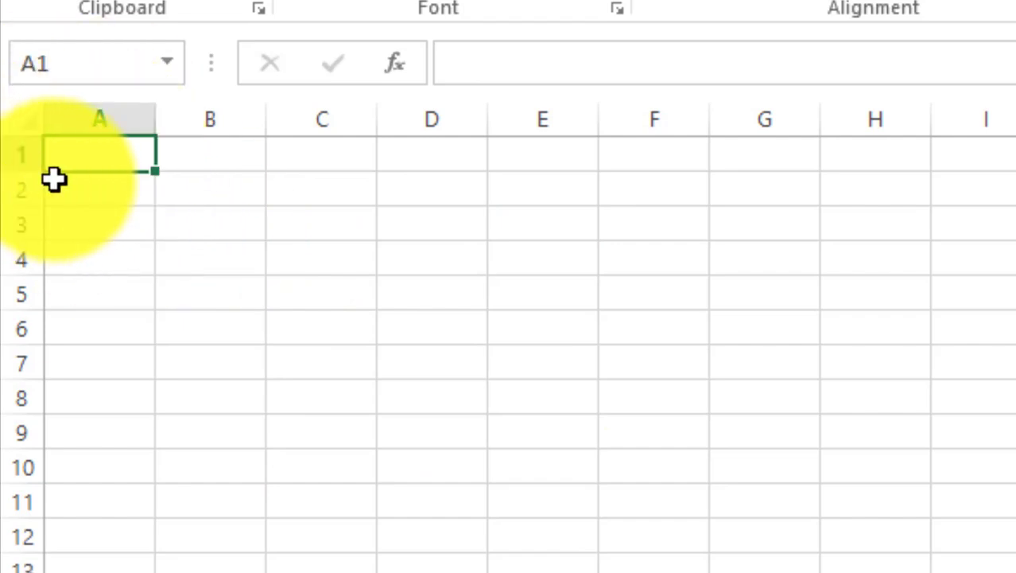
key(Right)
key(Right)
key(Right)
key(Right)
key(Right)
key(Right)
key(Right)
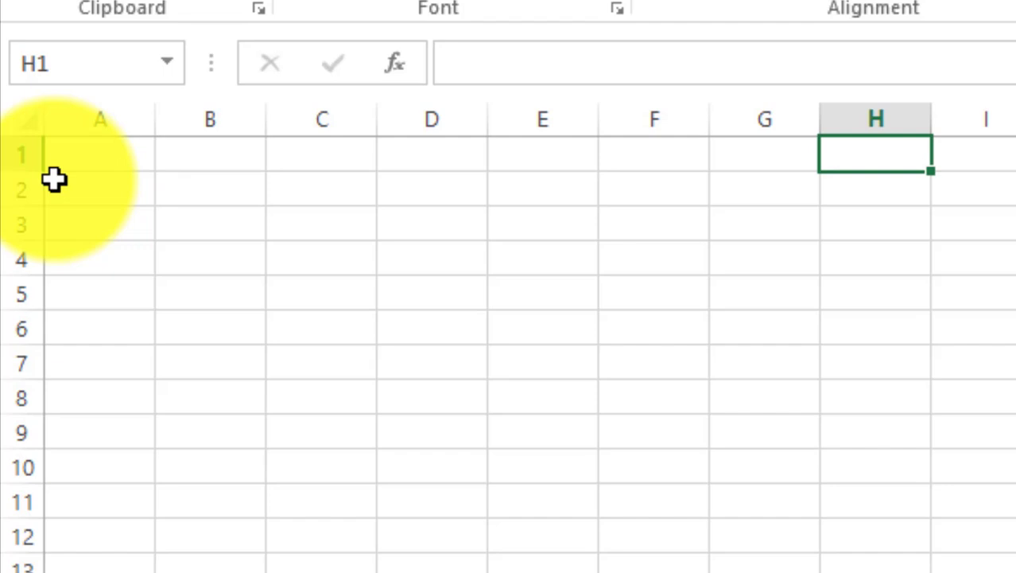
key(Left)
key(Left)
key(Left)
key(Left)
key(Left)
key(Left)
key(Left)
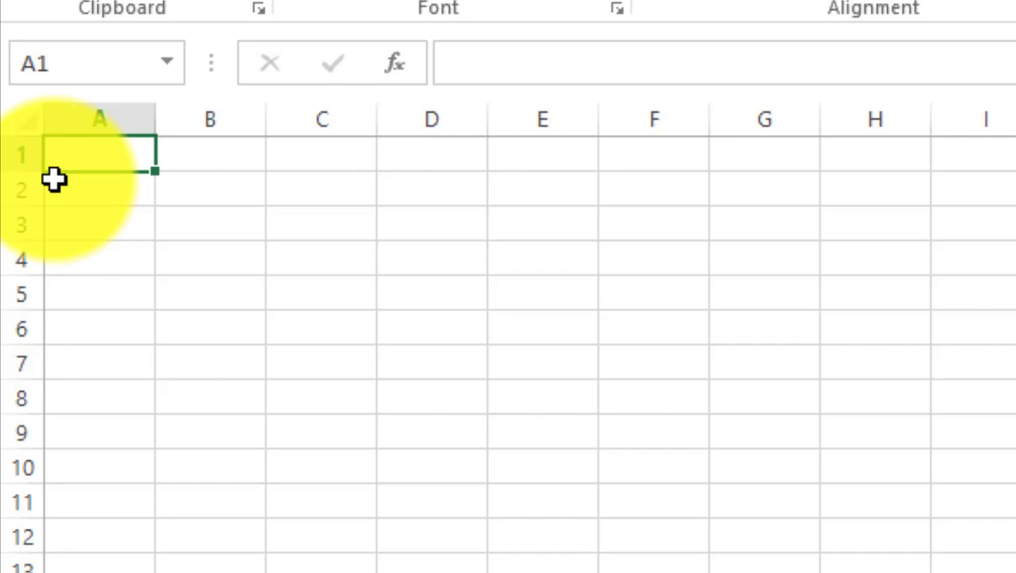
- Move the active cell one row at a time down column A to A7 and back up to A1
key(Down)
key(Down)
key(Down)
key(Down)
key(Down)
key(Down)
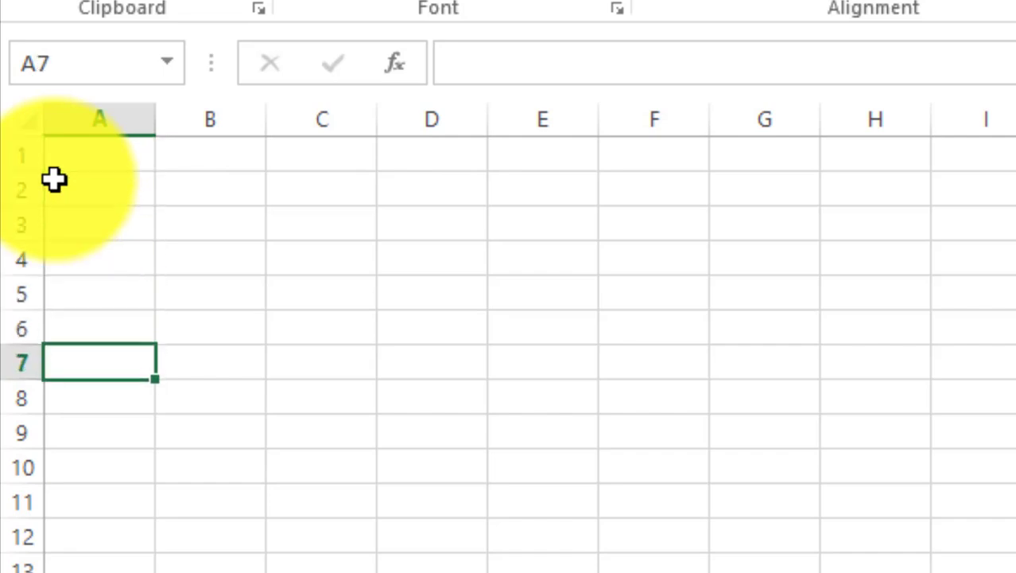
key(Up)
key(Up)
key(Up)
key(Up)
key(Up)
key(Up)
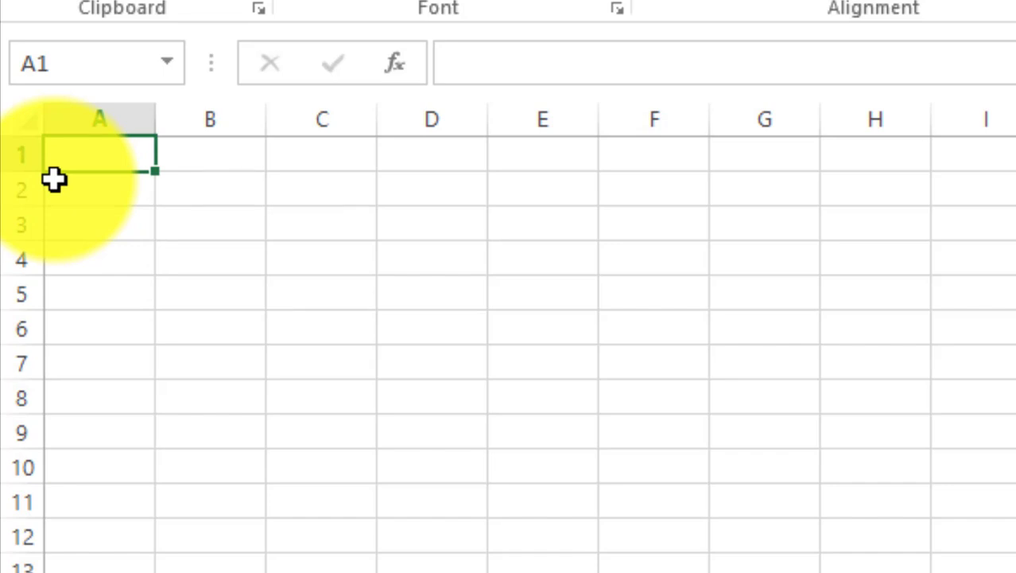
- Jump from A1 to the sheet's last column and back, and to its last row and back
key(ctrl+Right)
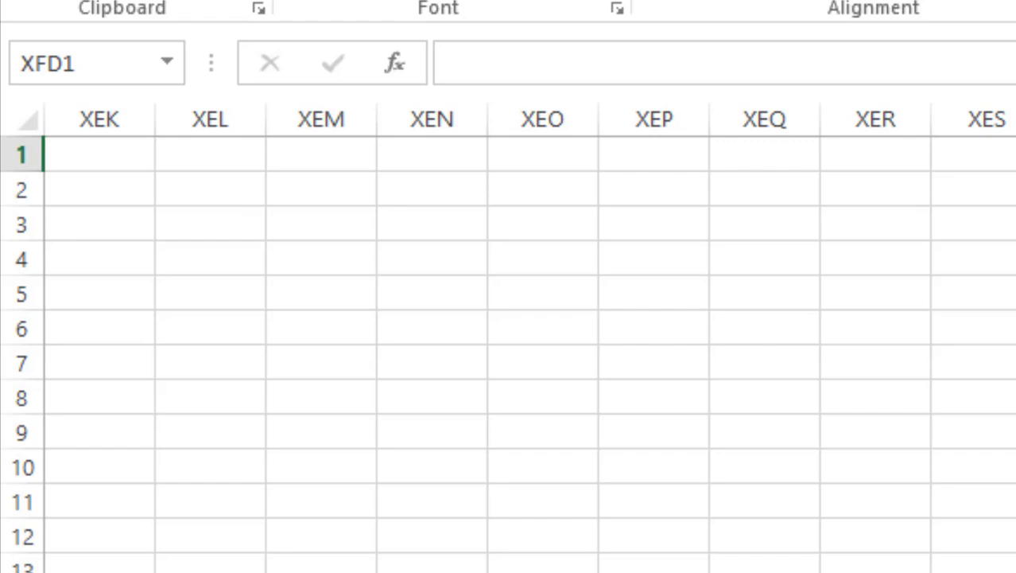
key(ctrl+Left)
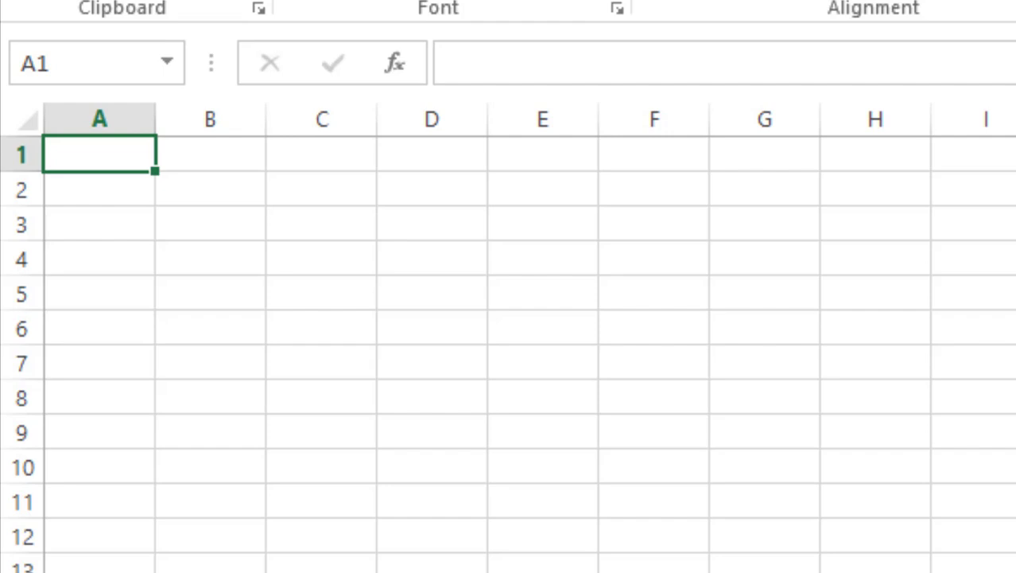
key(ctrl+Down)
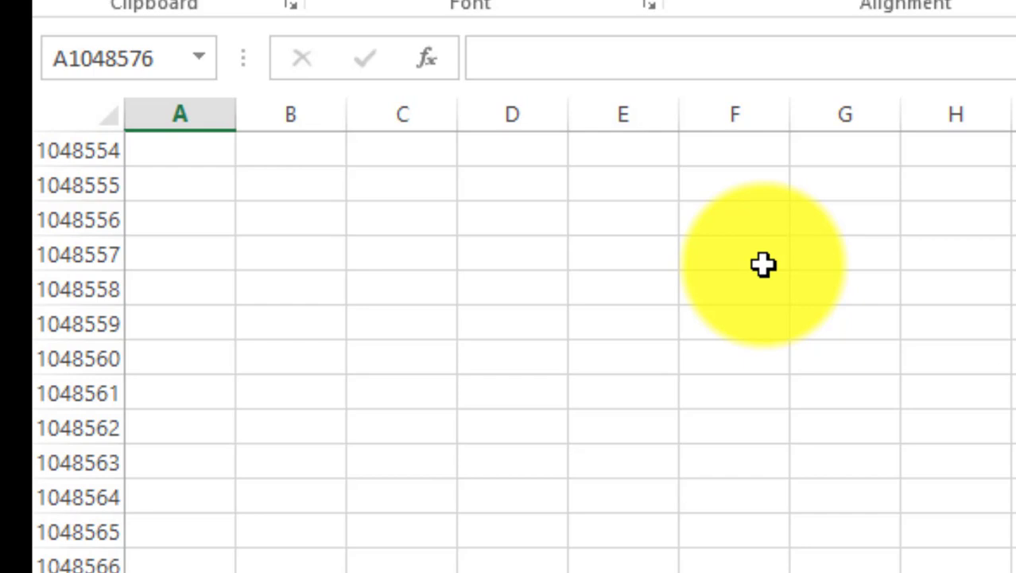
key(ctrl+Up)
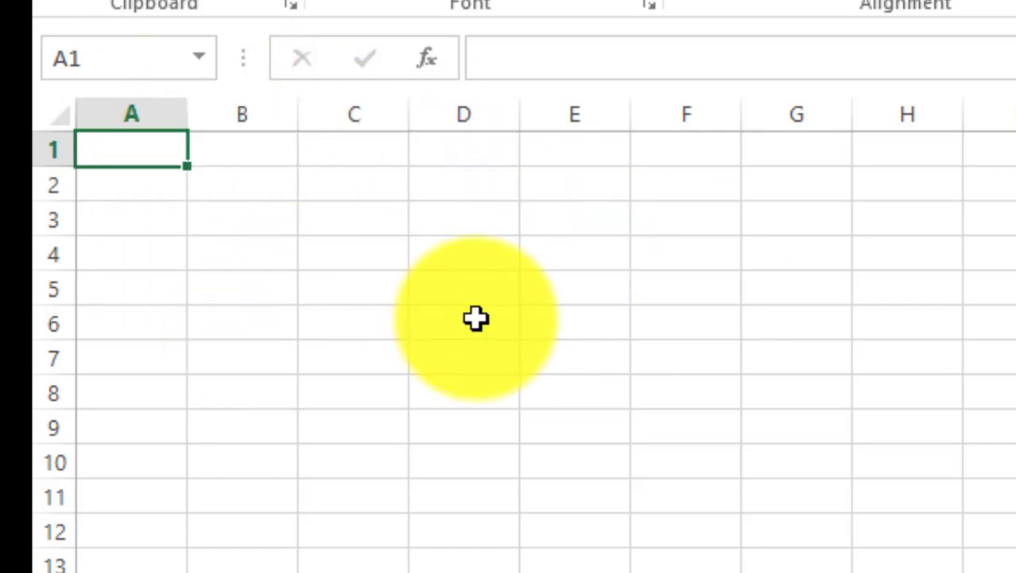
- Near the sheet's last column, enter a, b, c and xfd down cells XES1 to XES4
key(ctrl+Right)
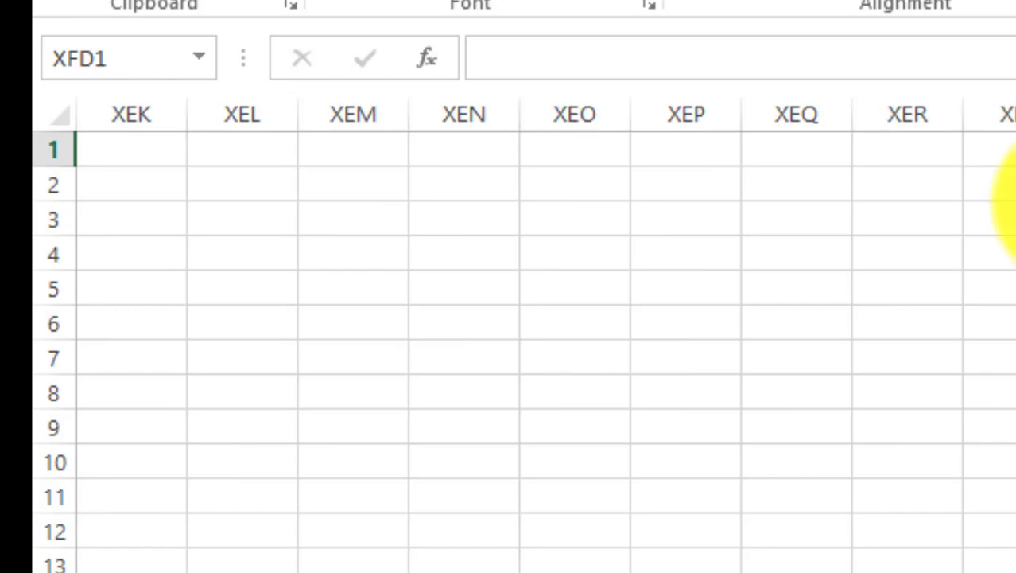
click(994, 150)
text(a)
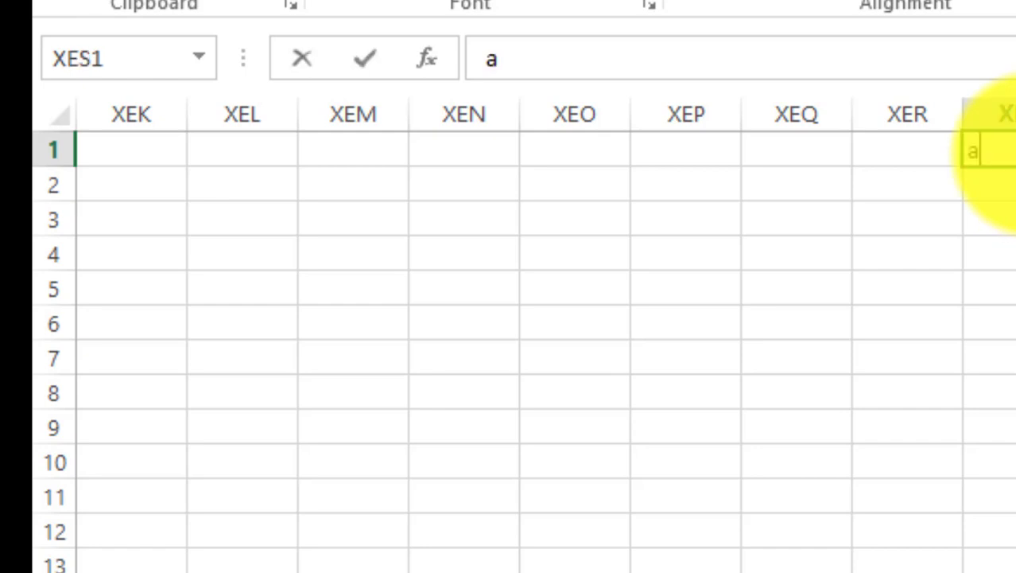
key(Return)
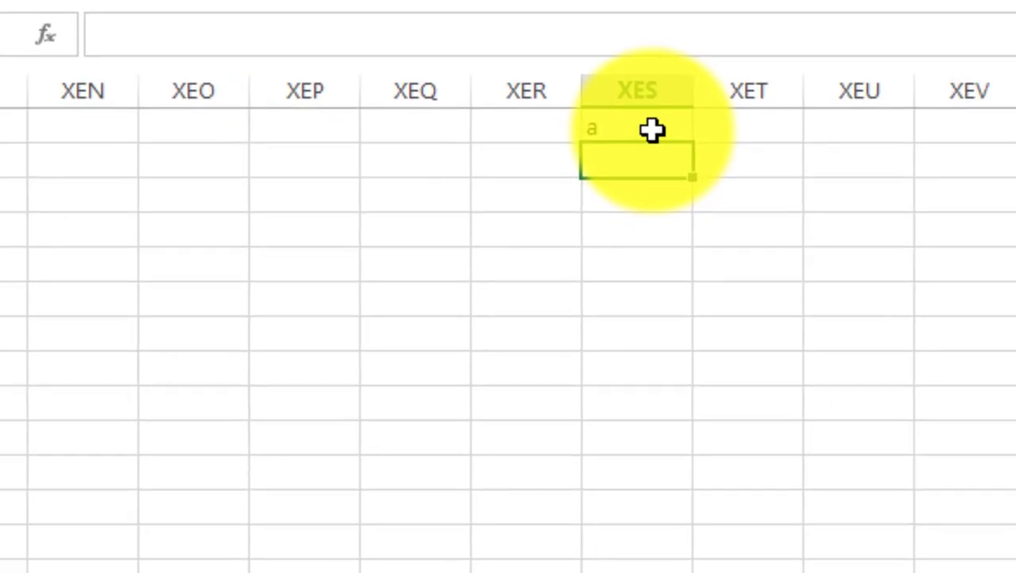
text(b)
key(Return)
text(c)
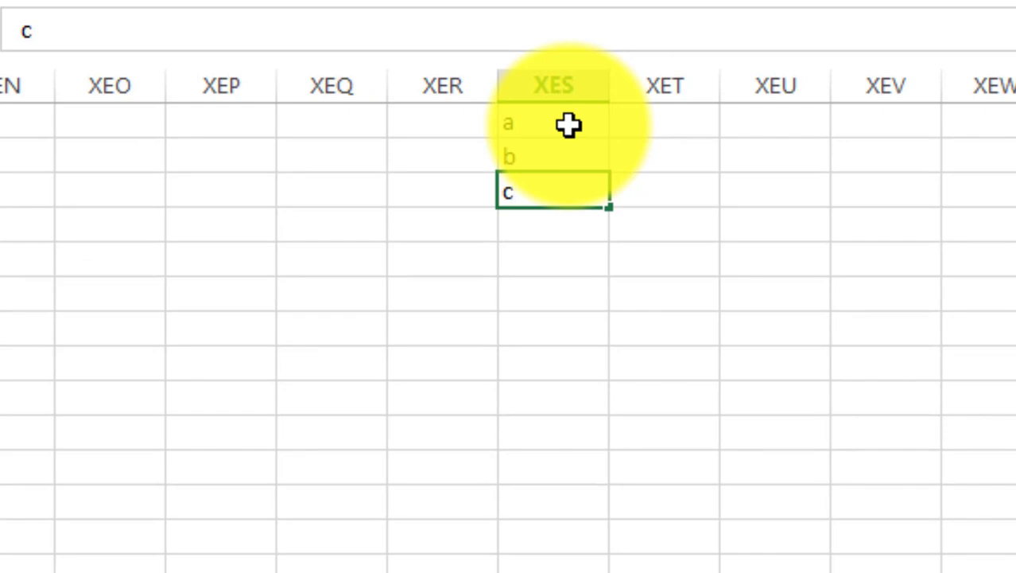
key(Return)
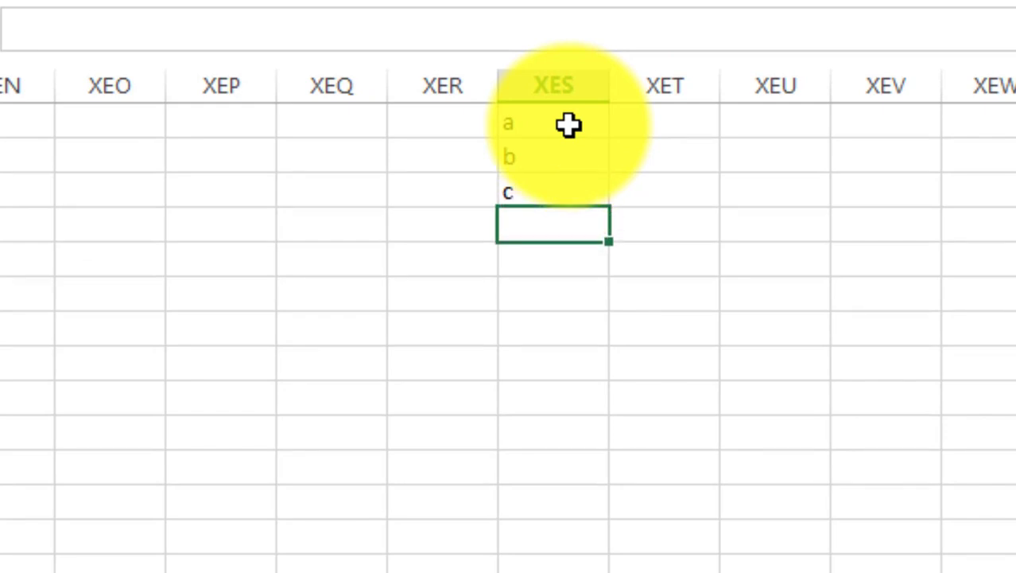
text(xff)
key(BackSpace)
text(d)
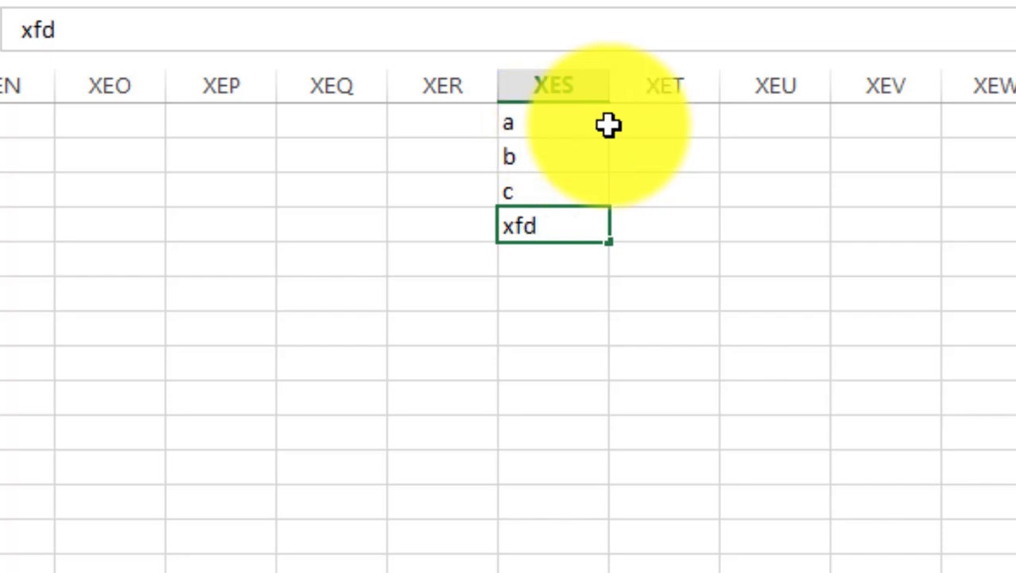
- Enter =COLUMN(INDIRECT(XES1&1)) in XET1 and fill it down beside the letters to XET4
click(658, 117)
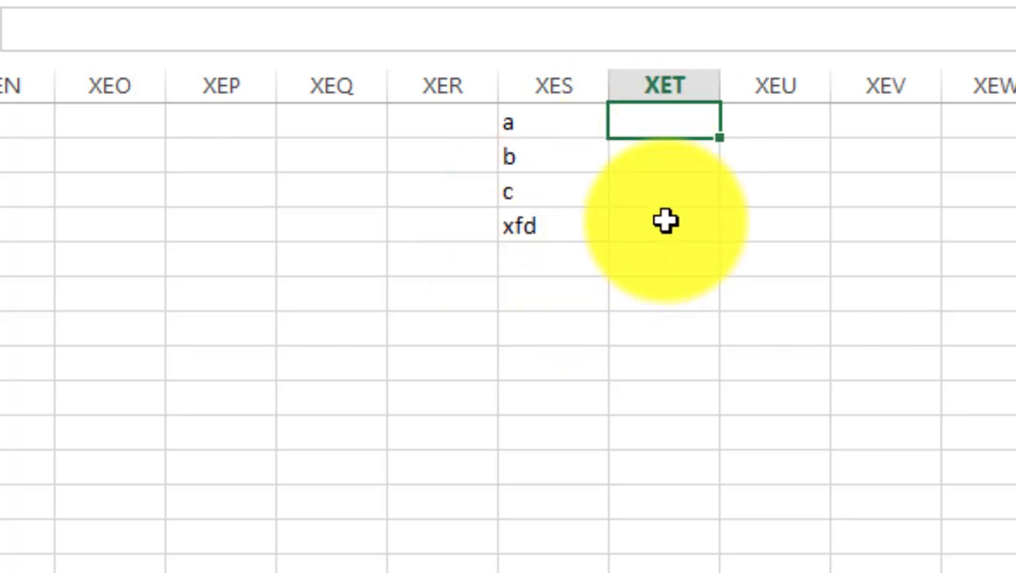
text(=)
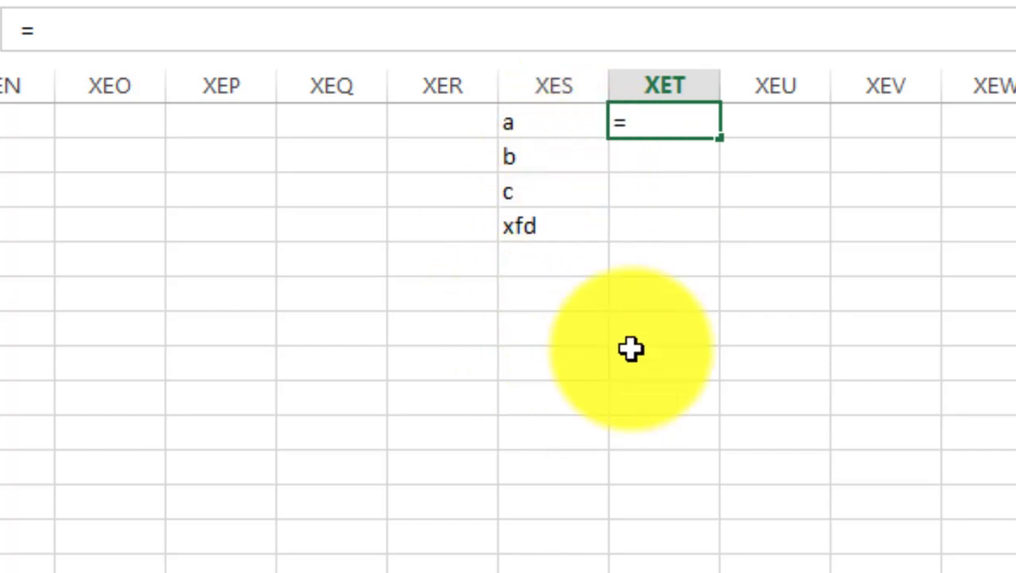
text(c)
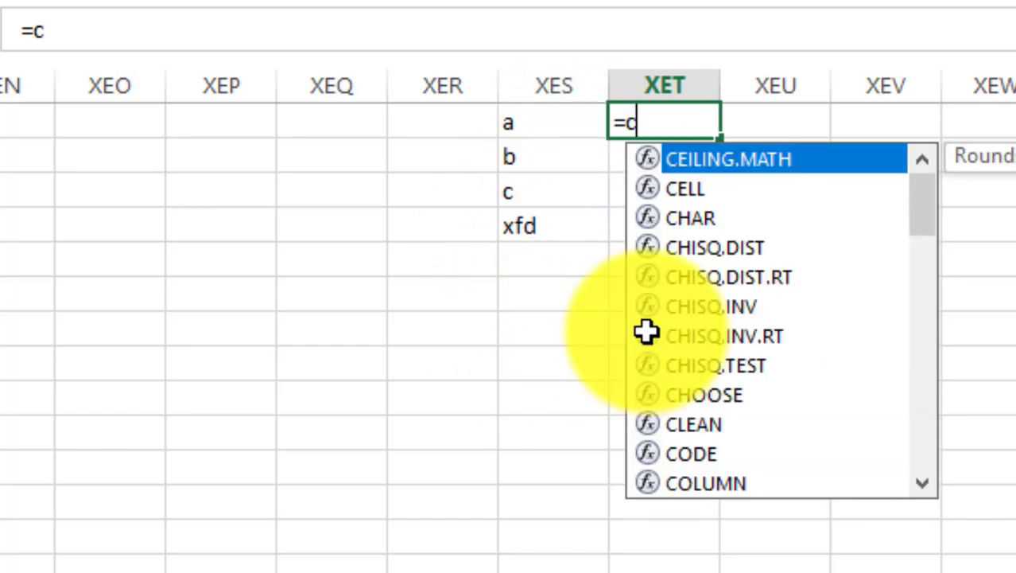
text(olu)
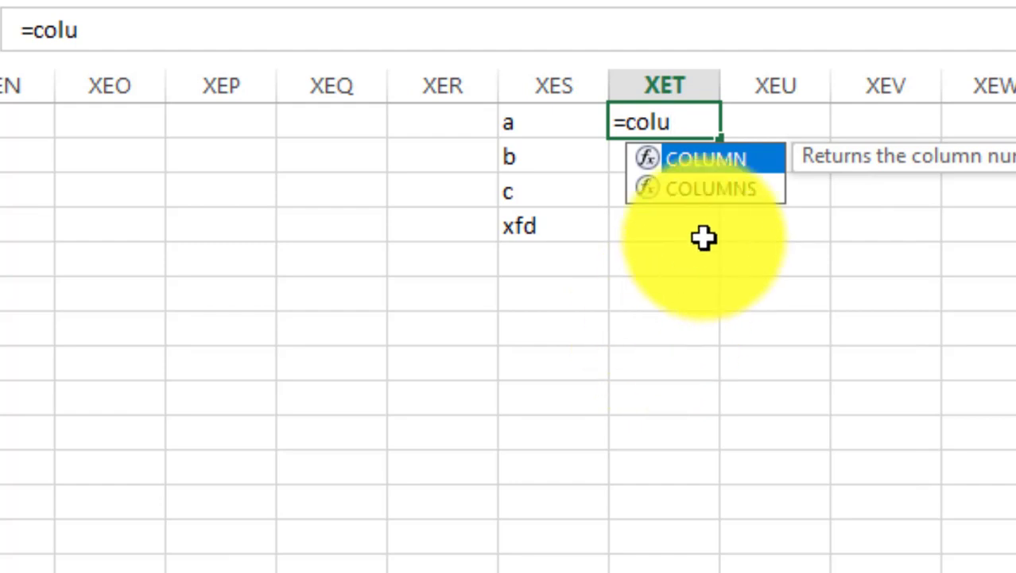
double_click(713, 158)
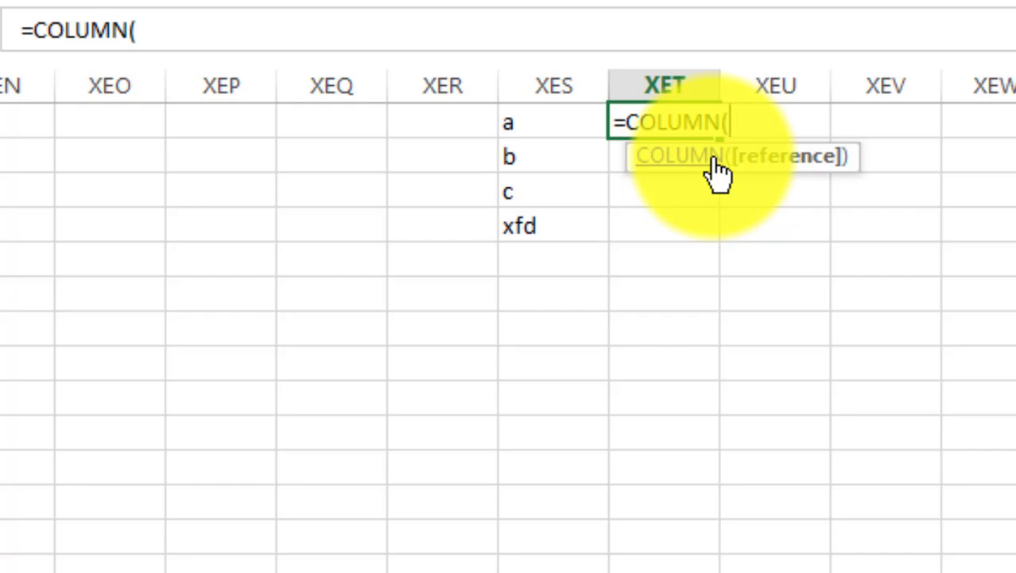
text(ind)
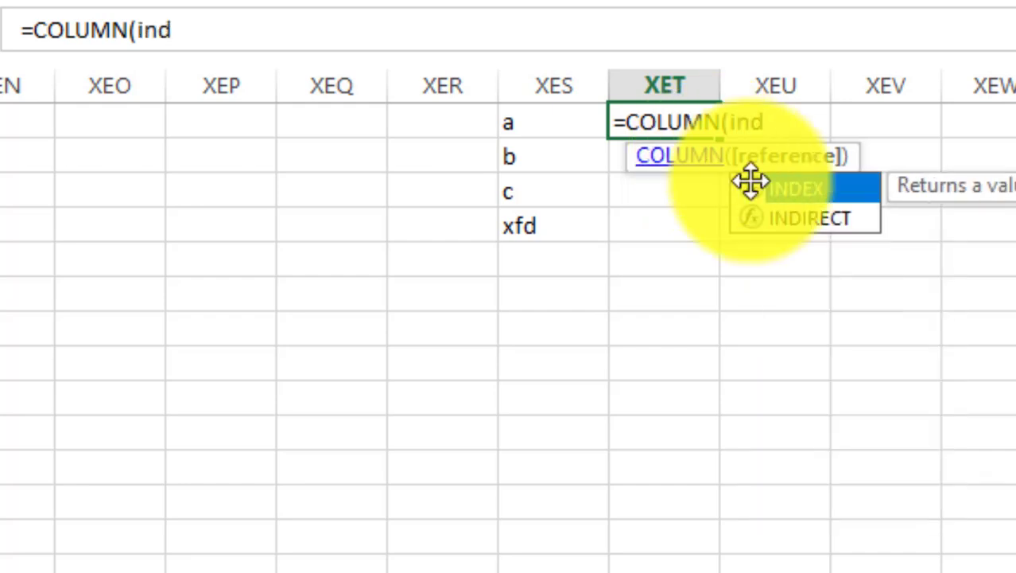
double_click(828, 227)
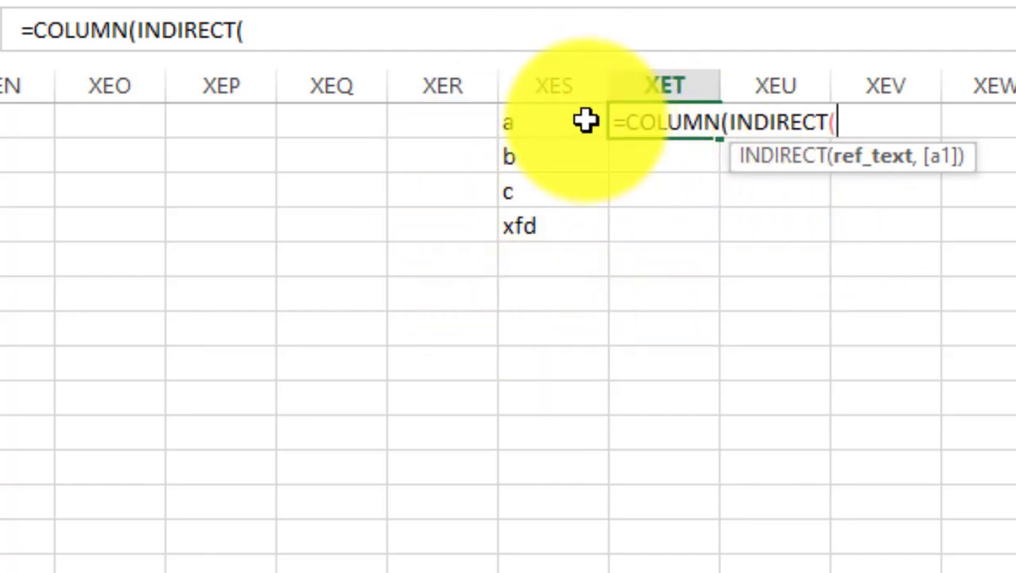
click(539, 124)
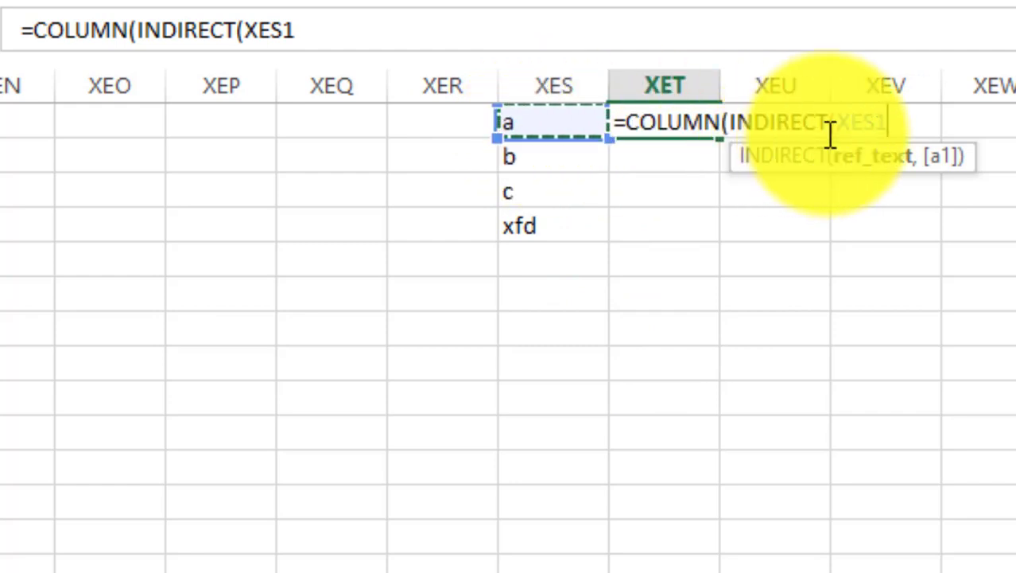
text(&1)
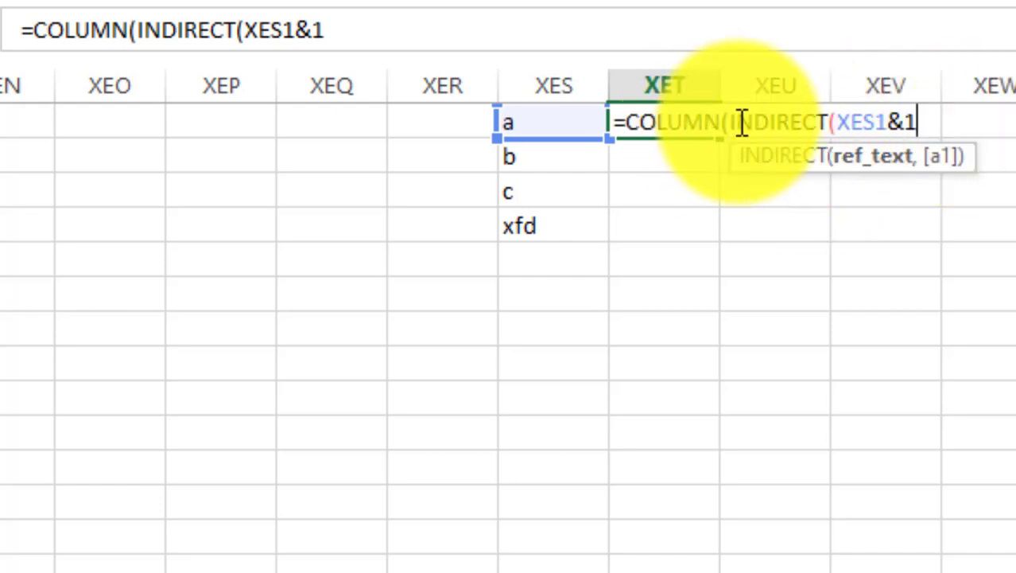
text()))
key(Return)
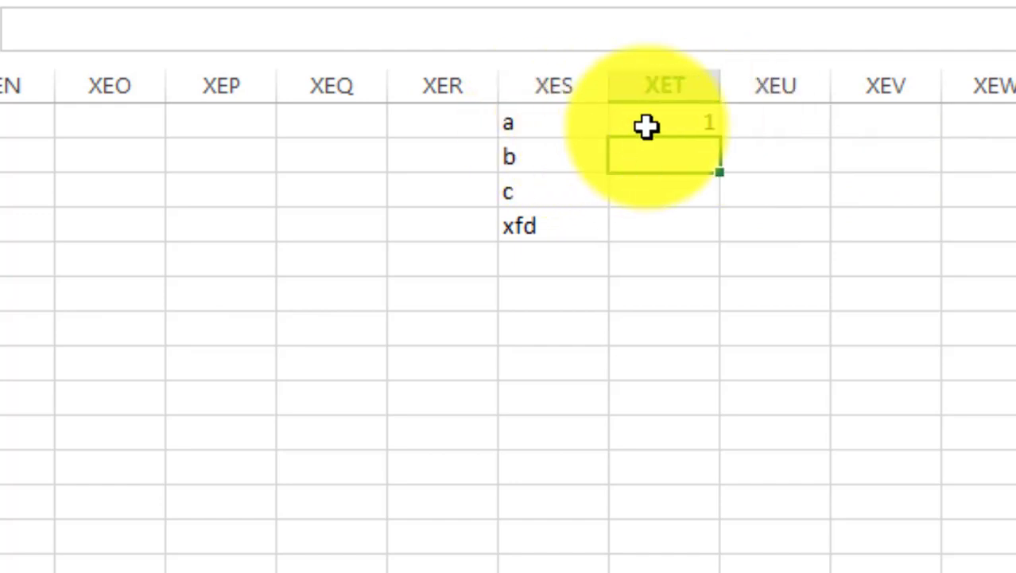
drag(648, 119, 696, 129)
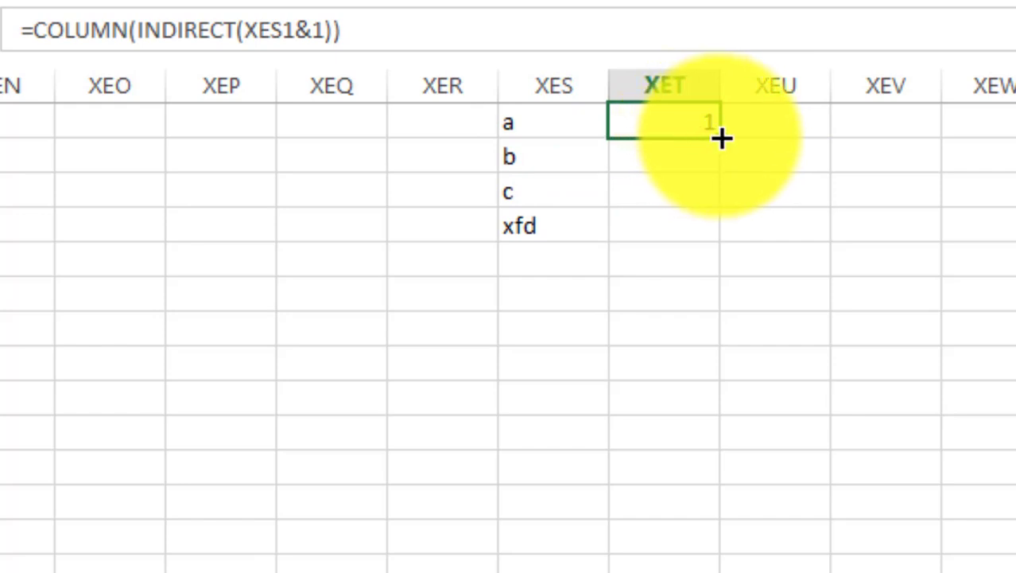
double_click(720, 137)
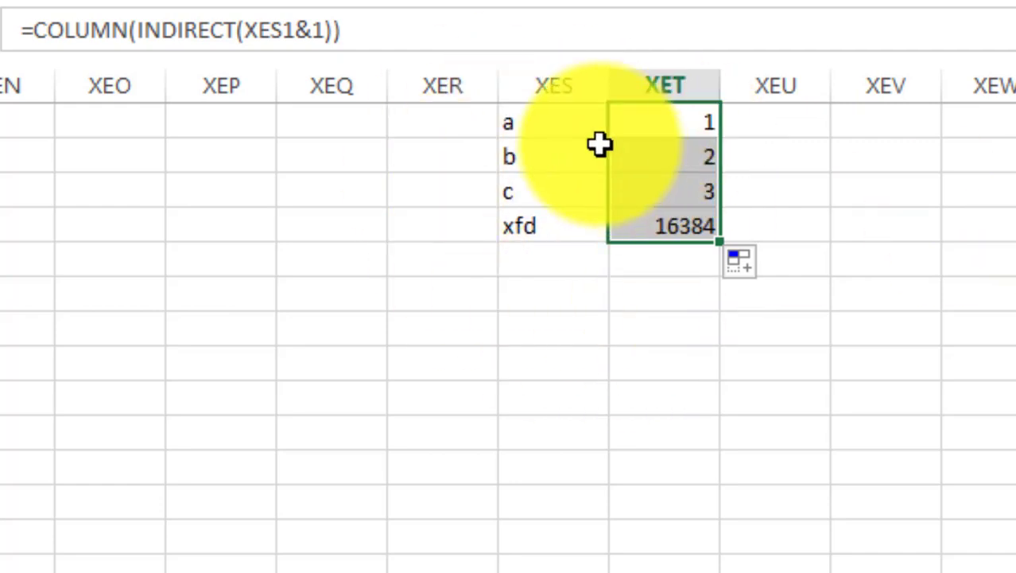
- Clear the contents of the range XER1:XEU6 holding the letters and column numbers
drag(429, 118, 754, 297)
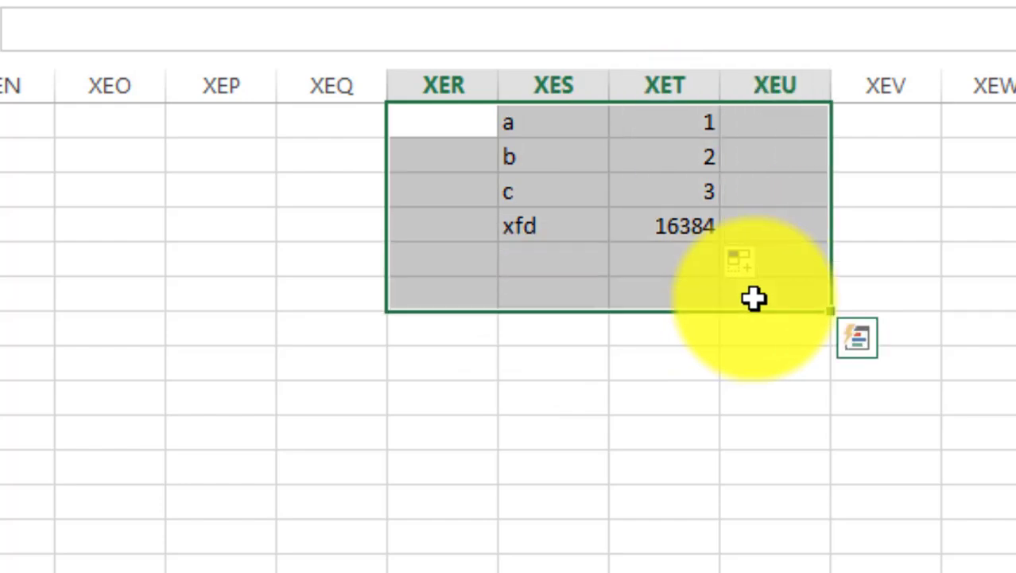
key(Delete)
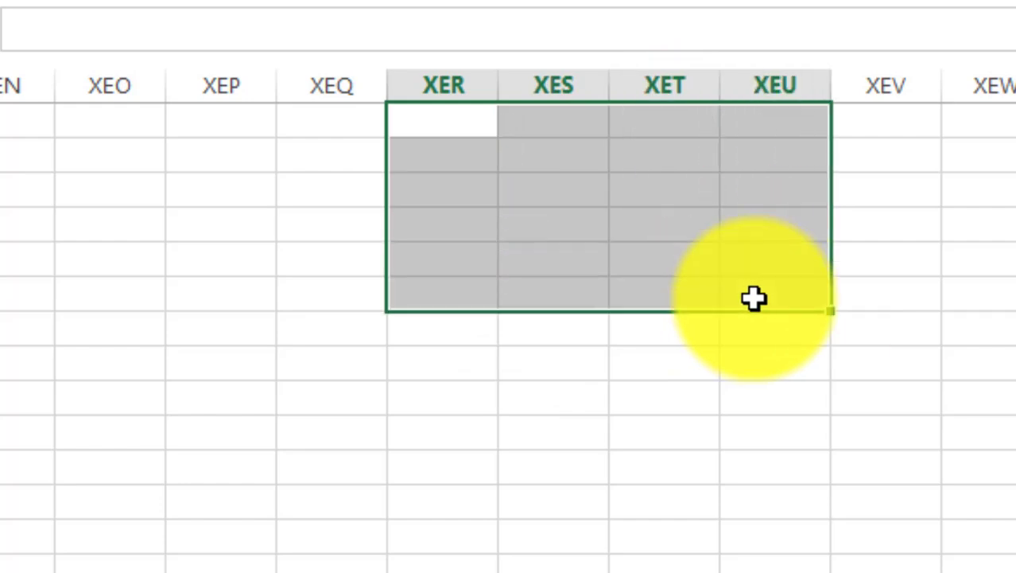
click(657, 124)
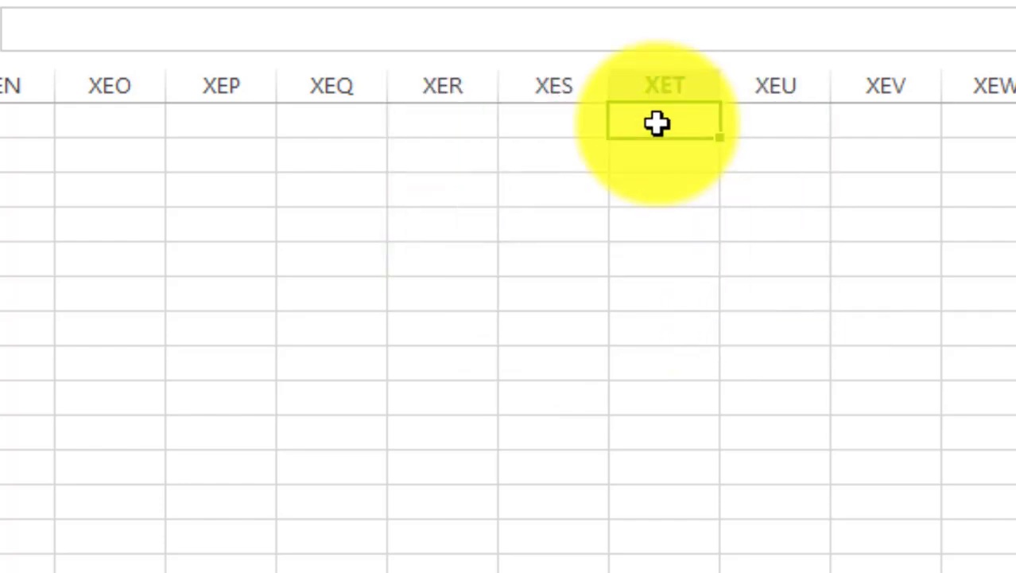
- Back at the start of the sheet, enter 16384 in D1 and 1048576 in D2
key(ctrl+Home)
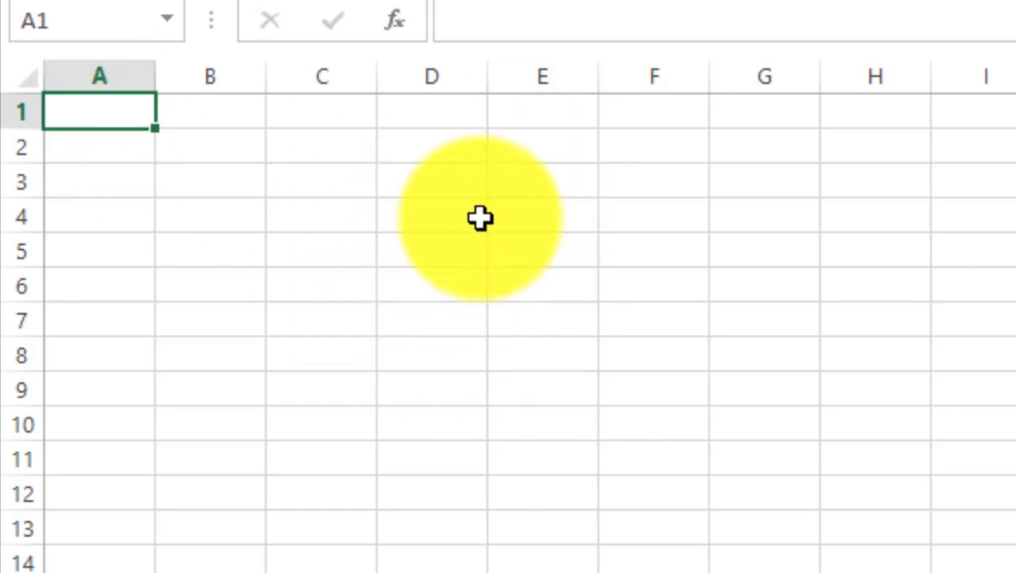
click(437, 112)
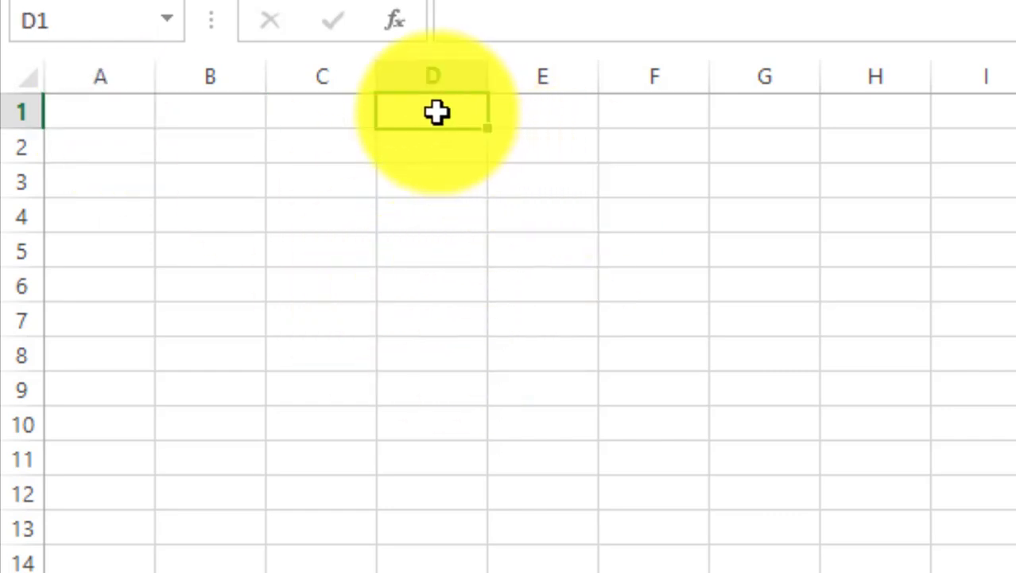
text(16)
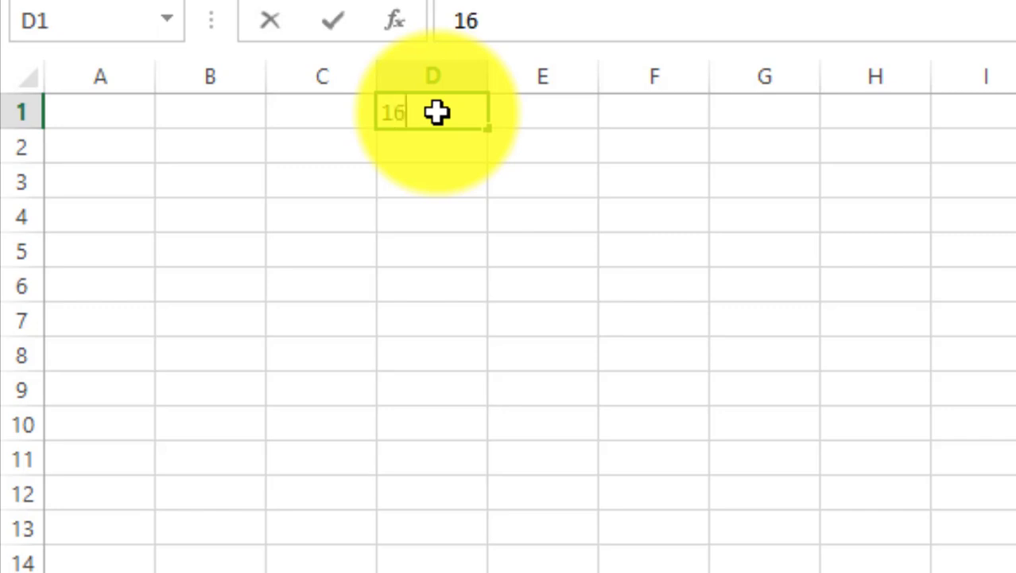
text(38)
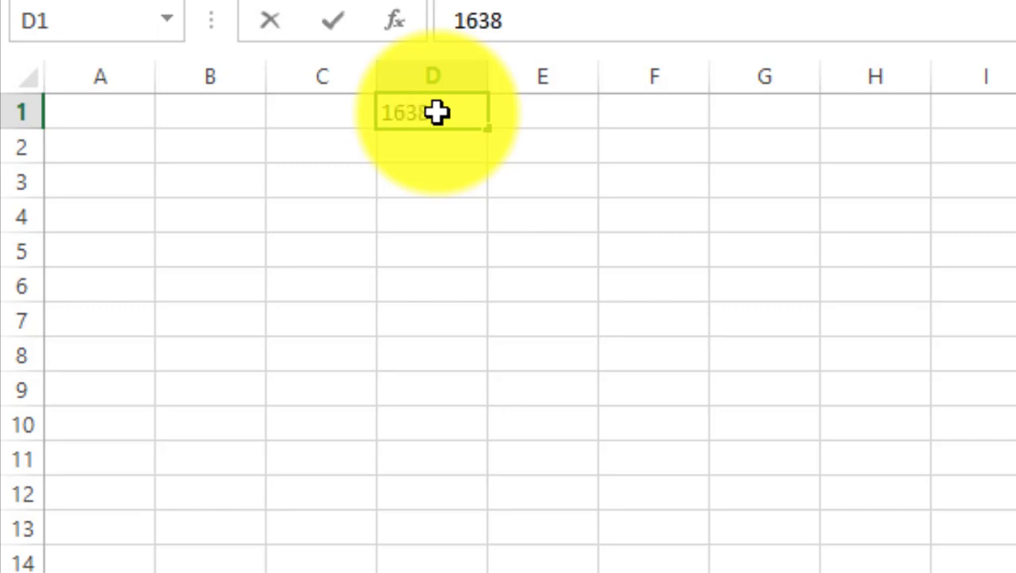
text(4)
key(Return)
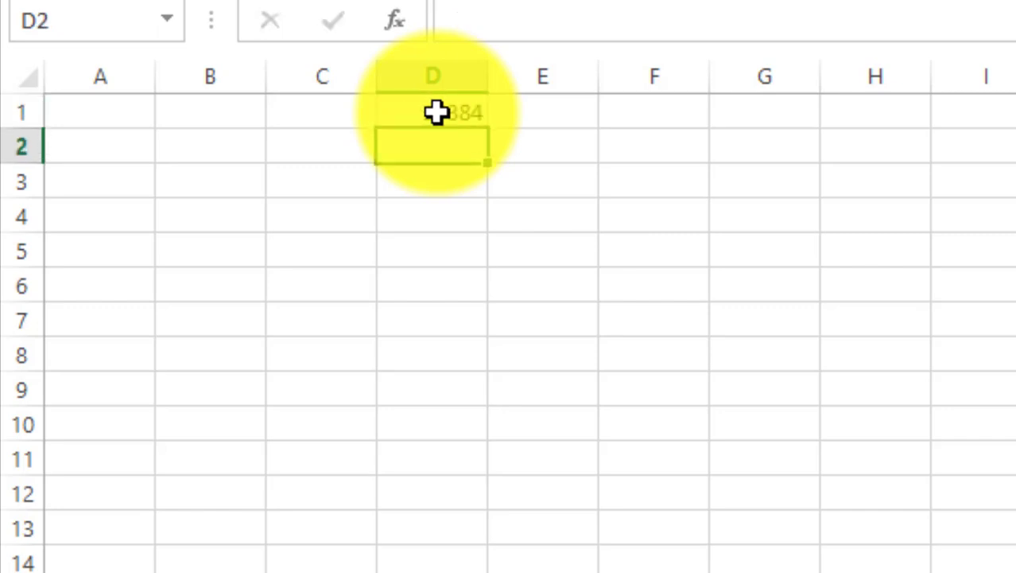
text(10)
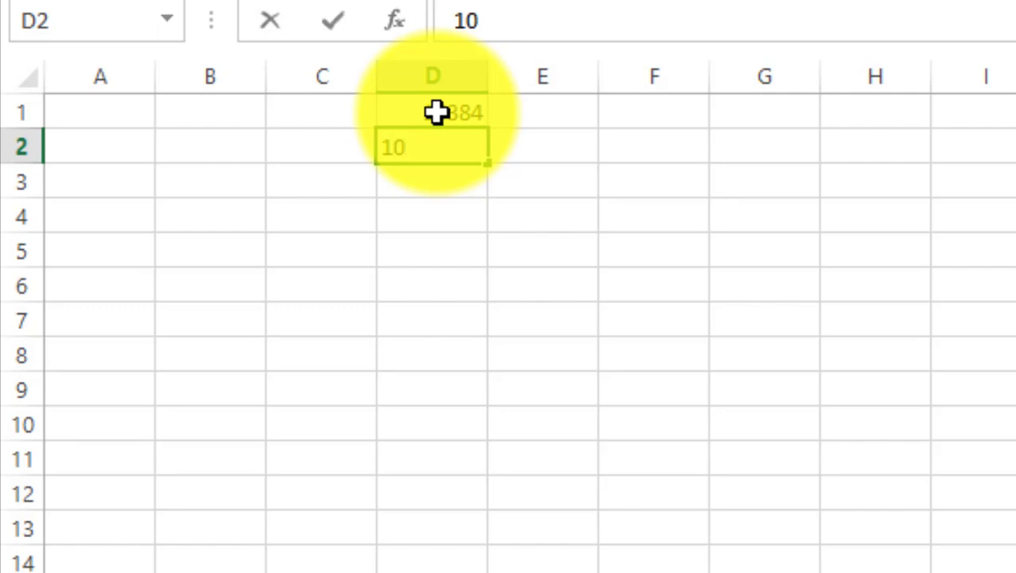
text(48)
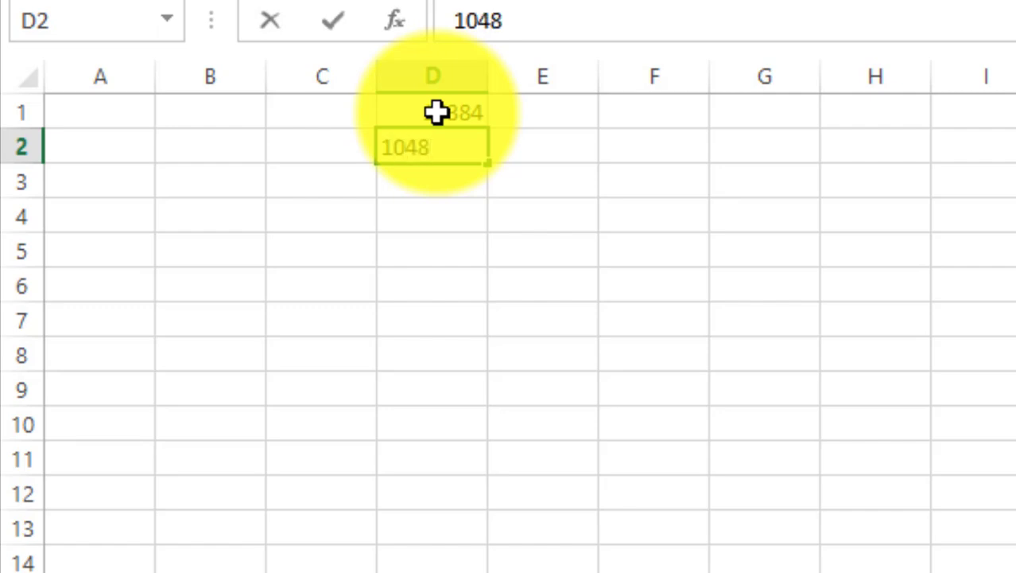
text(576)
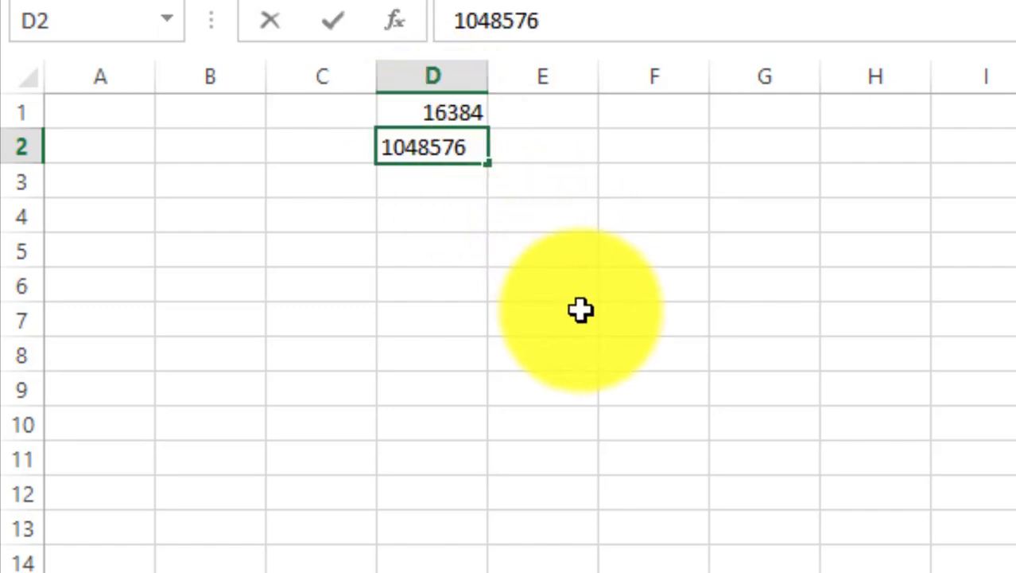
- Calculate the total number of cells in E7 with the formula =D1*D2
click(581, 310)
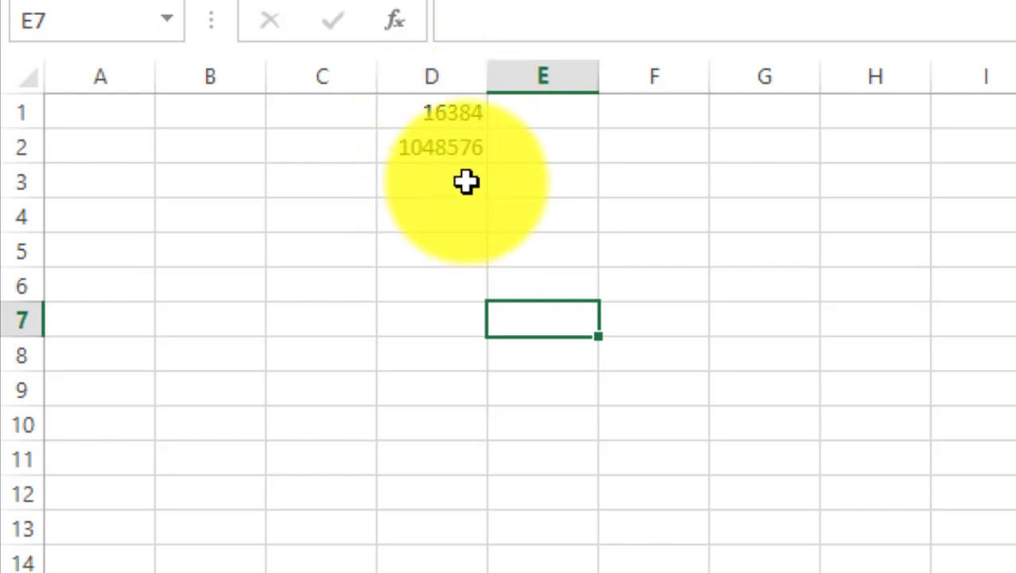
text(=)
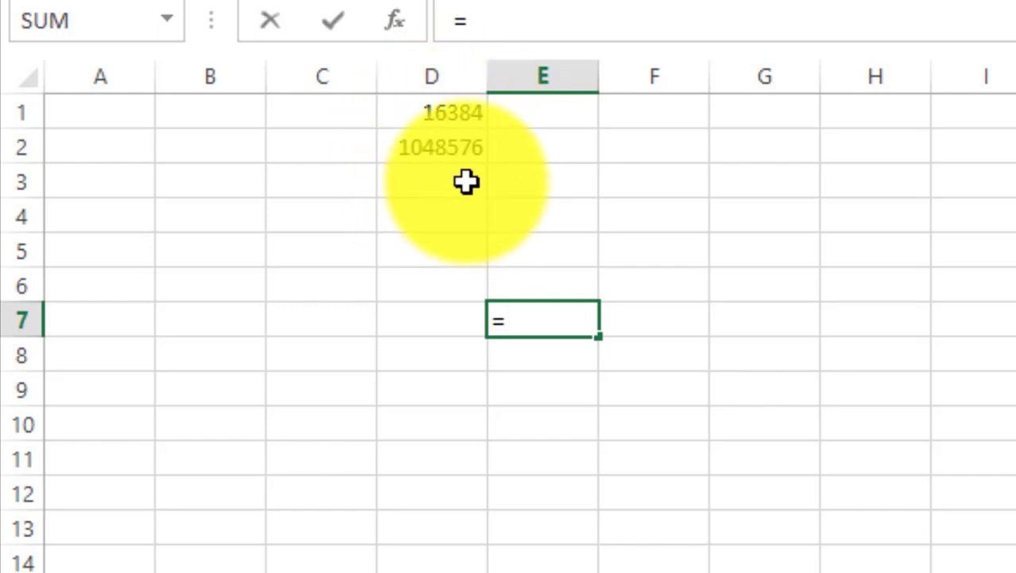
click(442, 113)
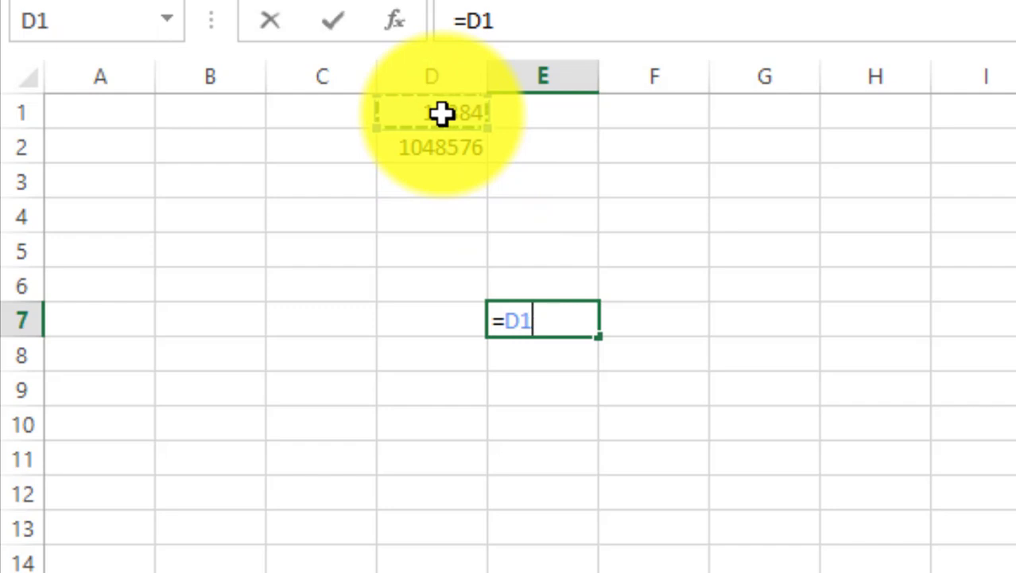
text(*)
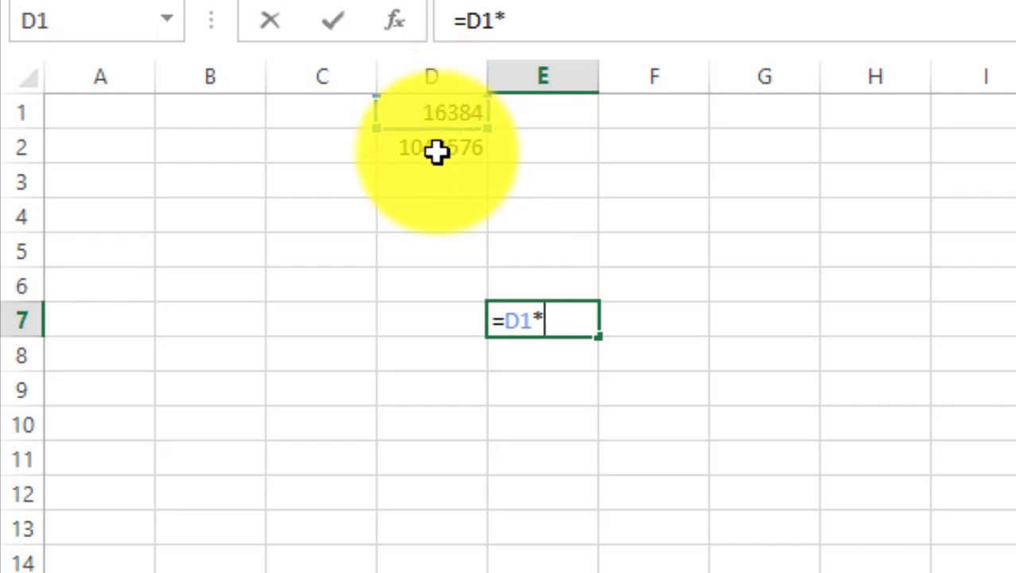
click(436, 152)
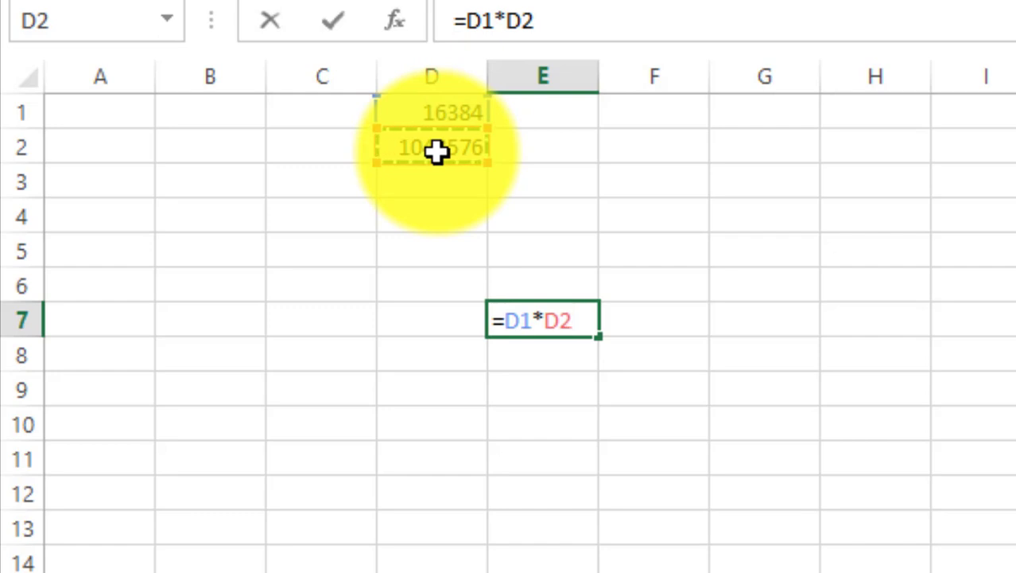
key(Return)
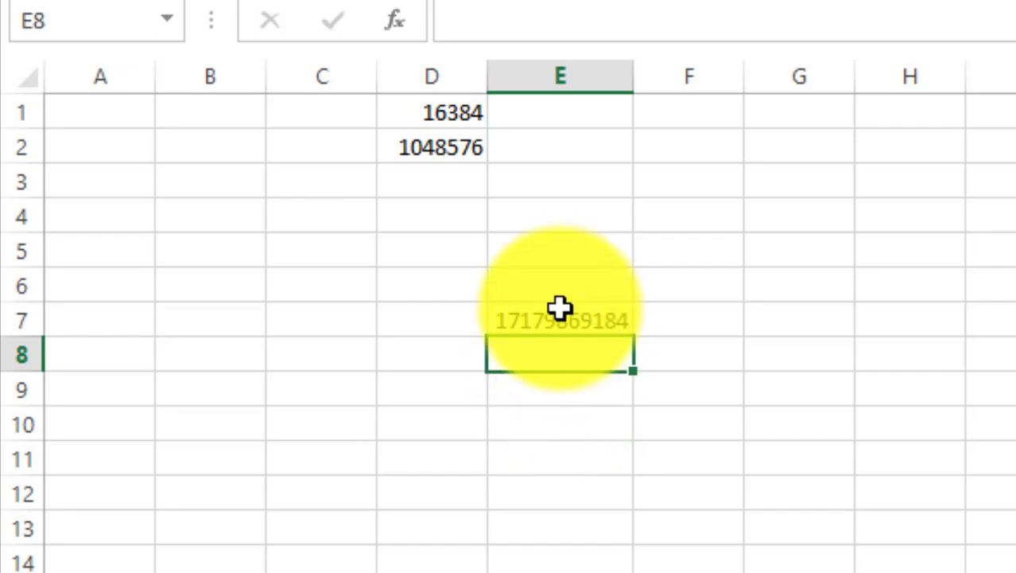
click(890, 389)
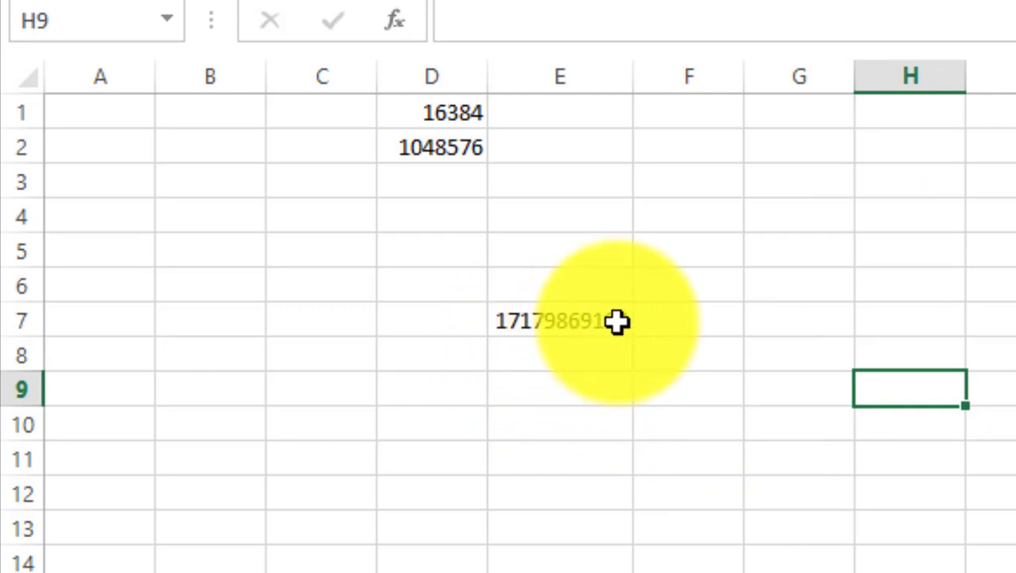
- Clear the contents of the range C1:G11
drag(361, 104, 752, 472)
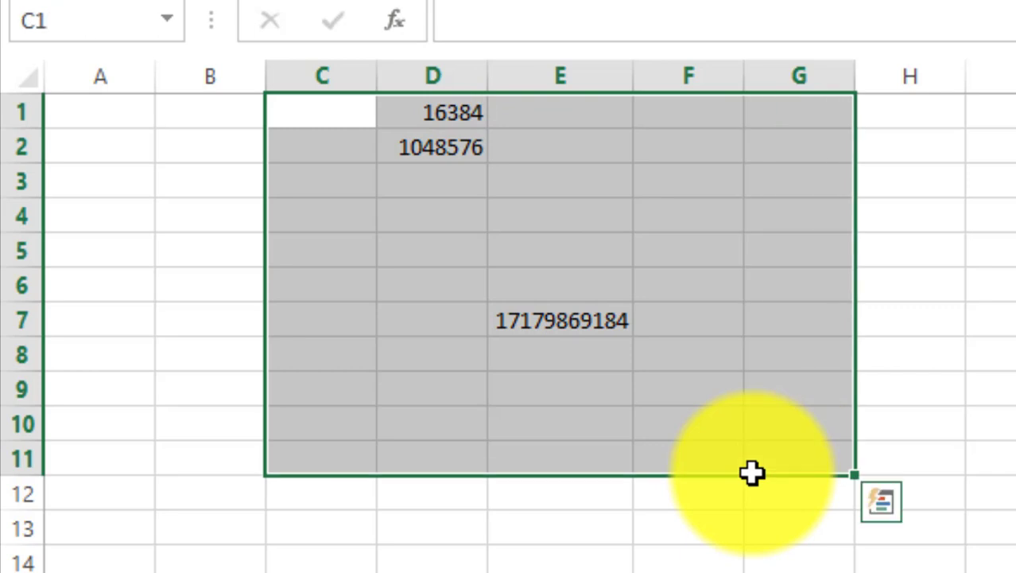
key(Delete)
click(960, 448)
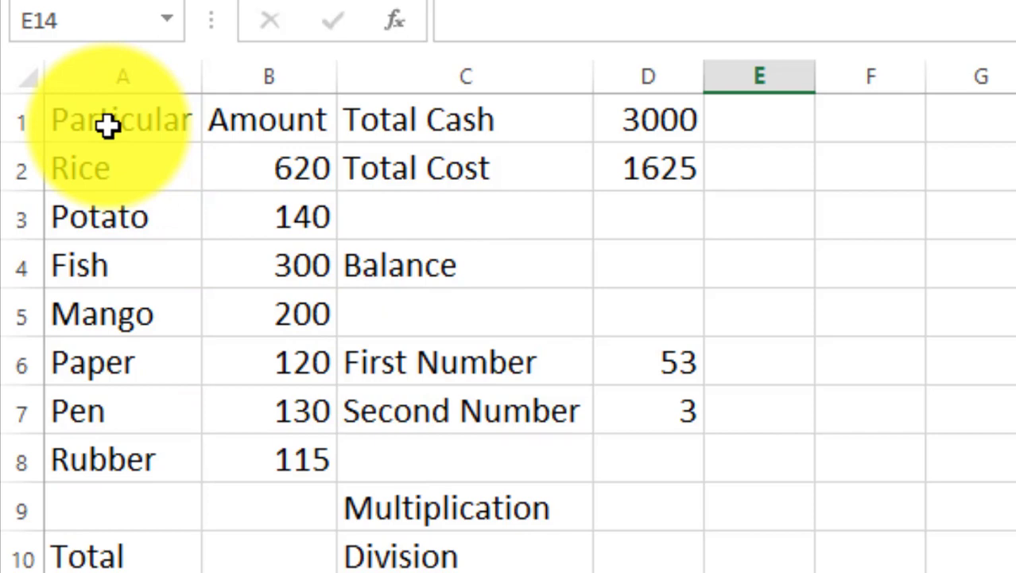
- Go through the sample table's Amount heading and the Rice and Potato rows with their amounts
click(263, 120)
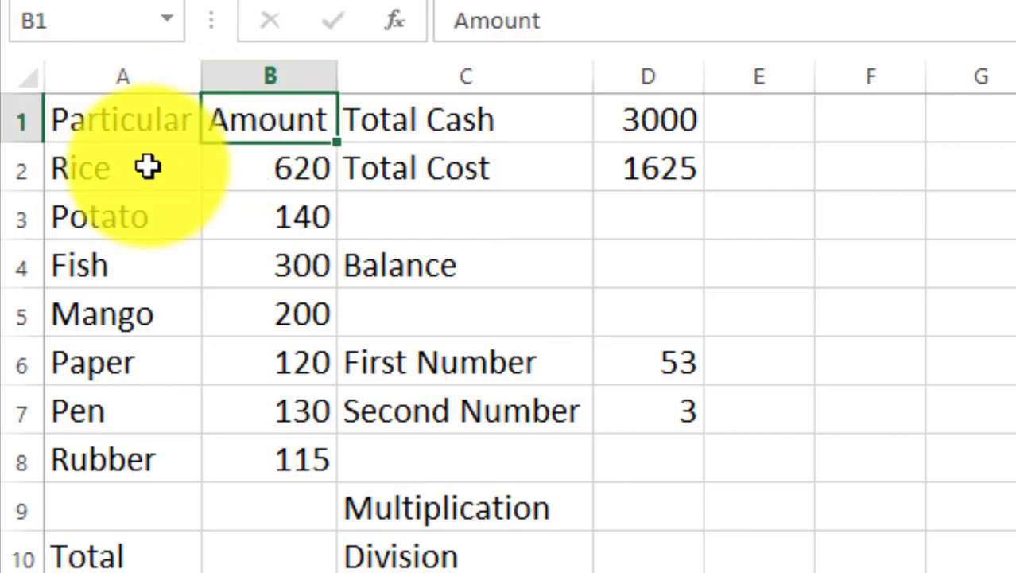
click(102, 168)
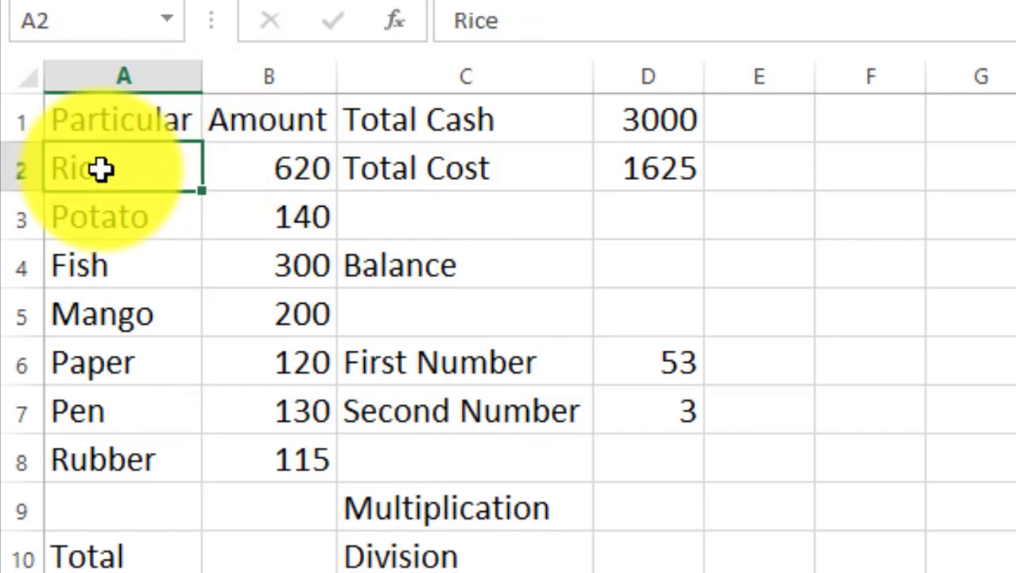
click(251, 170)
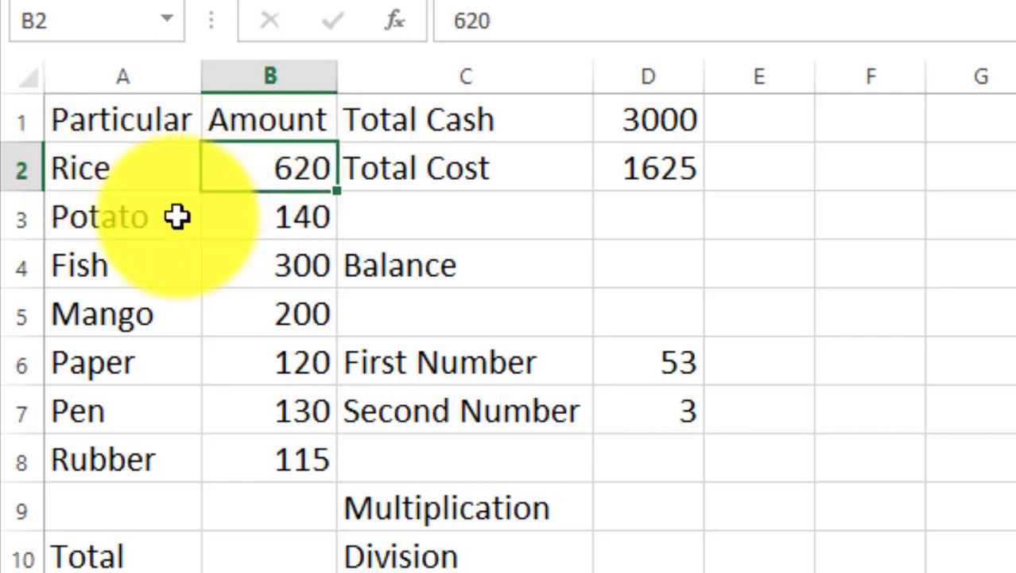
click(133, 218)
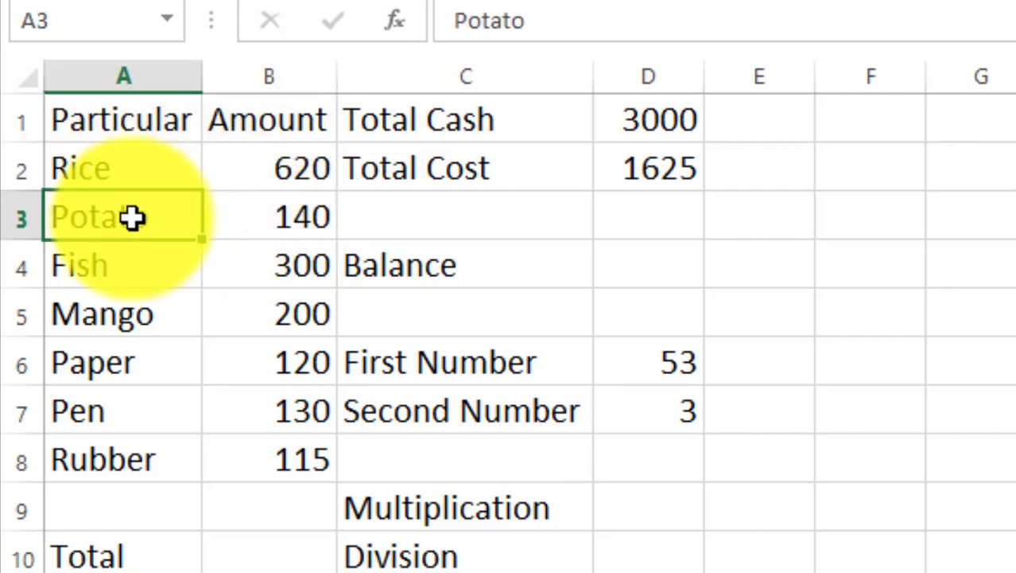
click(269, 223)
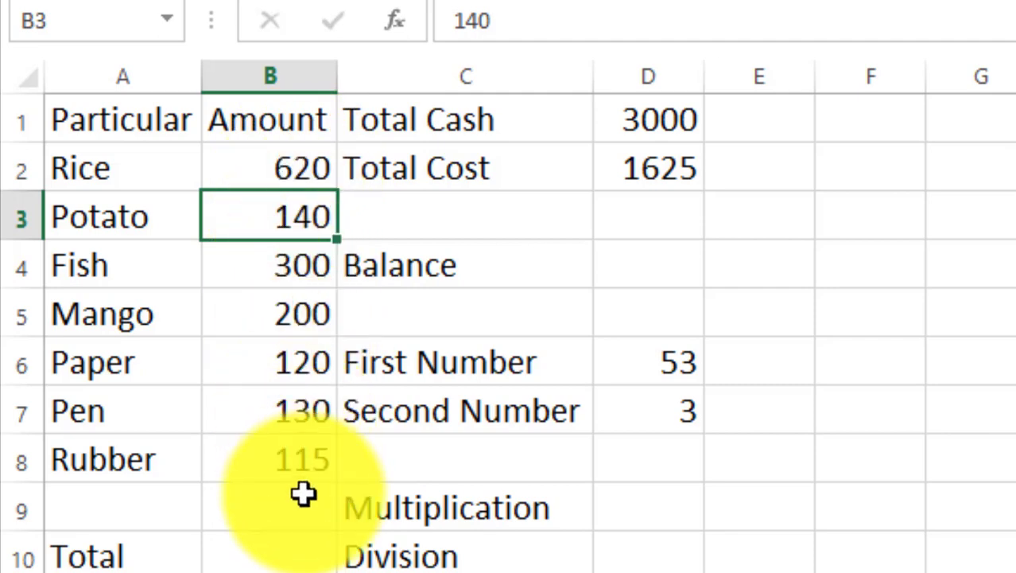
- Total the amounts from Rice to Rubber in B10 with the formula =SUM(B2:B8)
click(270, 558)
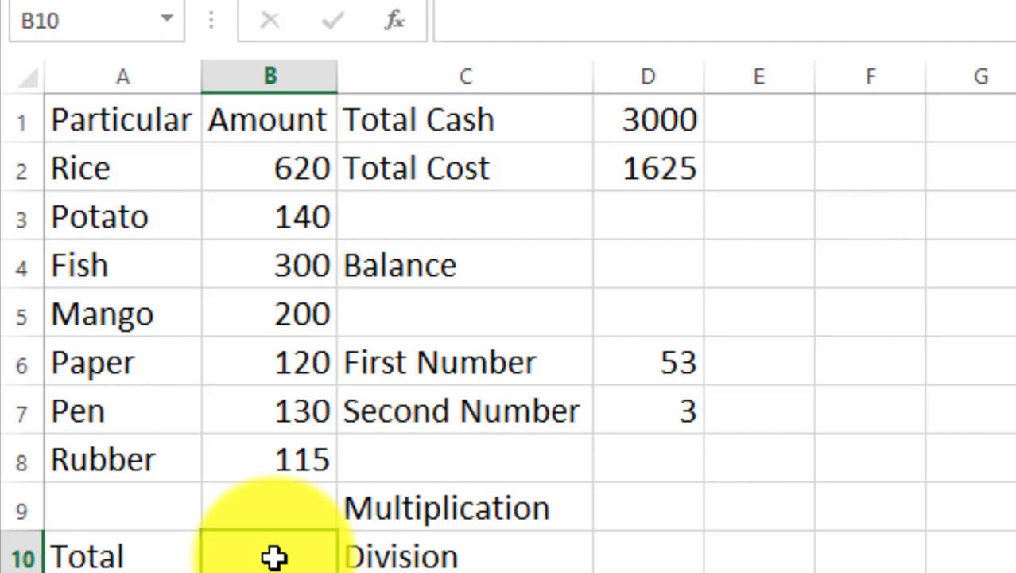
text(=)
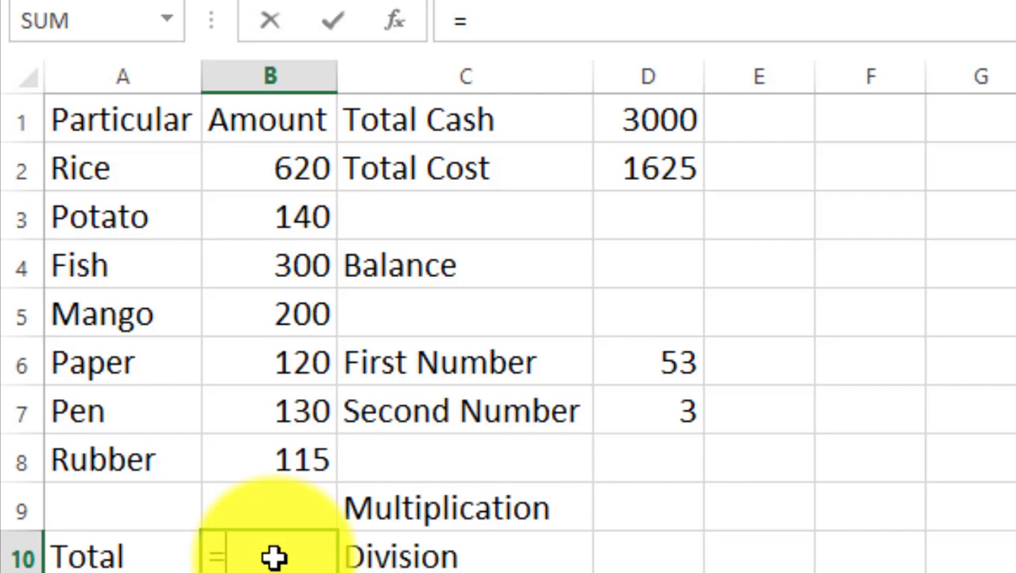
text(sum)
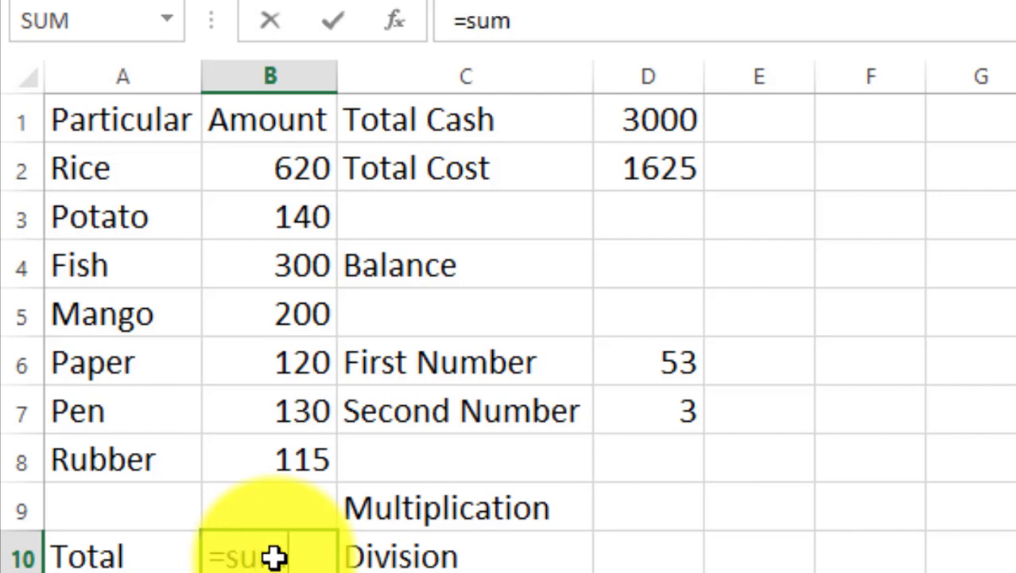
text(()
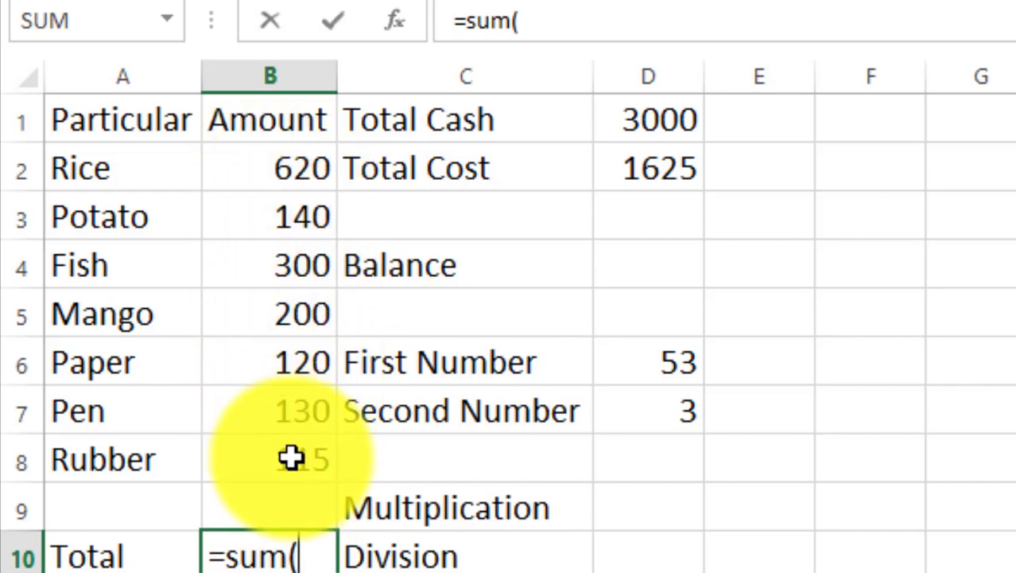
click(264, 167)
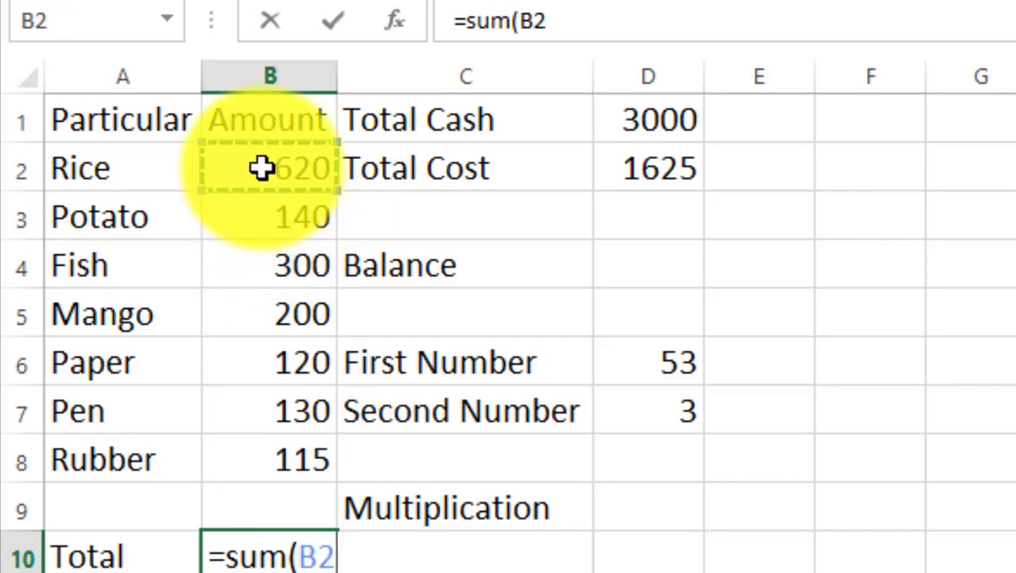
drag(263, 167, 263, 449)
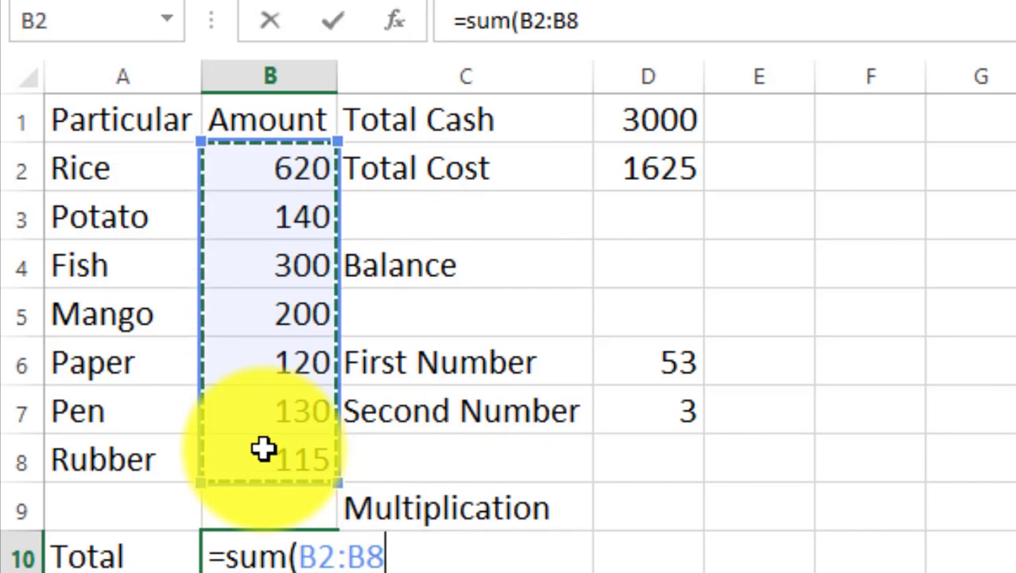
text())
key(Return)
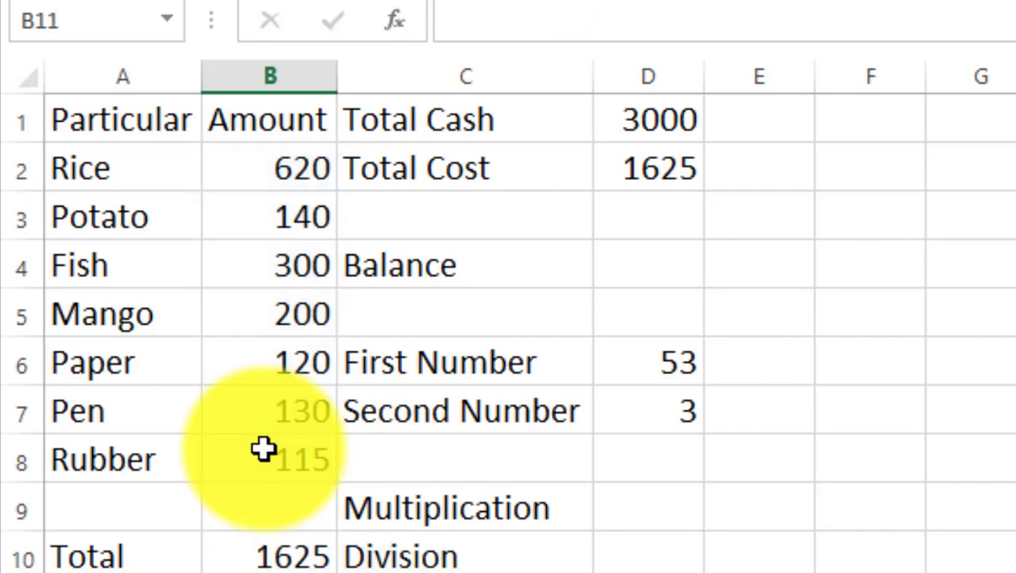
- Clear the typed SUM formula from B10 and total the Amount column there with AutoSum over B2:B9
click(279, 562)
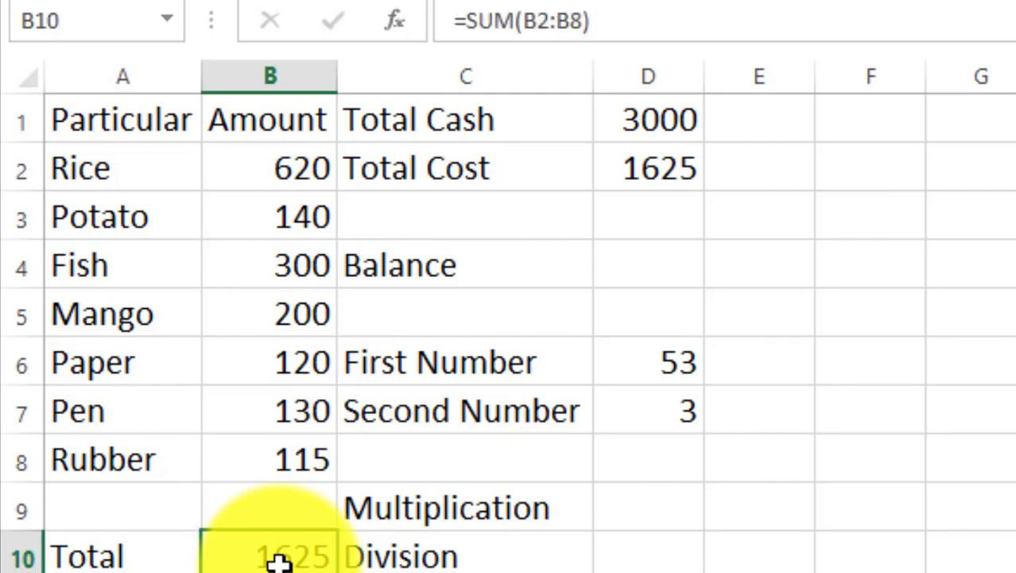
double_click(279, 562)
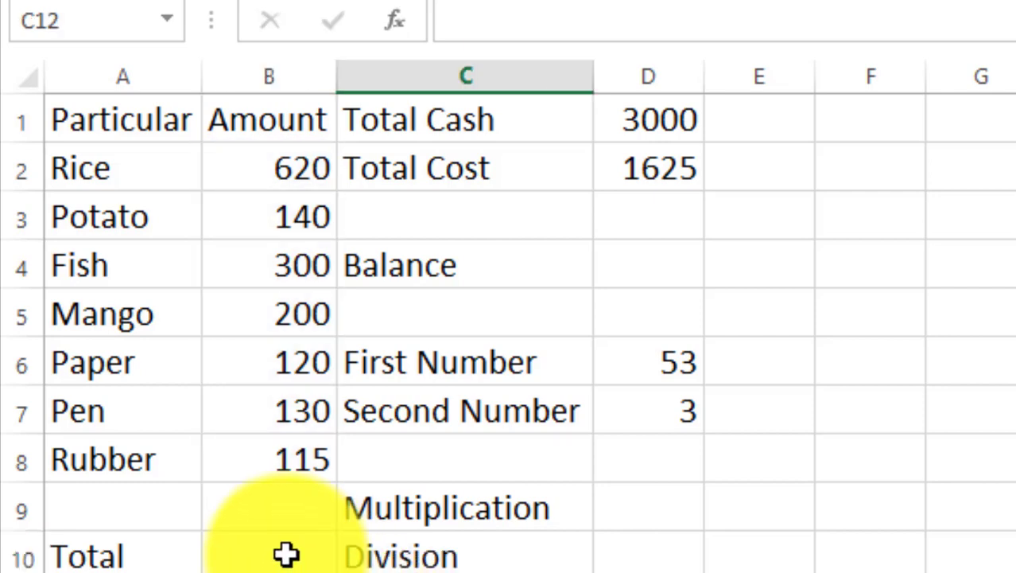
click(286, 554)
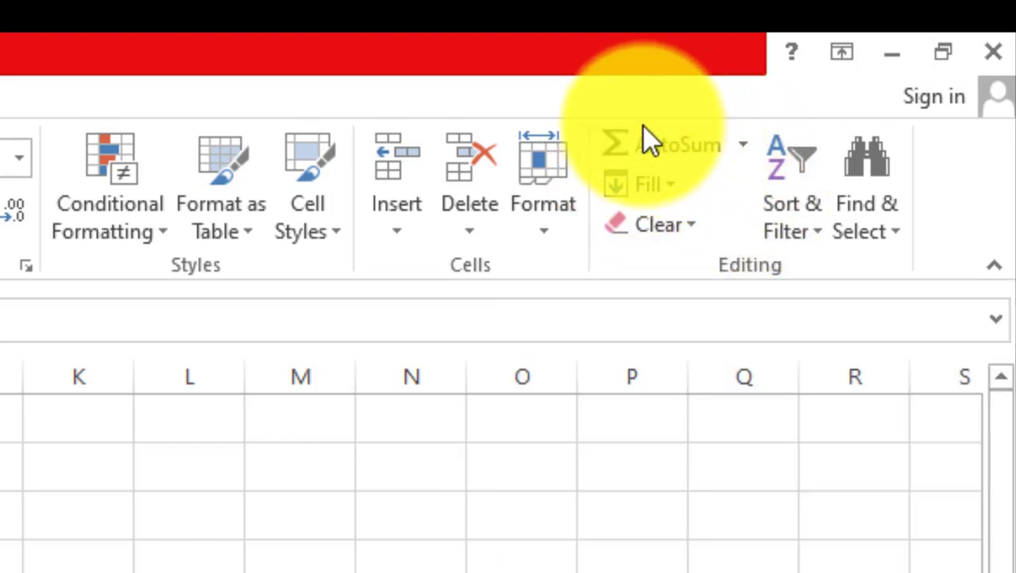
click(684, 144)
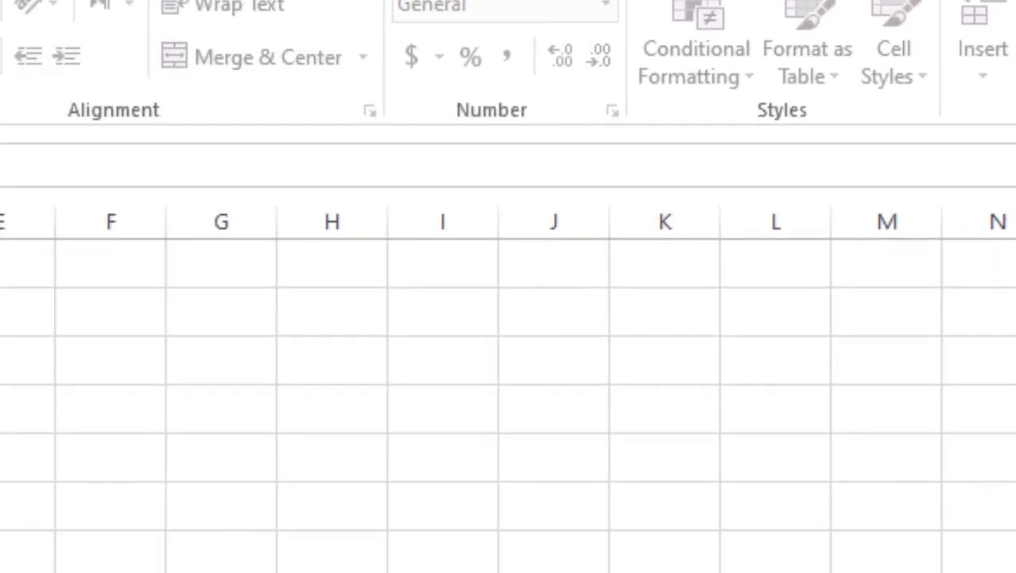
key(Return)
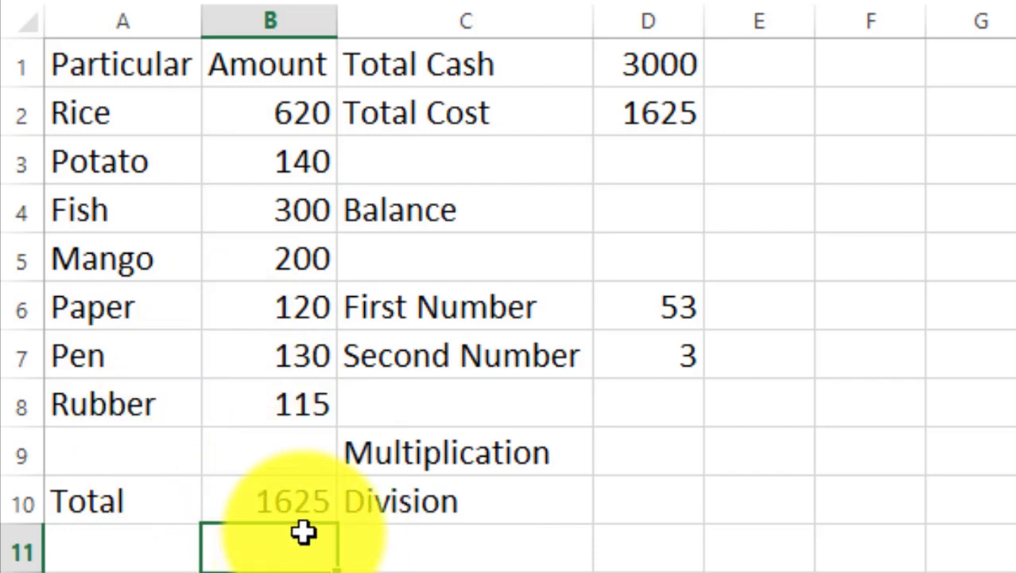
- Review and clear the total in B10, and insert the automatic sum =SUM(B2:B9) again
click(279, 497)
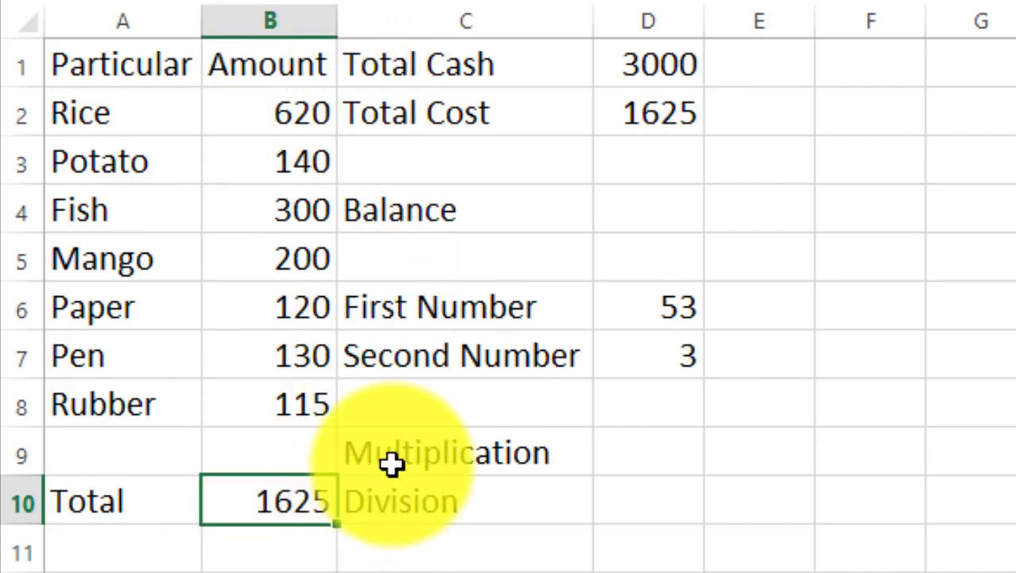
key(F2)
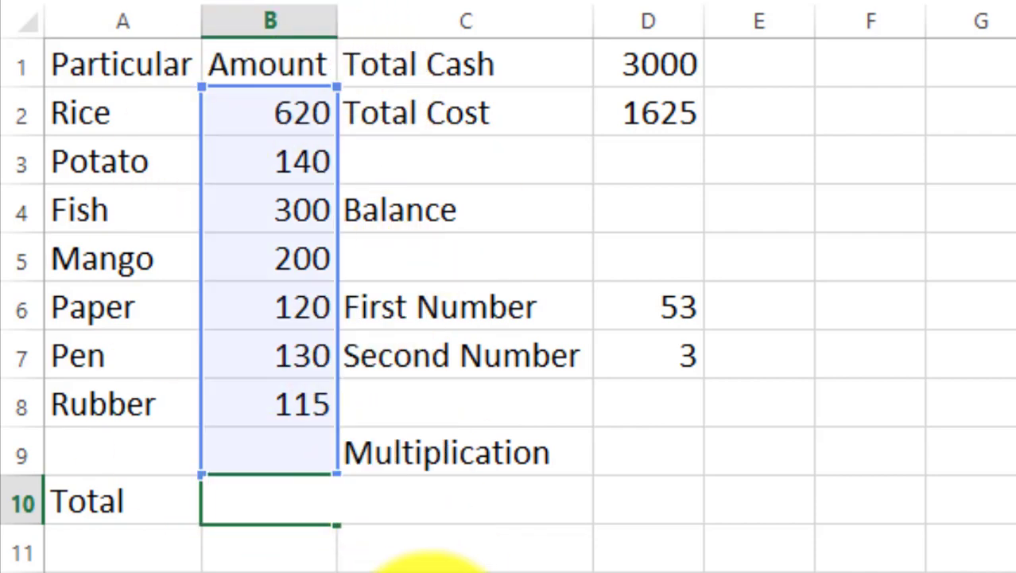
key(Tab)
click(277, 501)
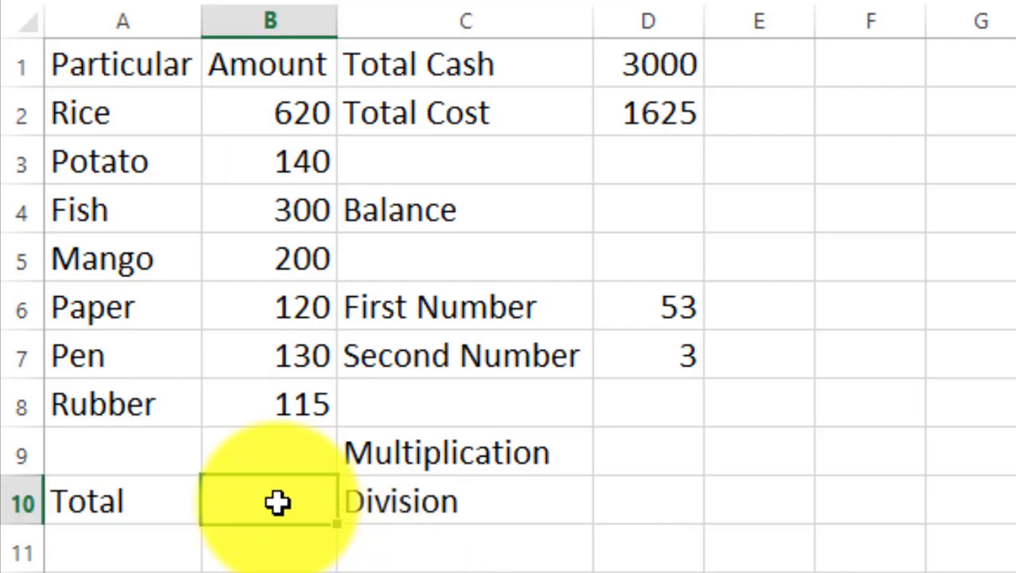
key(alt+equal)
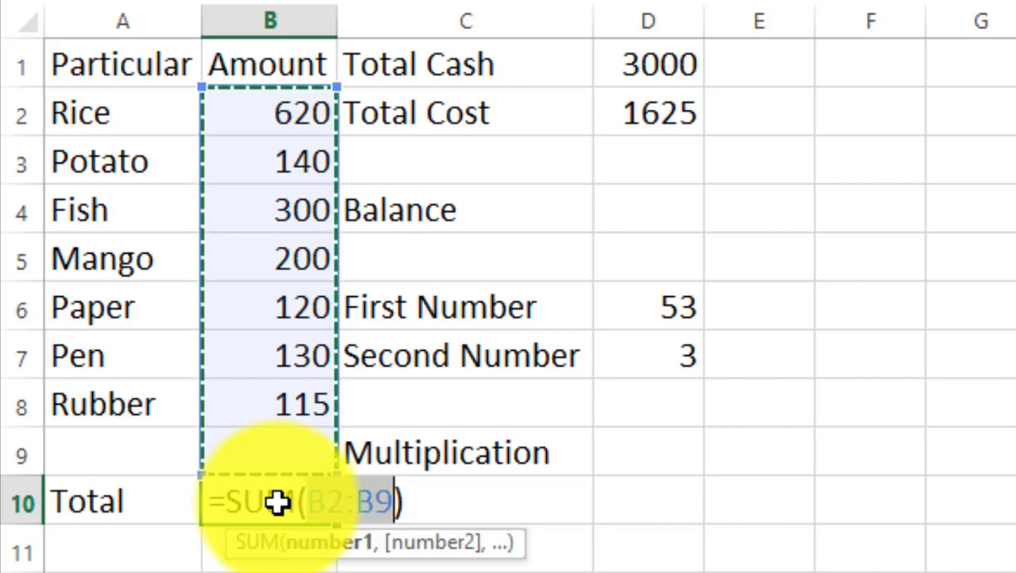
key(Return)
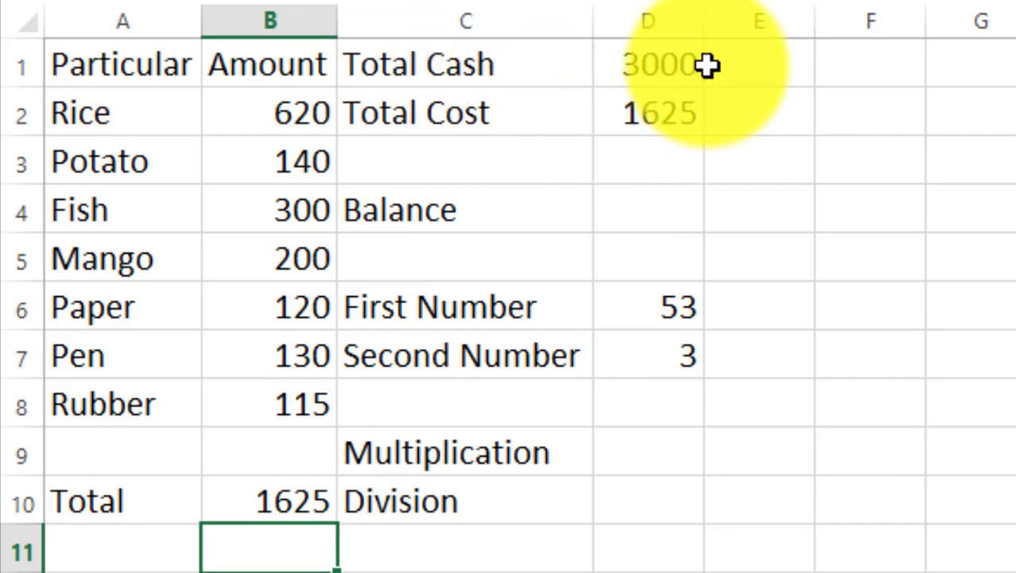
- Calculate the Balance in D4 by subtracting Total Cost from Total Cash with =D1-D2
click(661, 64)
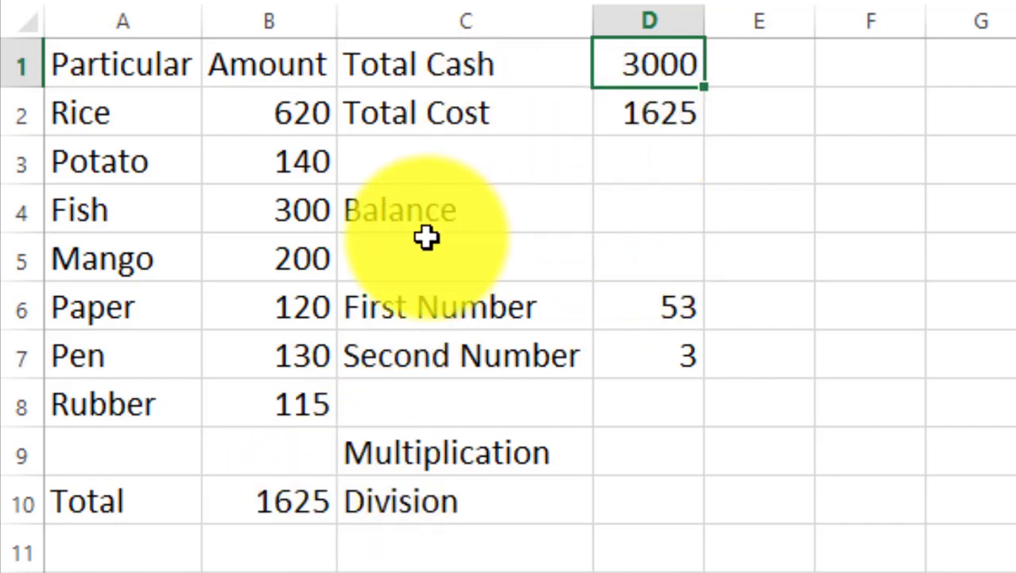
click(656, 208)
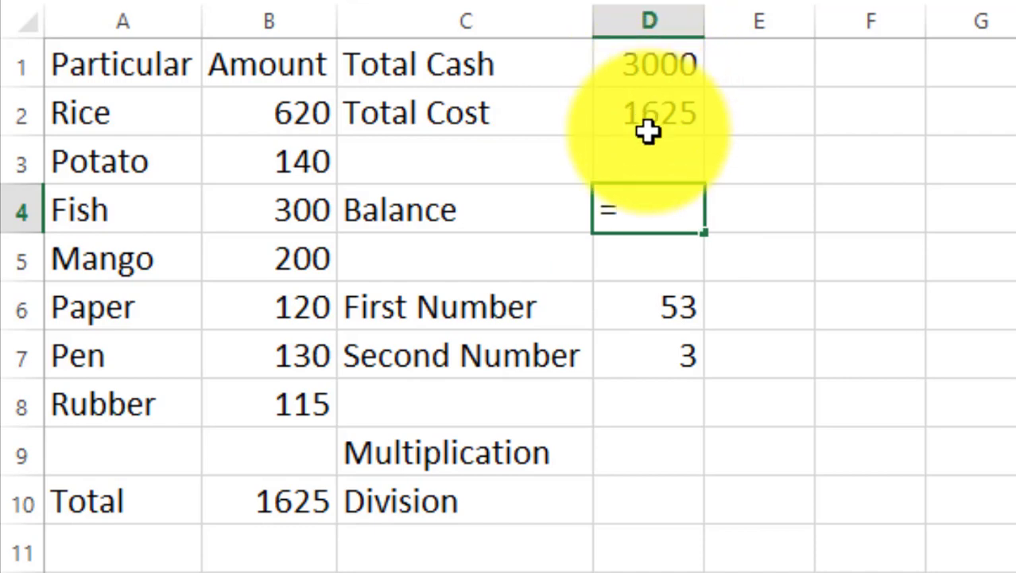
click(643, 66)
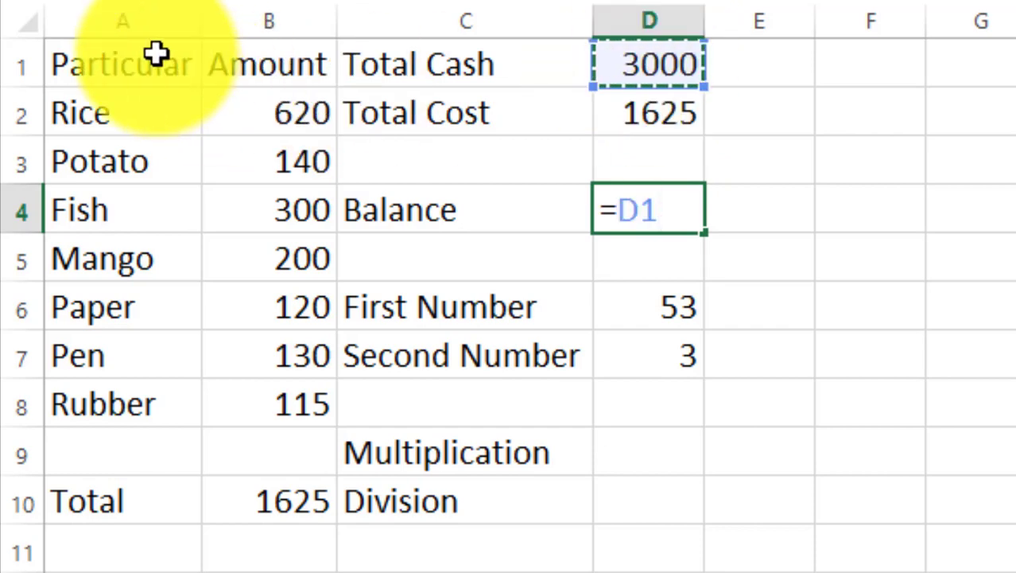
text(-)
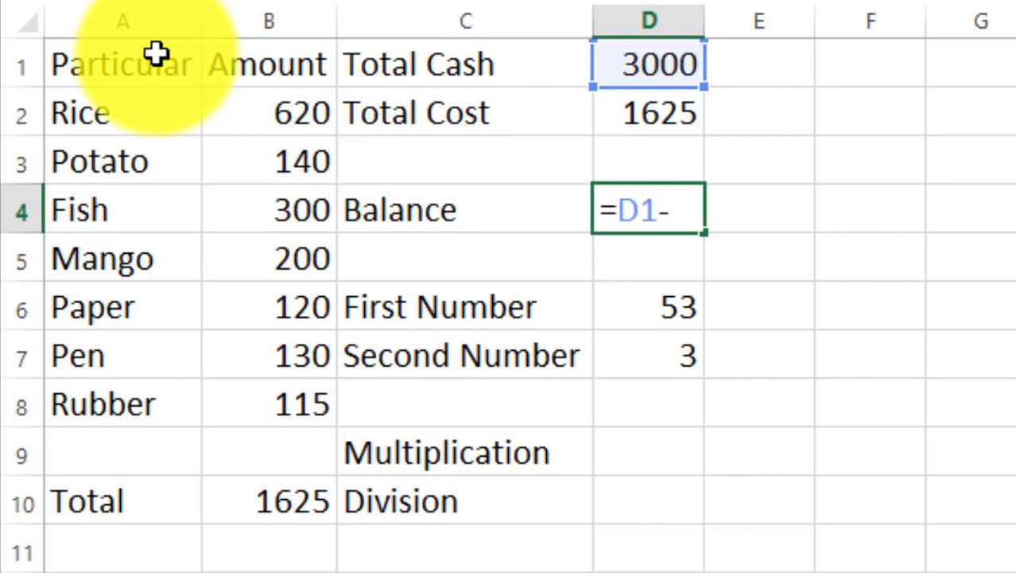
click(651, 120)
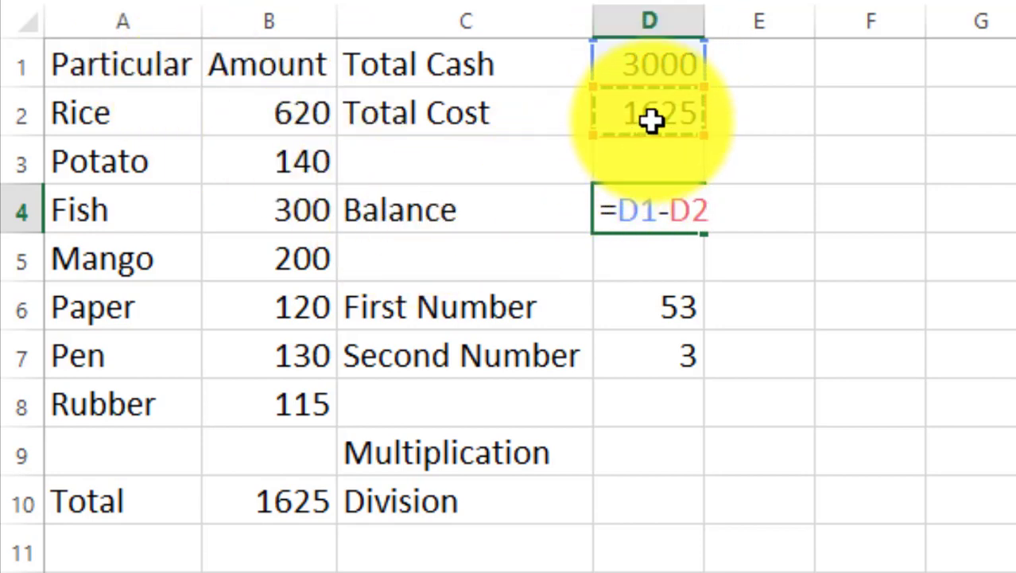
key(Return)
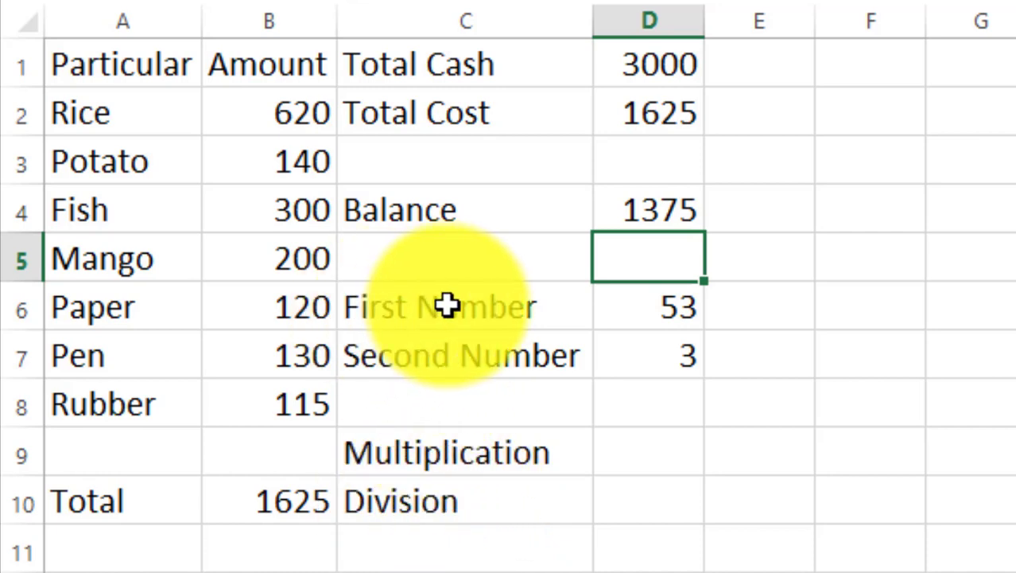
- Multiply the First Number by the Second Number in D9 with the formula =D6*D7
click(639, 305)
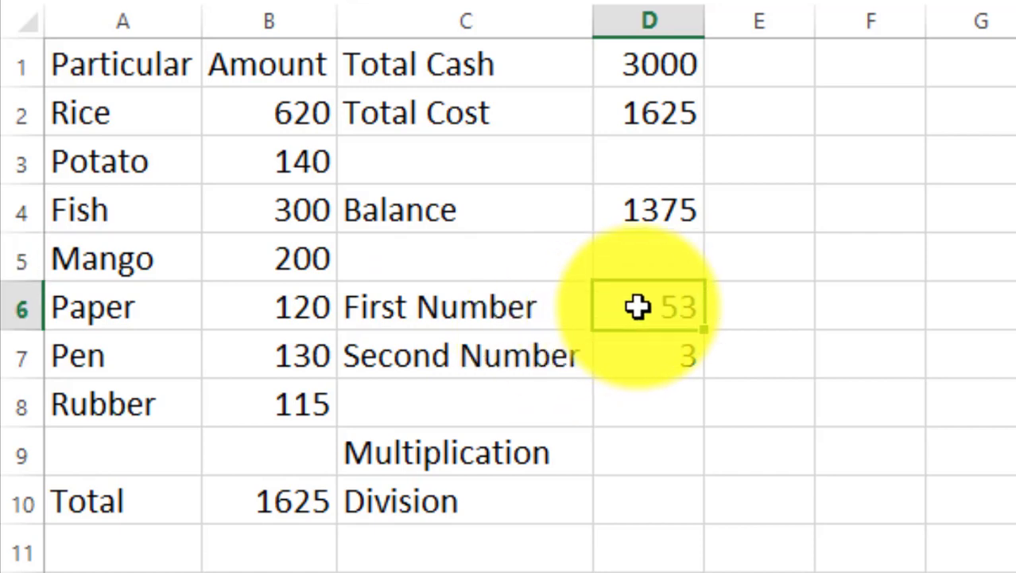
click(451, 360)
click(647, 355)
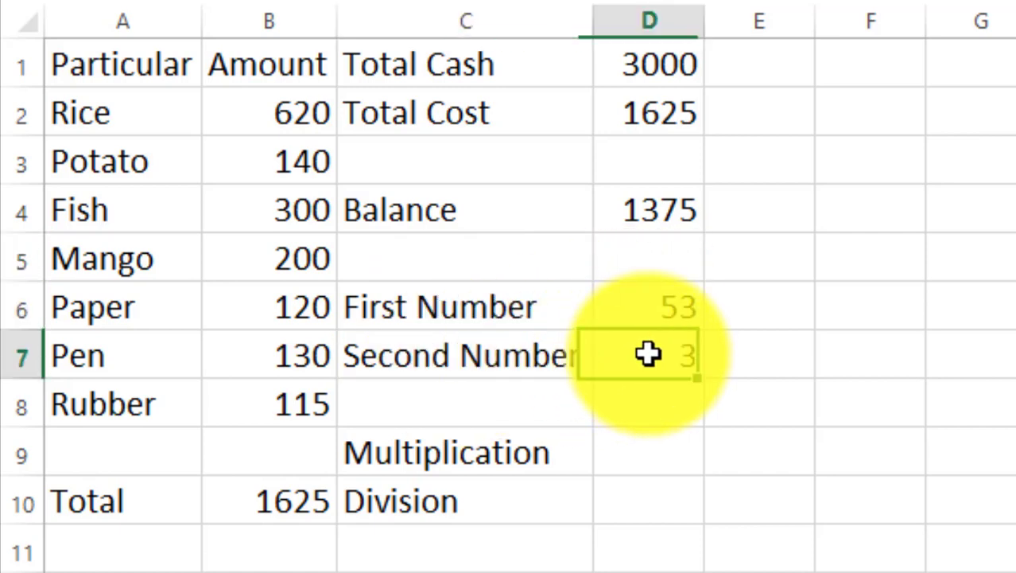
click(628, 456)
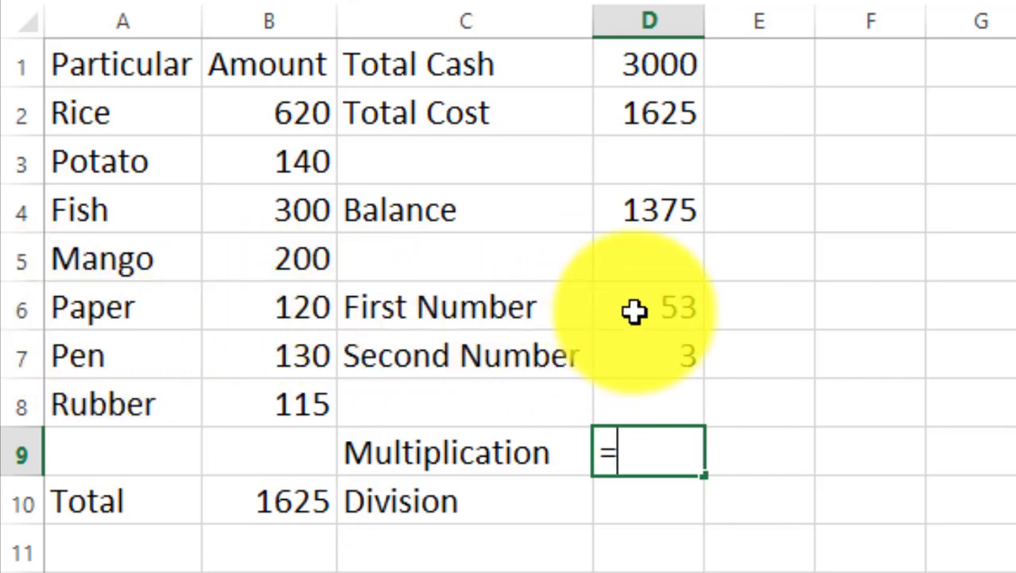
text(d6)
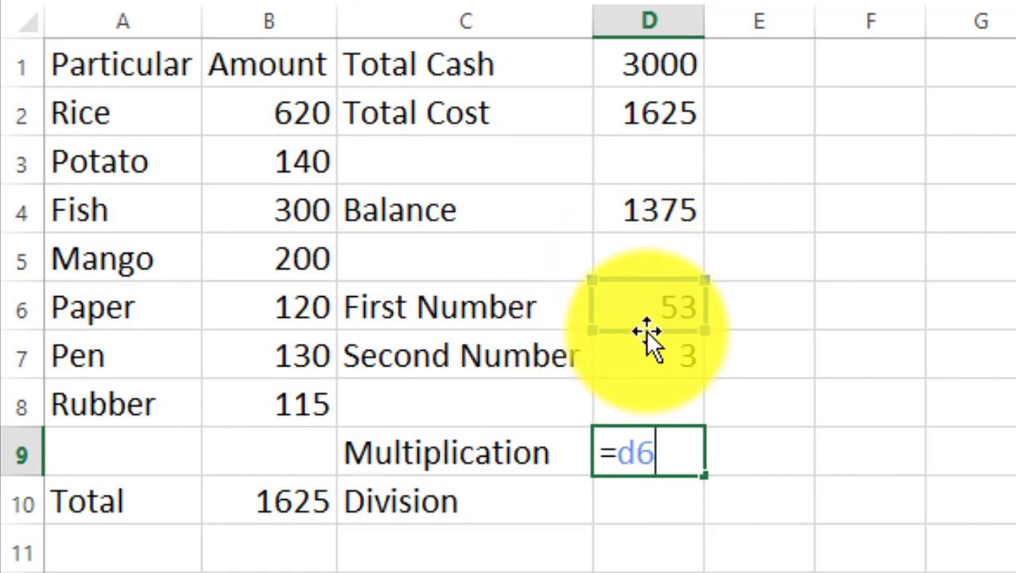
key(BackSpace)
key(BackSpace)
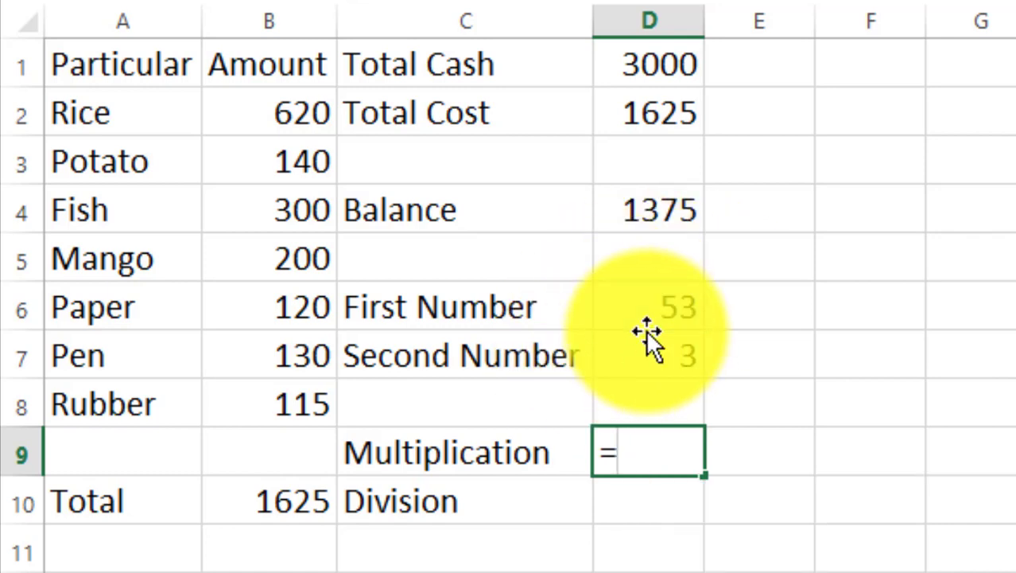
click(653, 300)
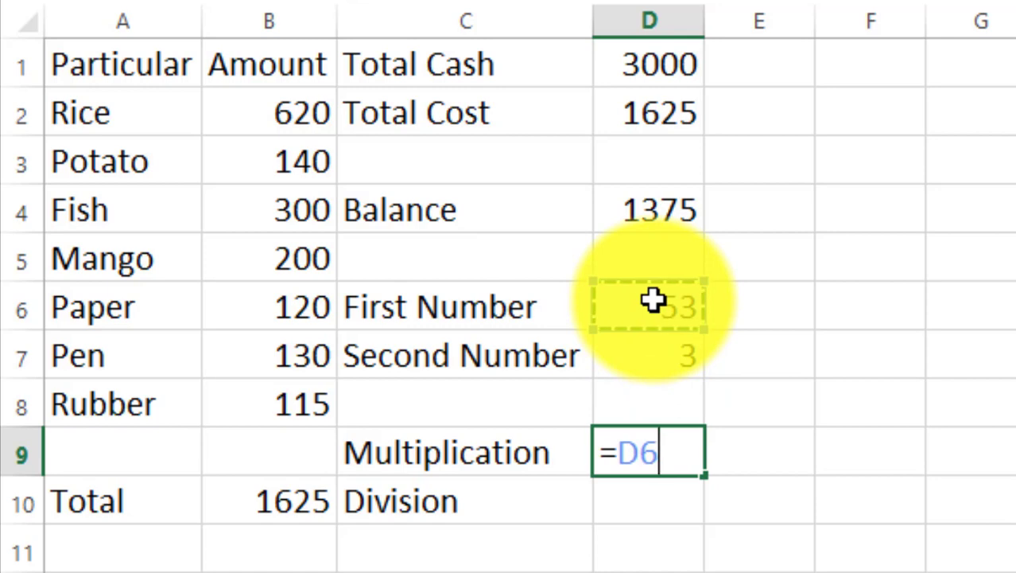
text(*)
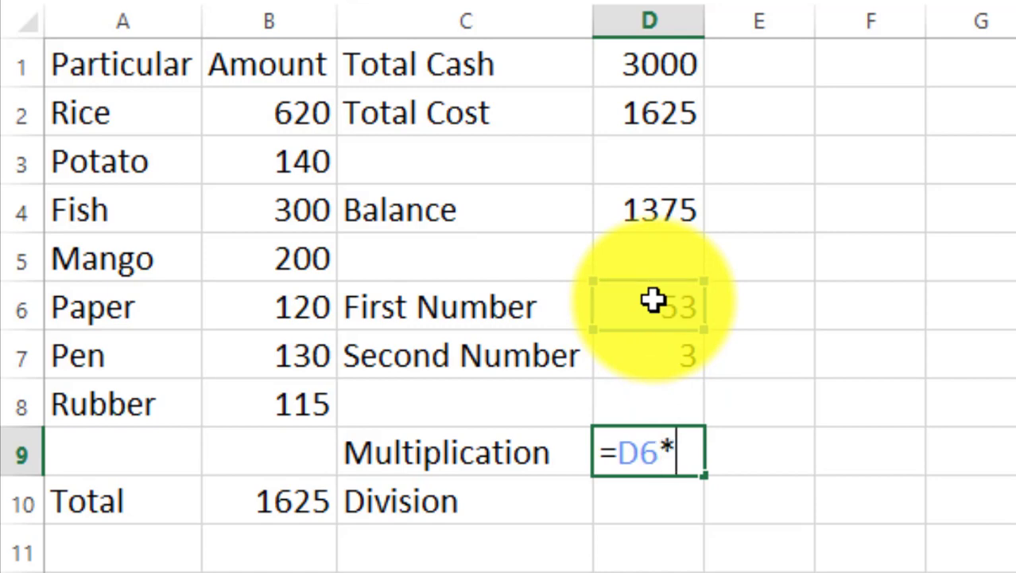
click(667, 356)
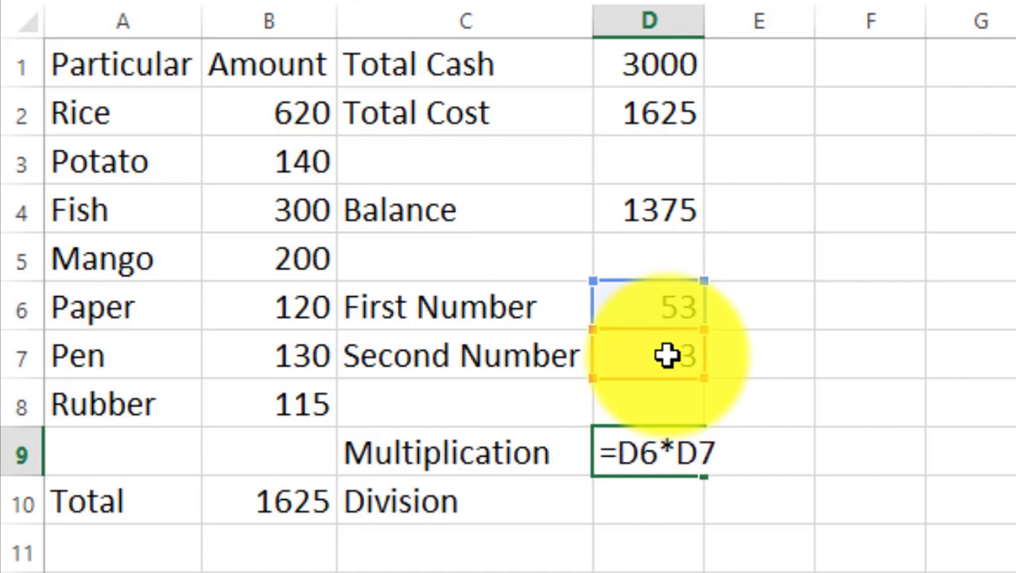
key(Return)
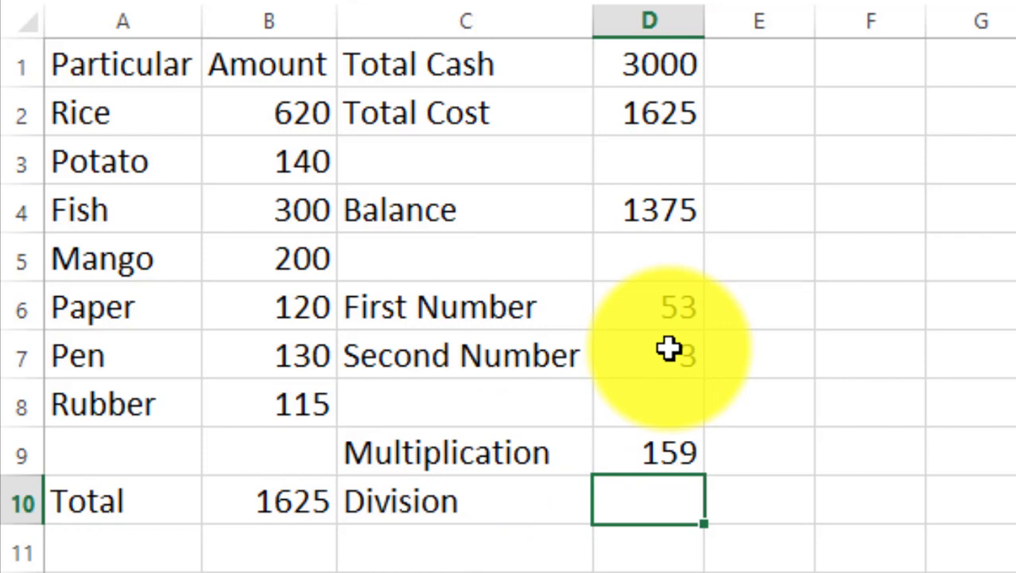
- Divide the First Number by the Second Number in D10 with the formula =D6/D7
text(=)
click(653, 302)
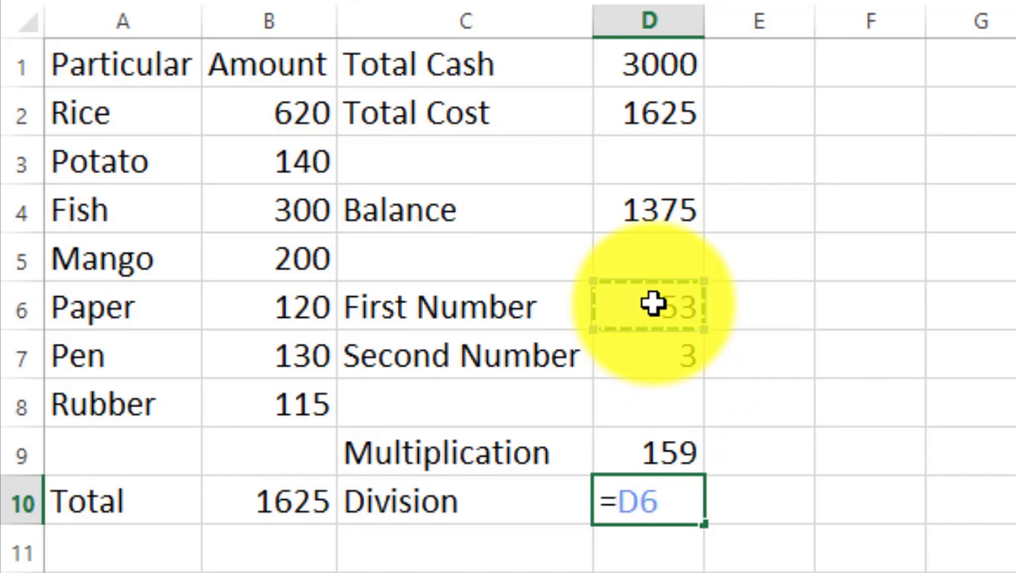
text(/)
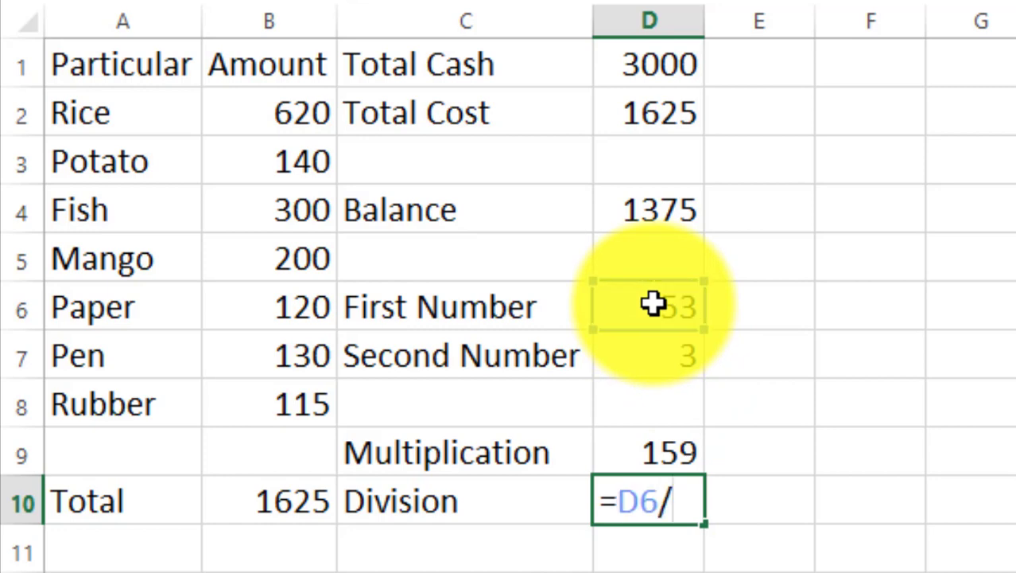
click(653, 364)
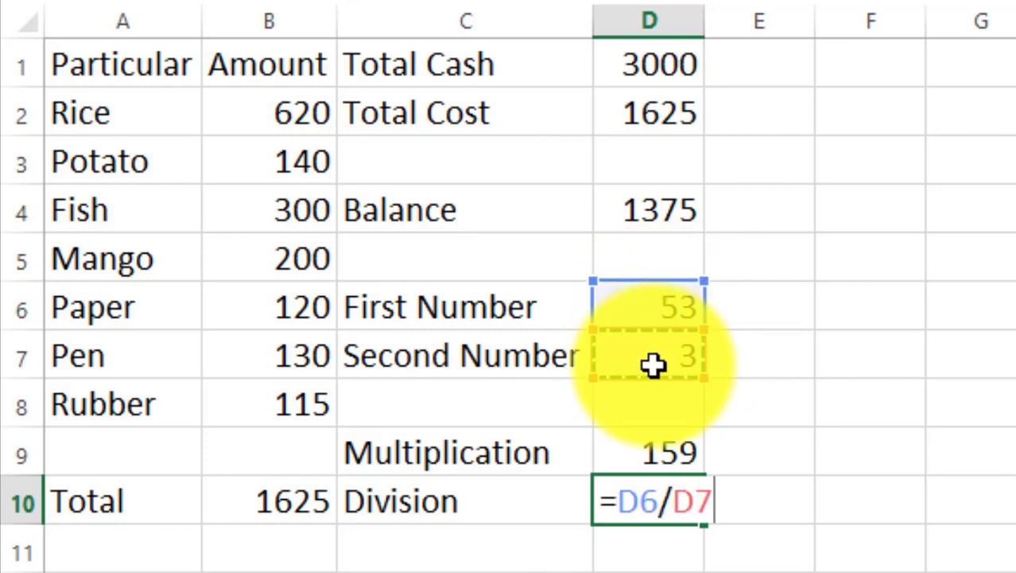
key(Return)
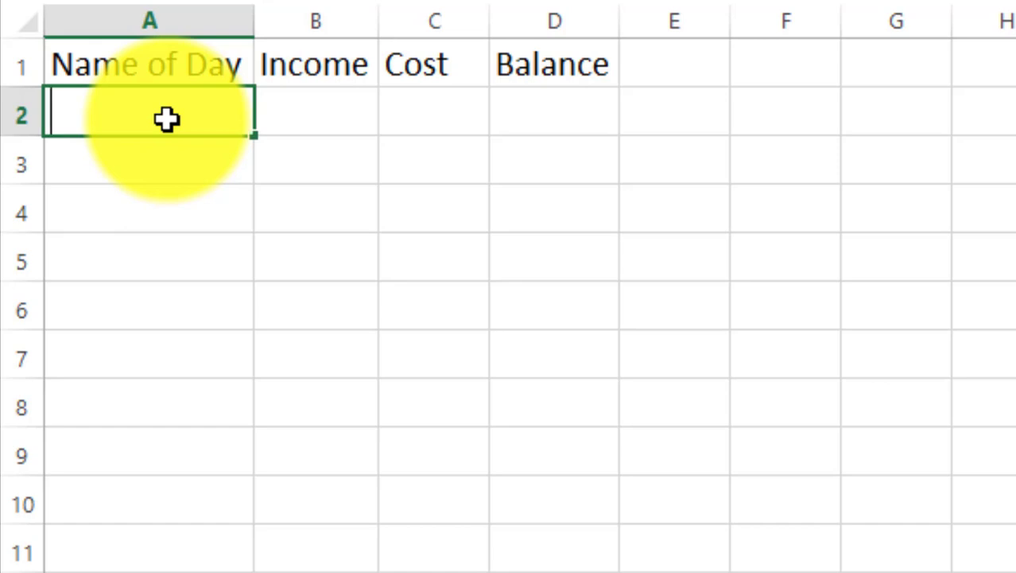
- Enter Saturday in A2 and Sunday in A3 under the Name of Day heading
text(Saturday)
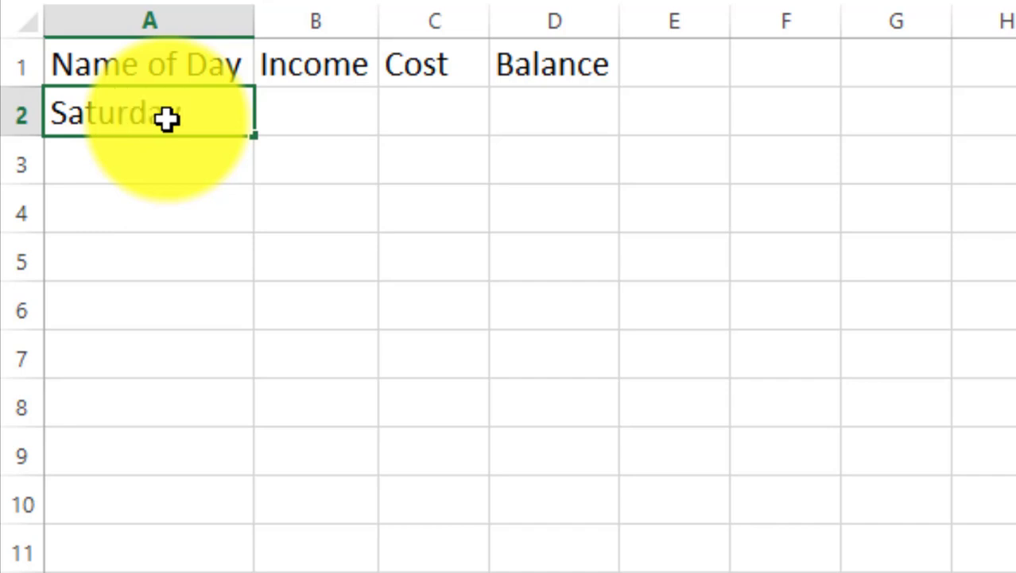
key(Return)
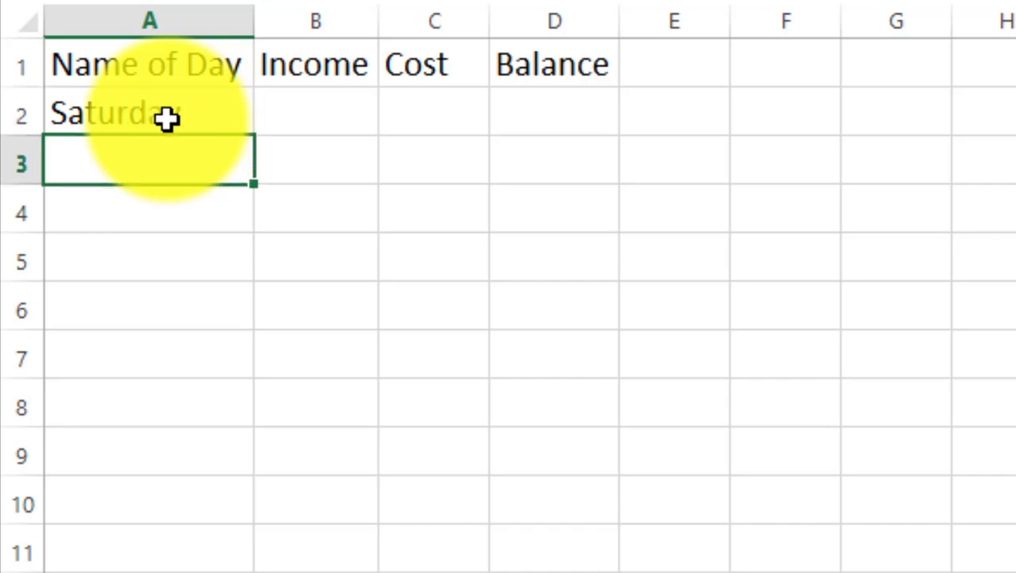
text(Sunday)
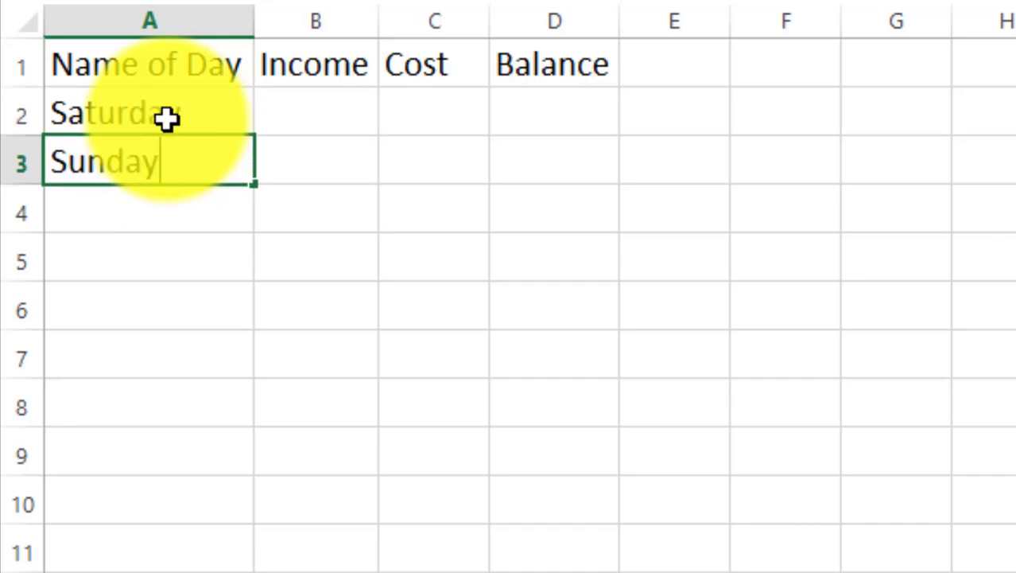
click(295, 250)
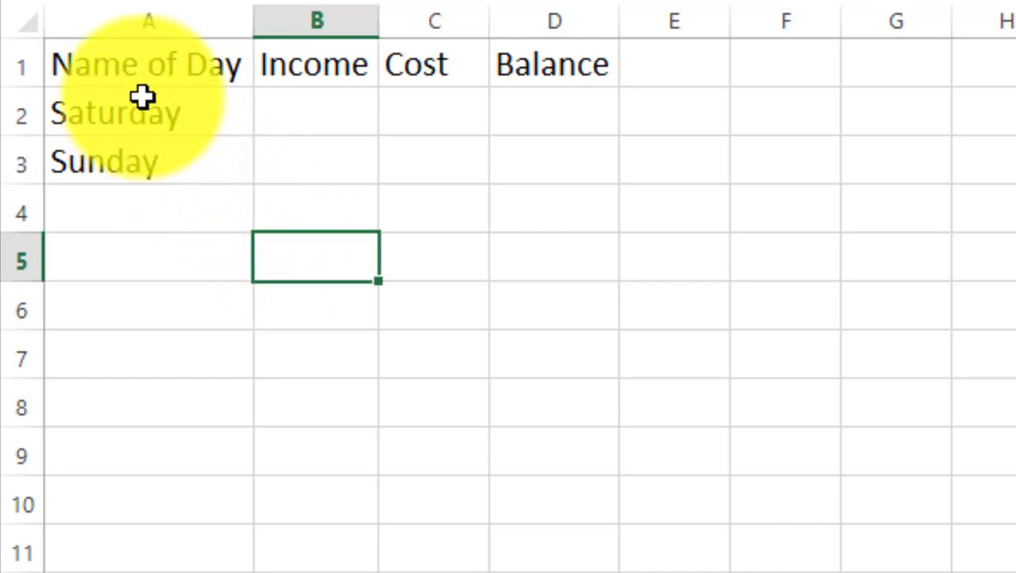
- Fill the day series from A2:A3 down to Thursday in A7 and label A9 as Total
drag(134, 116, 133, 157)
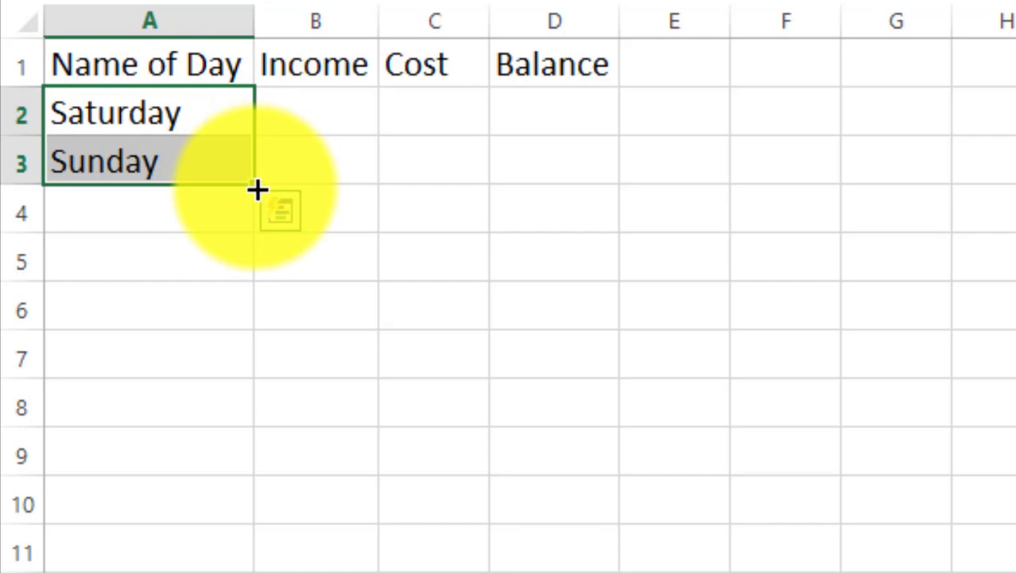
drag(256, 189, 242, 374)
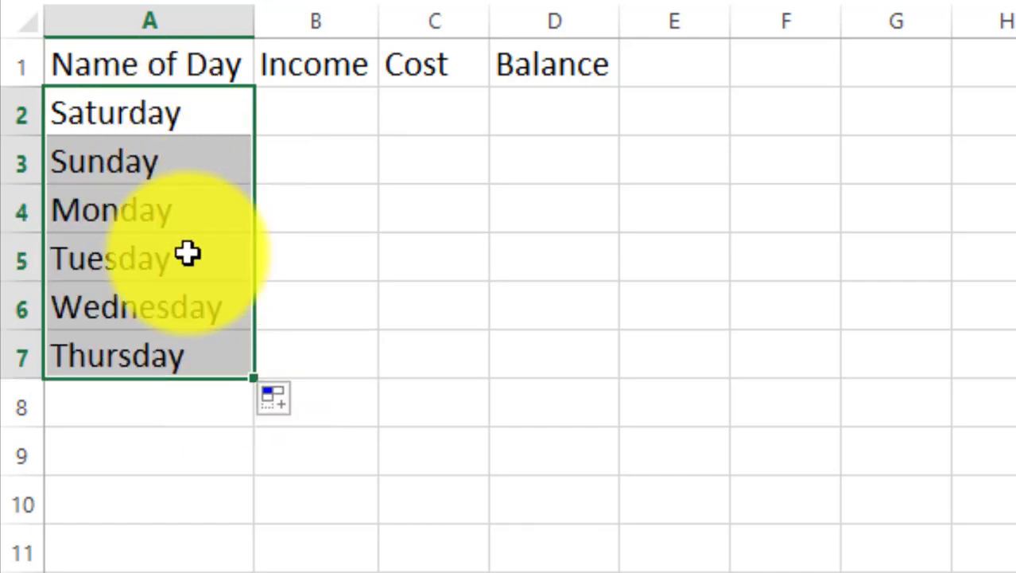
click(131, 459)
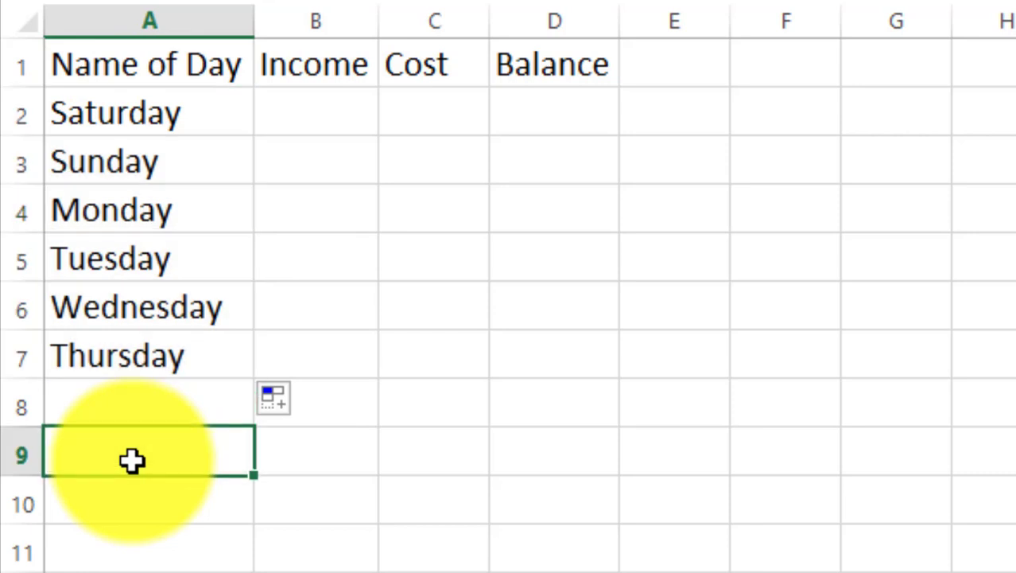
text(Total)
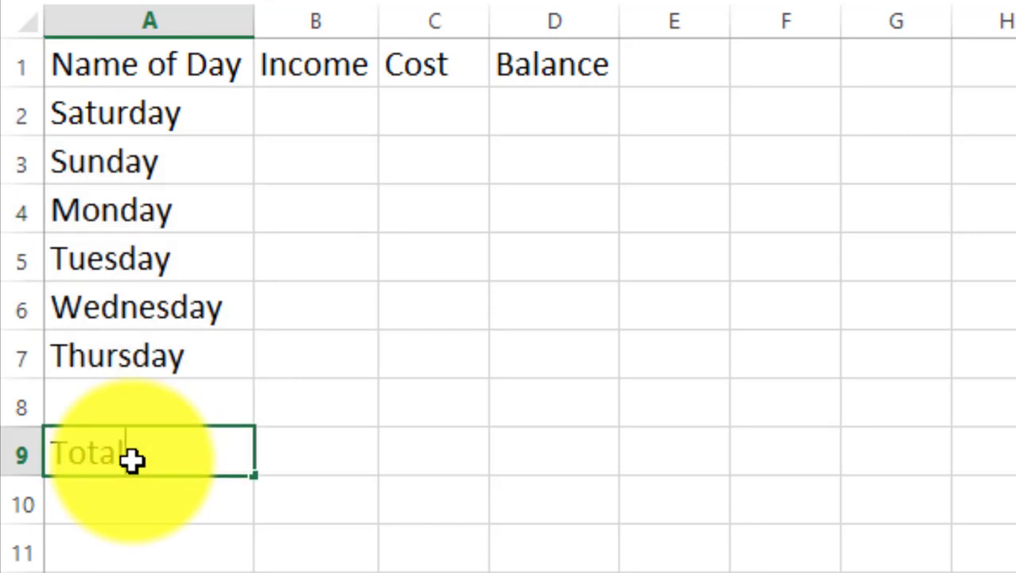
- Enter the Income values 4000 for Saturday in B2 and 12000 for Sunday in B3
click(340, 113)
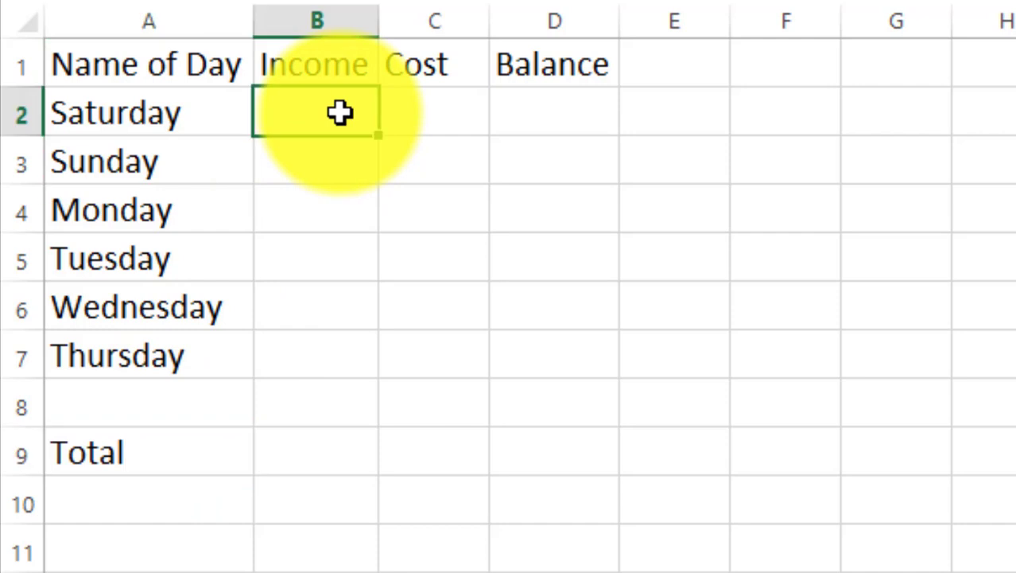
text(4000)
key(Return)
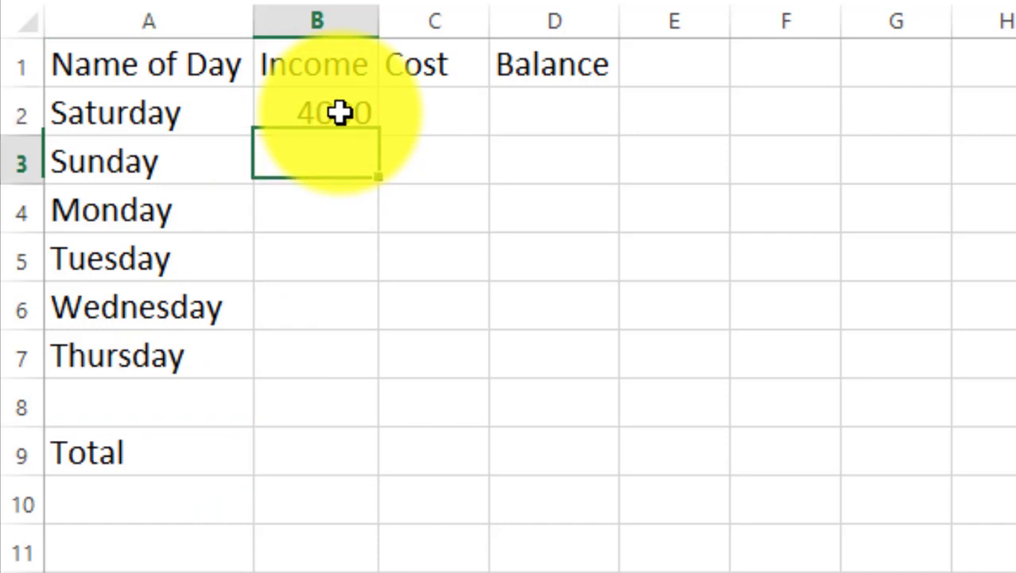
text(12)
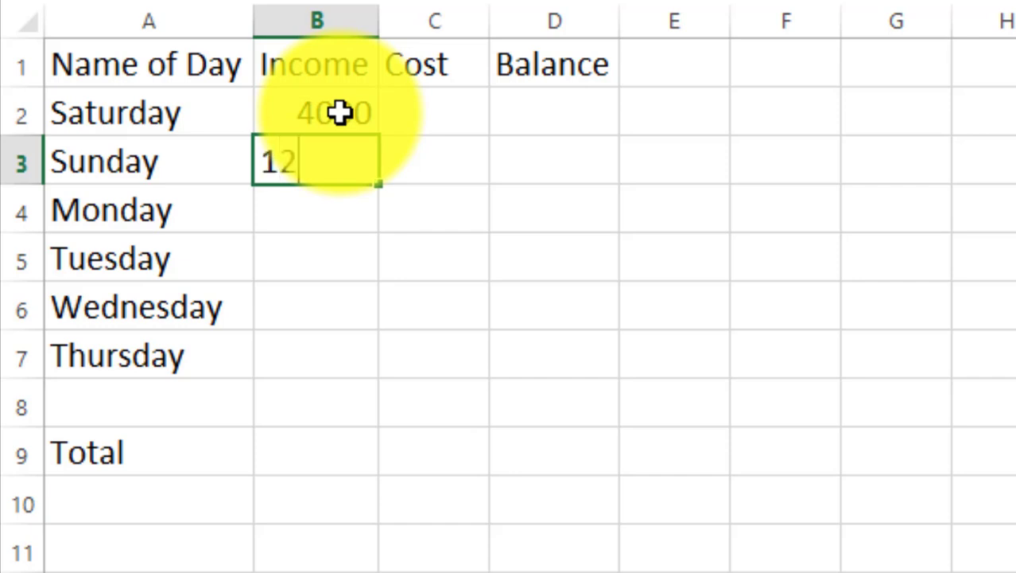
key(ctrl+Return)
key(Return)
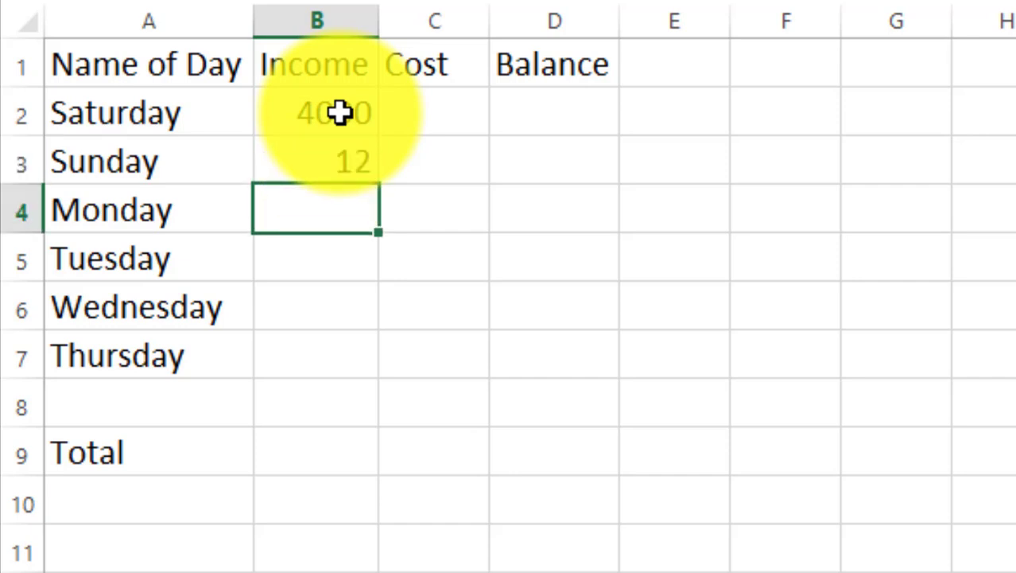
key(Up)
key(F2)
text(000)
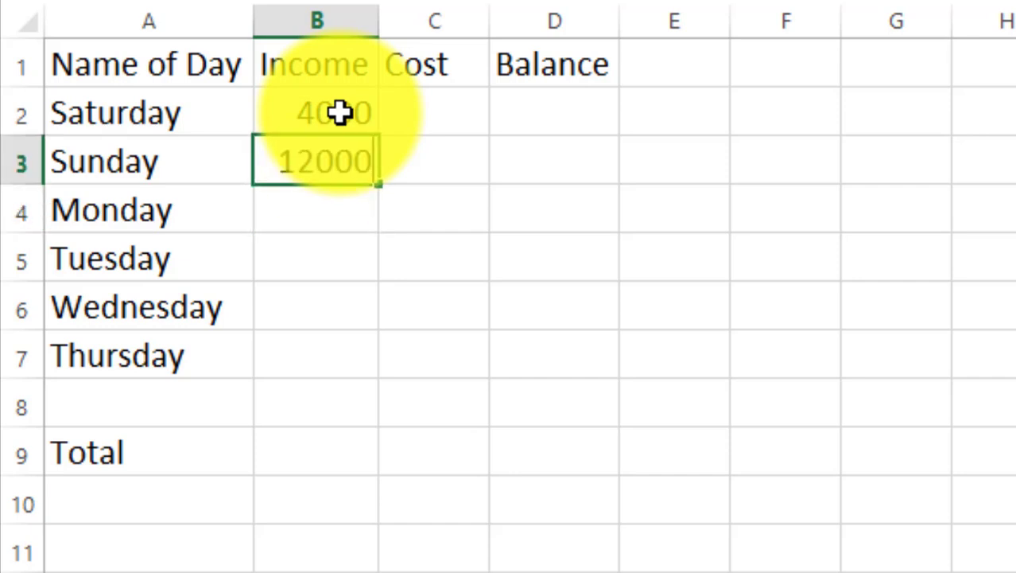
key(Return)
- Enter the Income values 6000 for Monday, 8000 for Tuesday, and 5000 each for Wednesday and Thursday in B4:B7
text(6000)
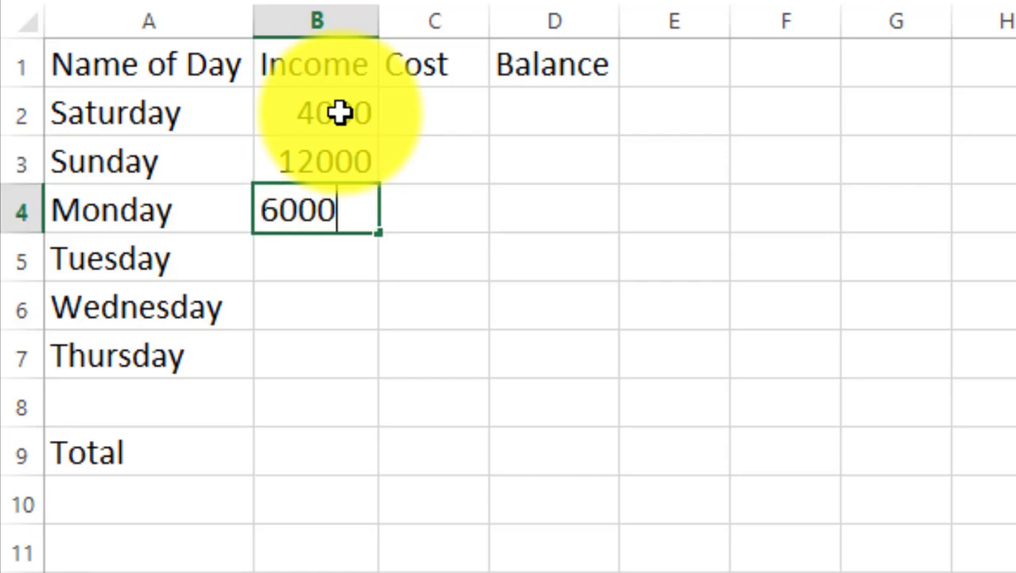
key(ctrl+Return)
key(Down)
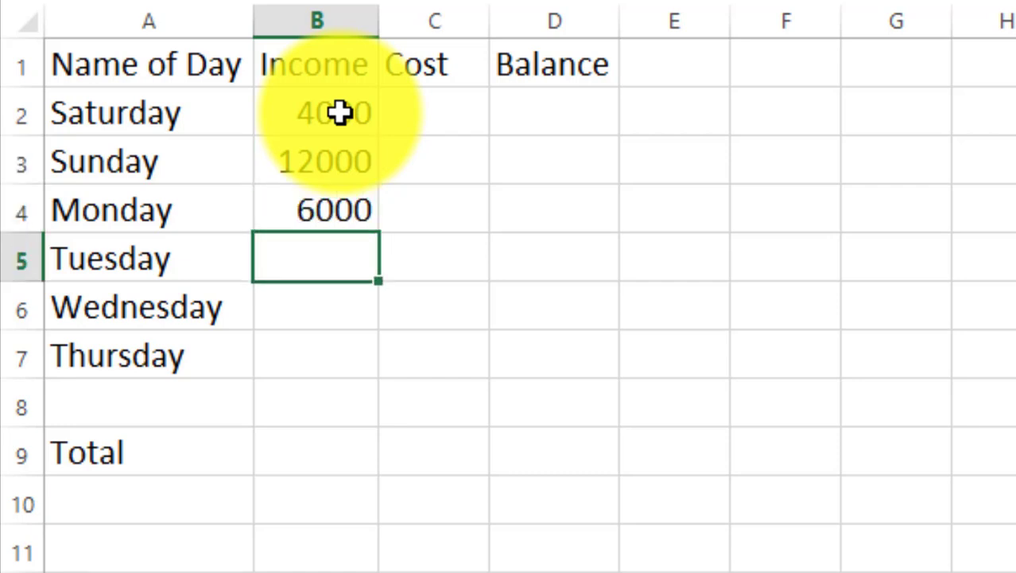
key(F2)
text(8000)
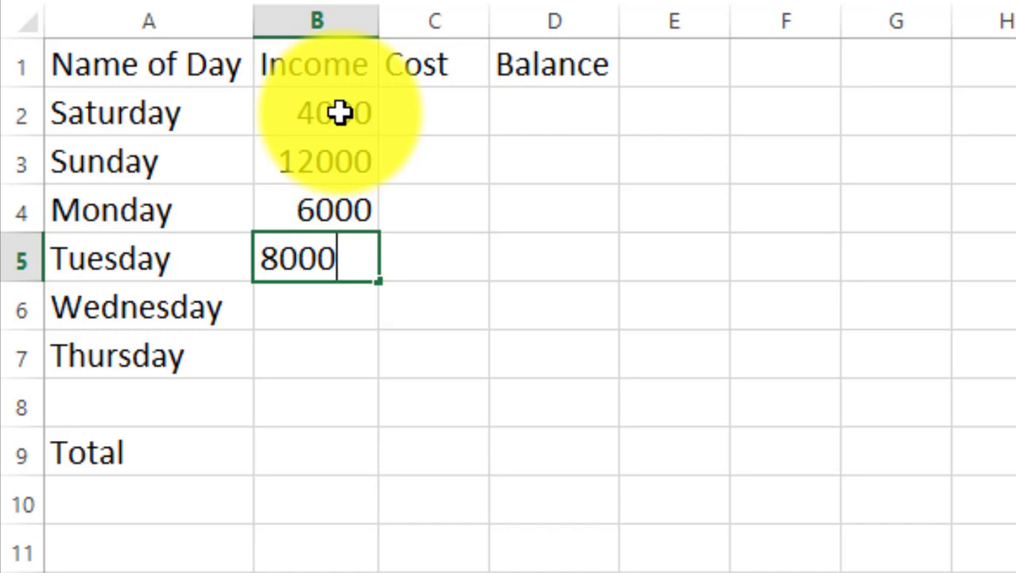
key(ctrl+Return)
key(Down)
text(5000)
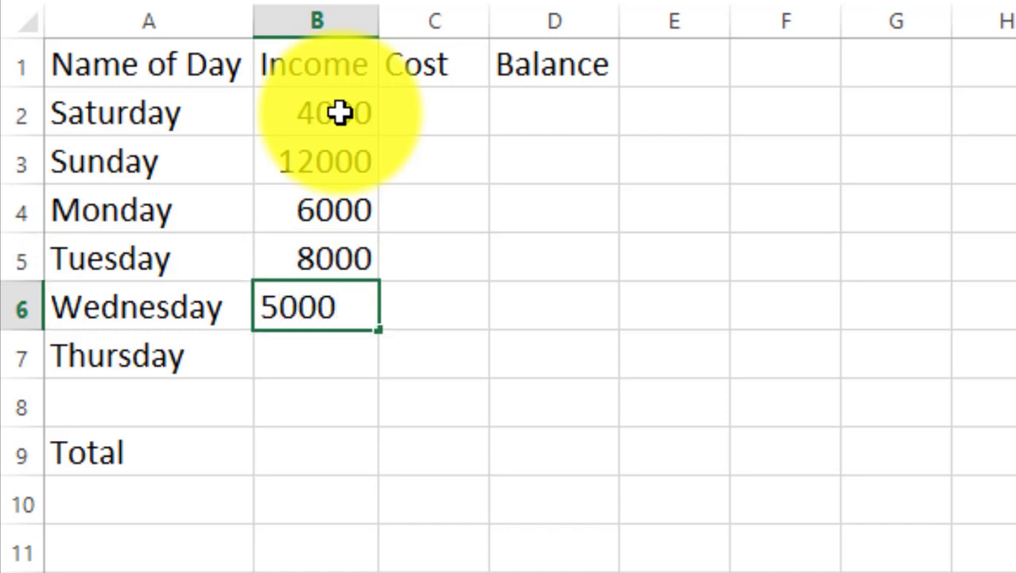
key(Return)
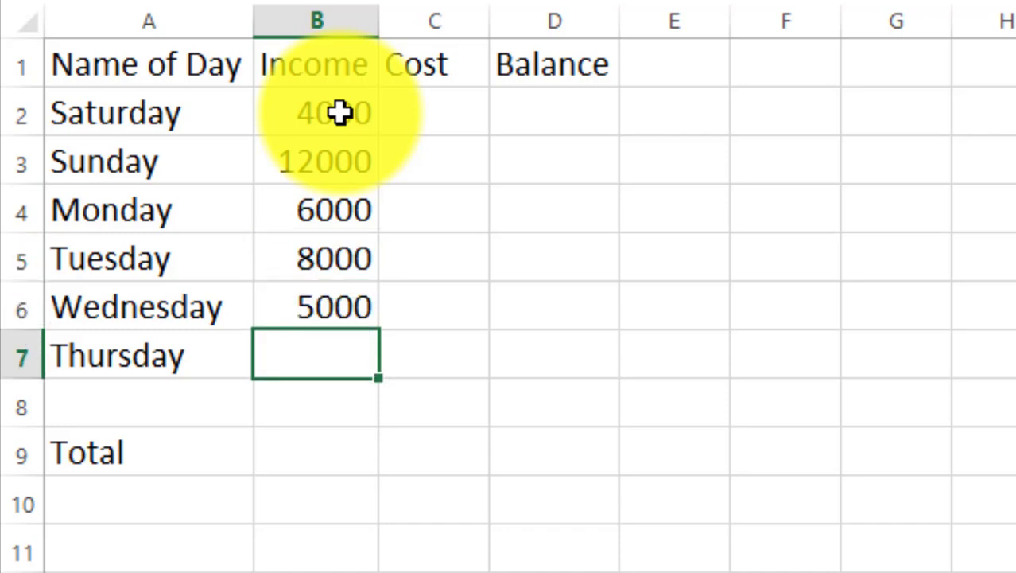
text(5000)
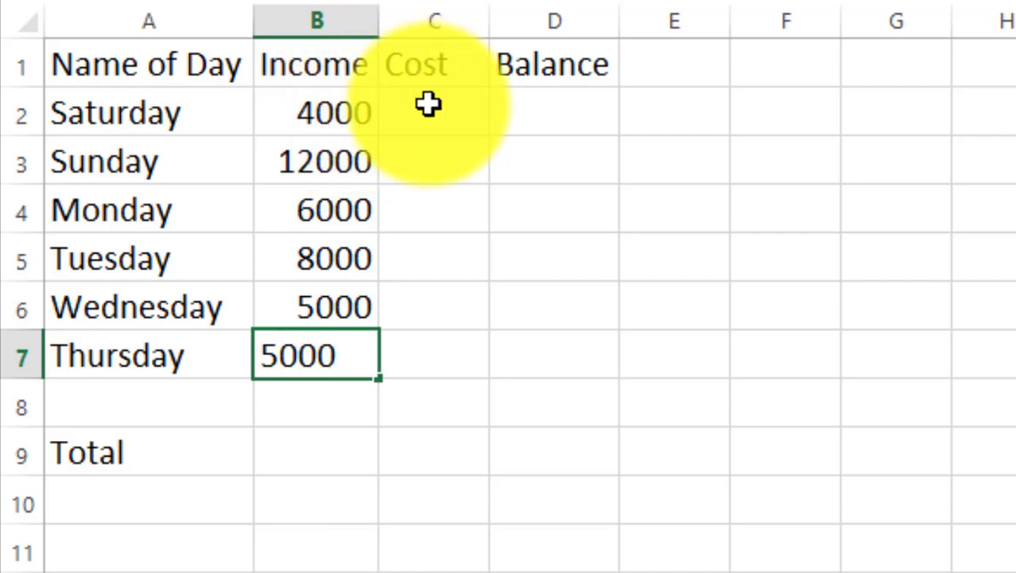
- Enter the Cost values 1800 for Saturday, 1500 for Sunday and 1600 for Monday in C2:C4
click(466, 111)
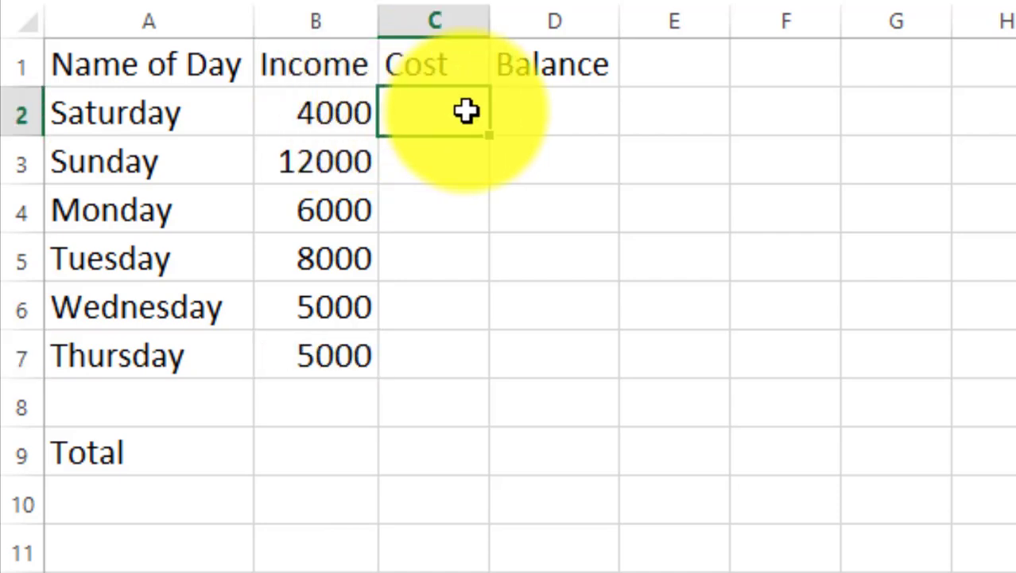
text(18)
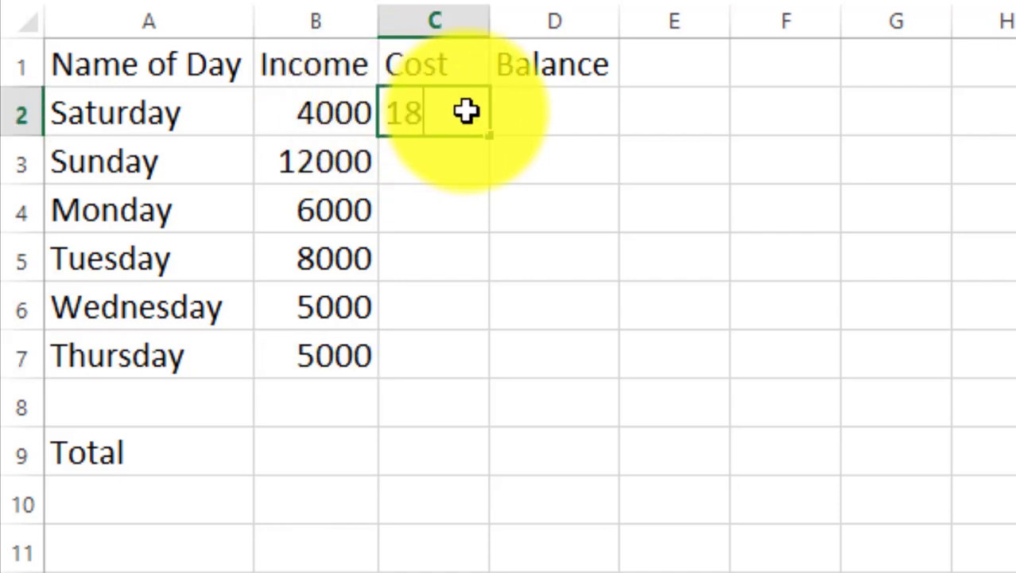
text(00)
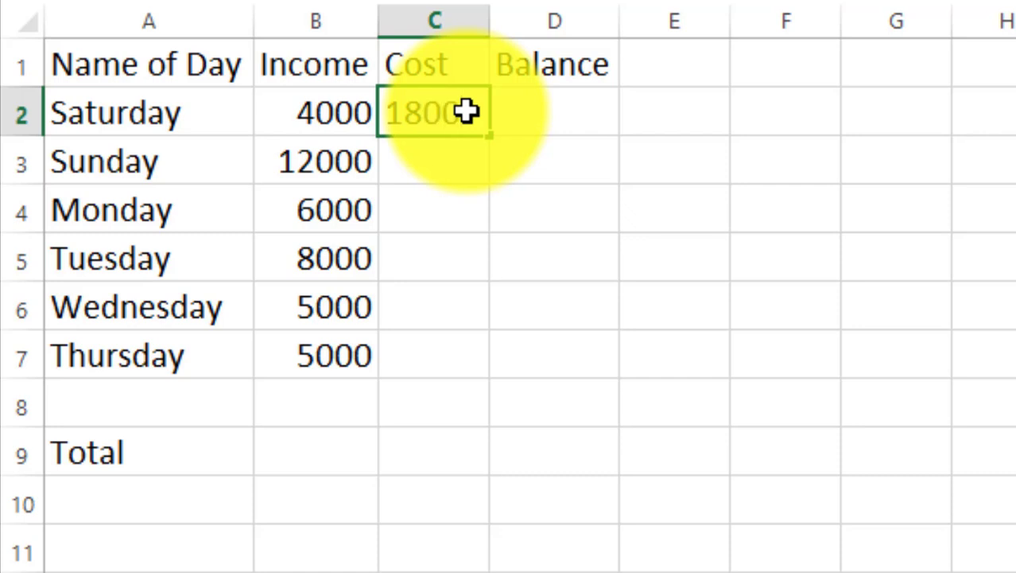
key(Return)
text(1500)
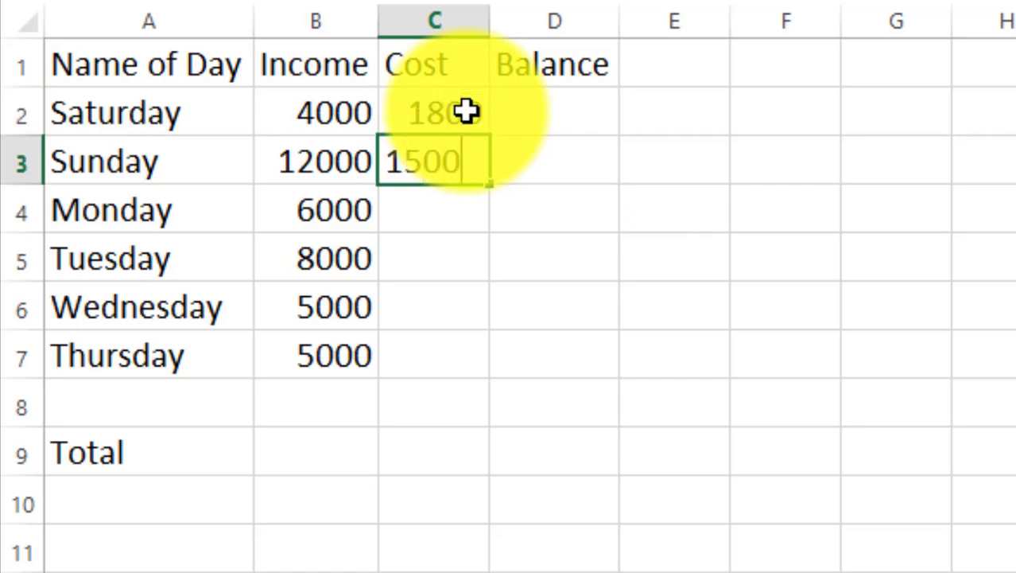
key(Return)
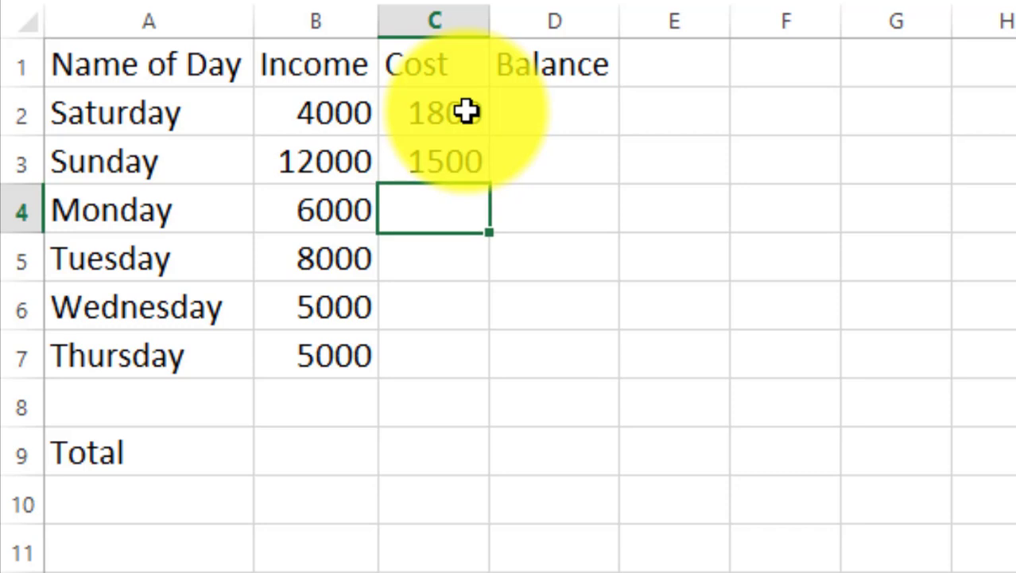
text(1600)
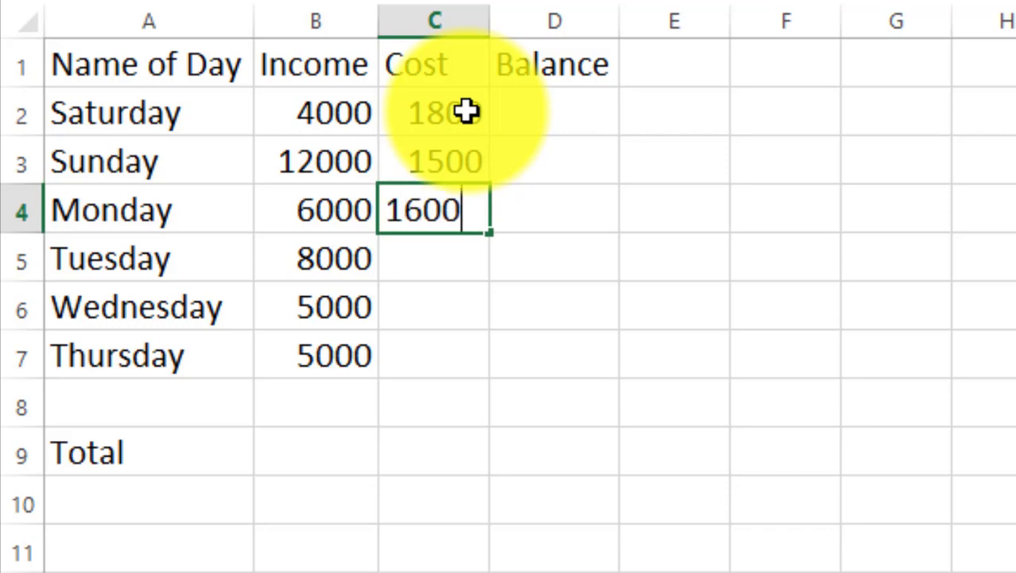
key(Return)
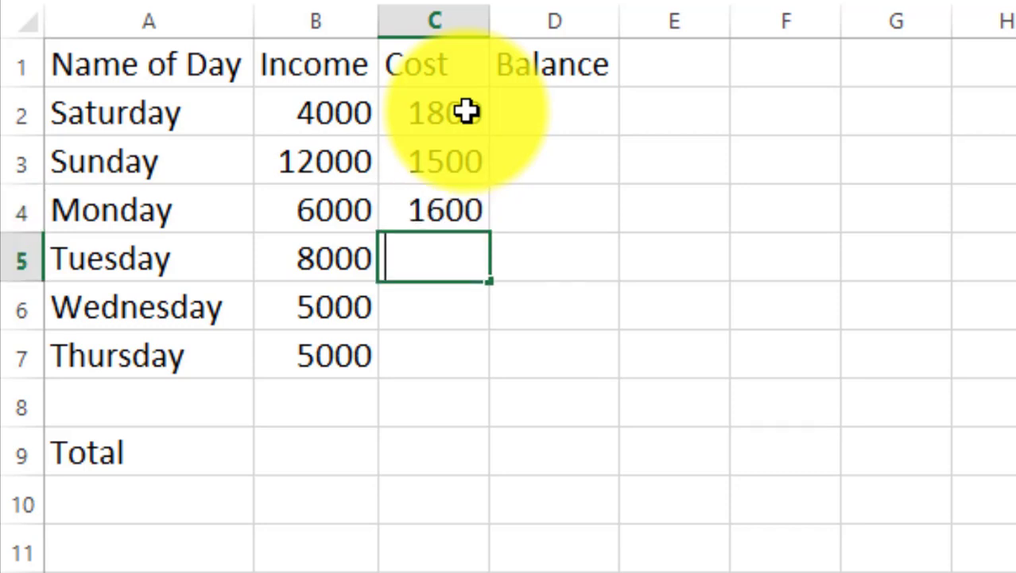
- Enter the Cost values 2100 for Tuesday, 2500 for Wednesday and 3500 for Thursday in C5:C7
text(2100)
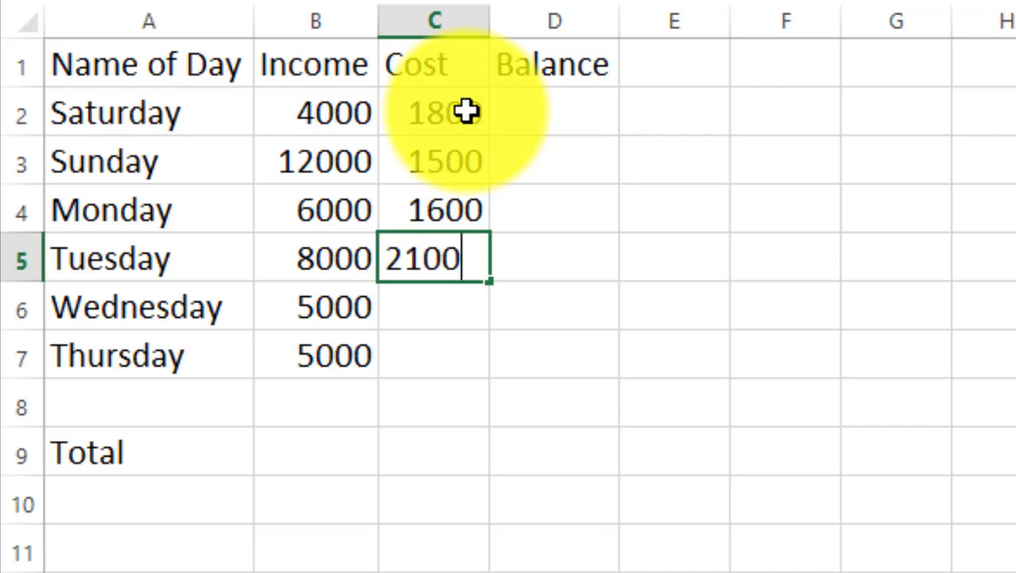
key(Return)
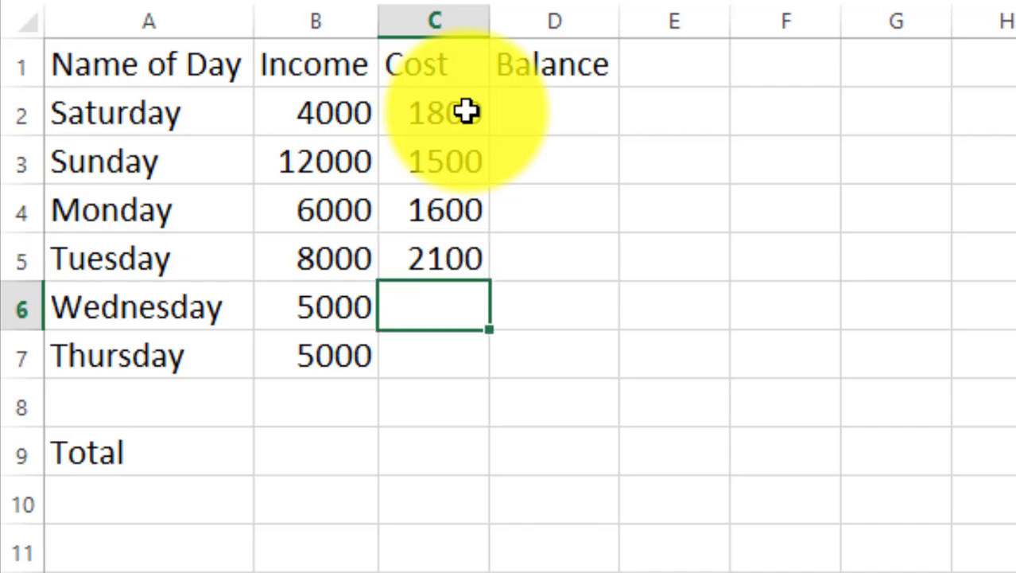
text(2500)
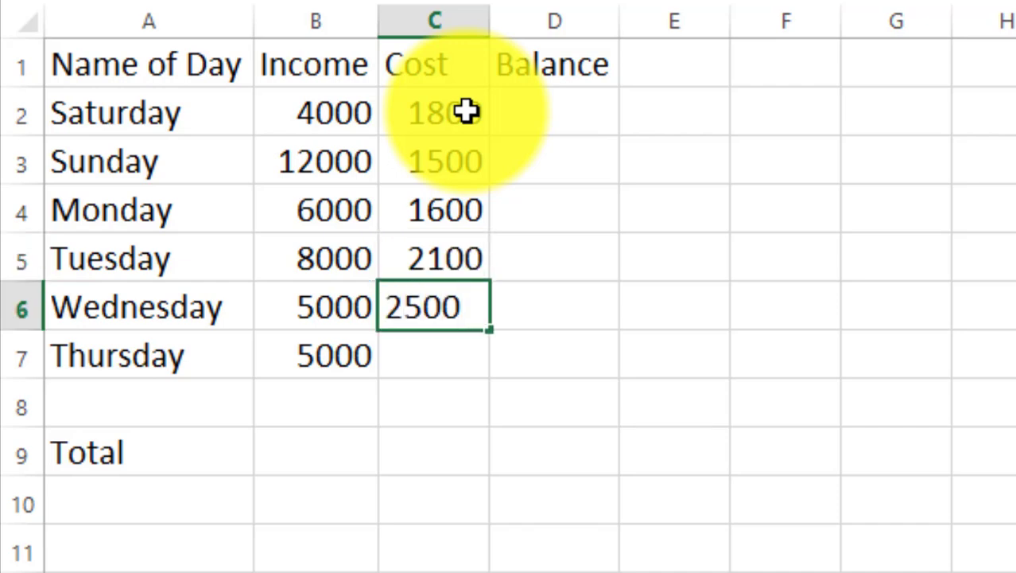
key(Return)
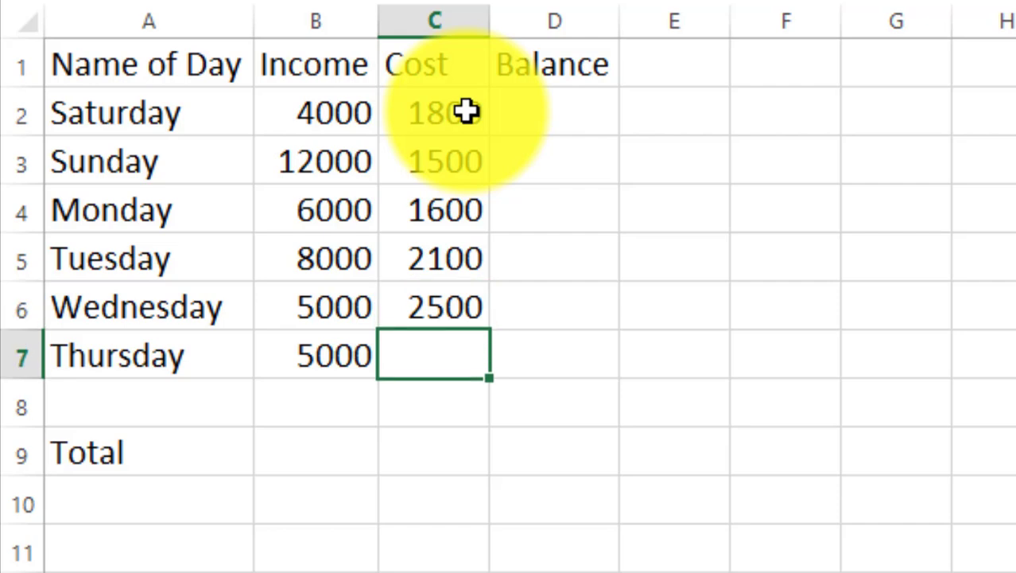
text(3500)
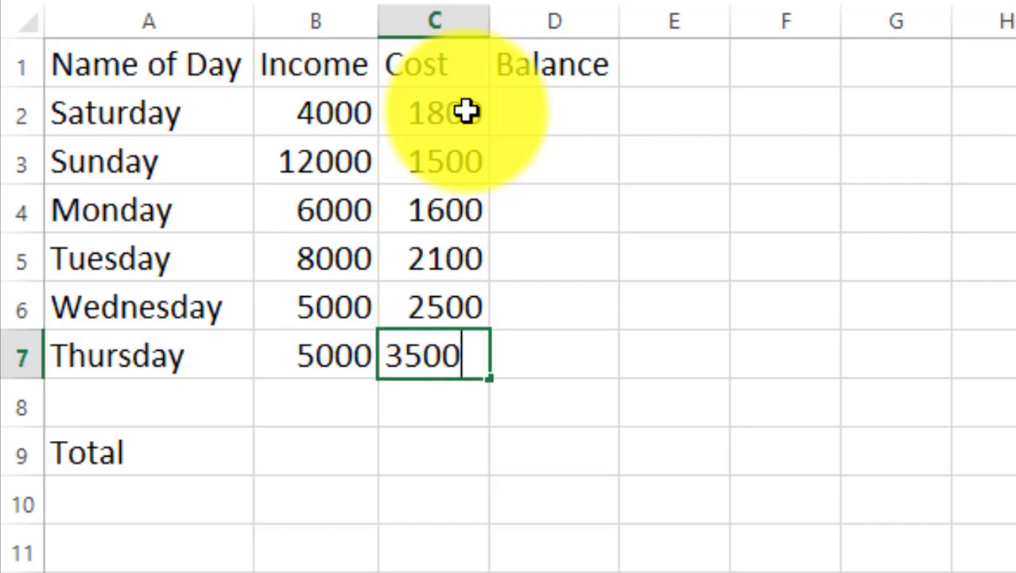
click(609, 168)
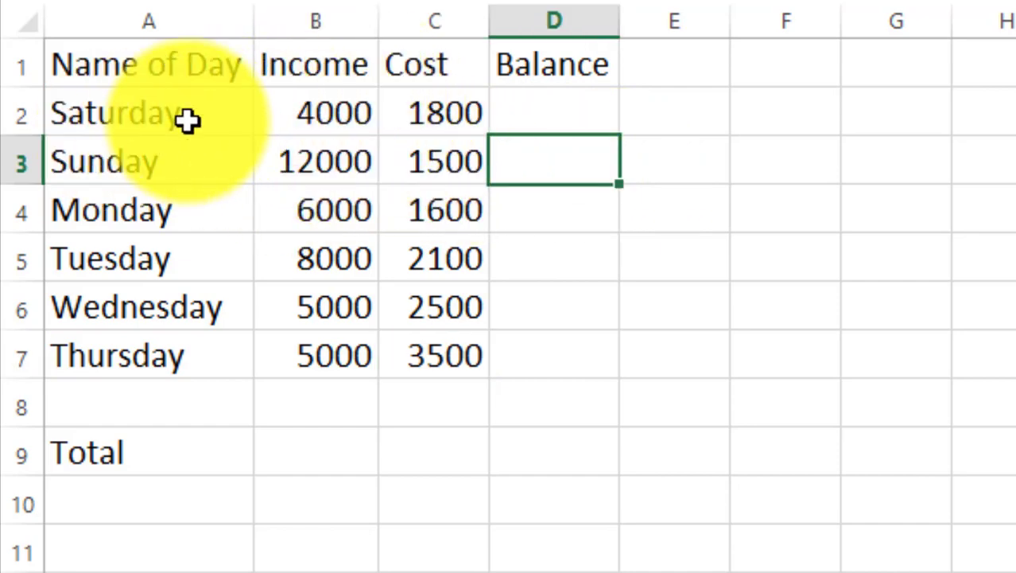
- Calculate Saturday's Balance in D2 as income minus cost with the formula =B2-C2
click(309, 110)
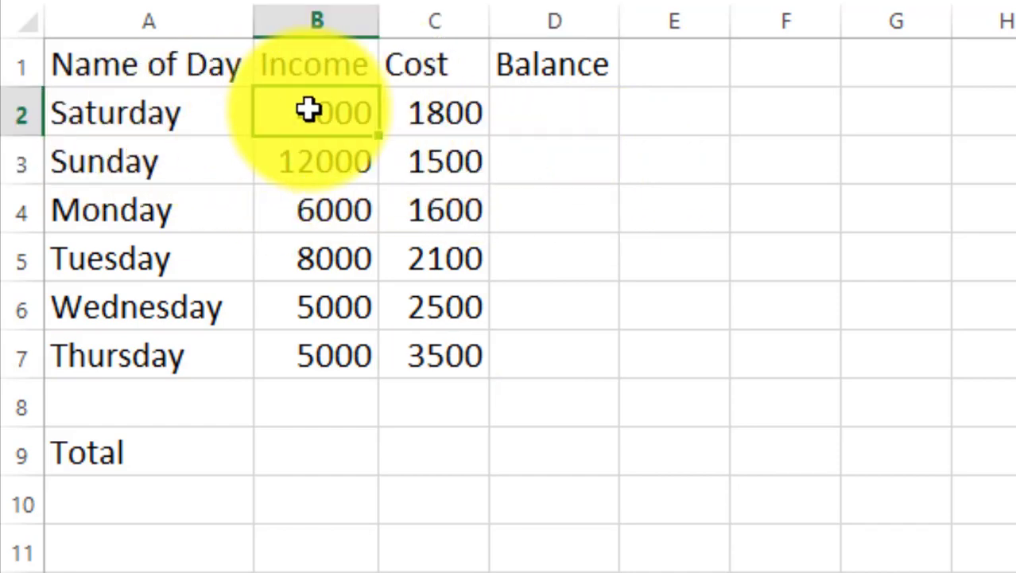
click(434, 109)
click(572, 104)
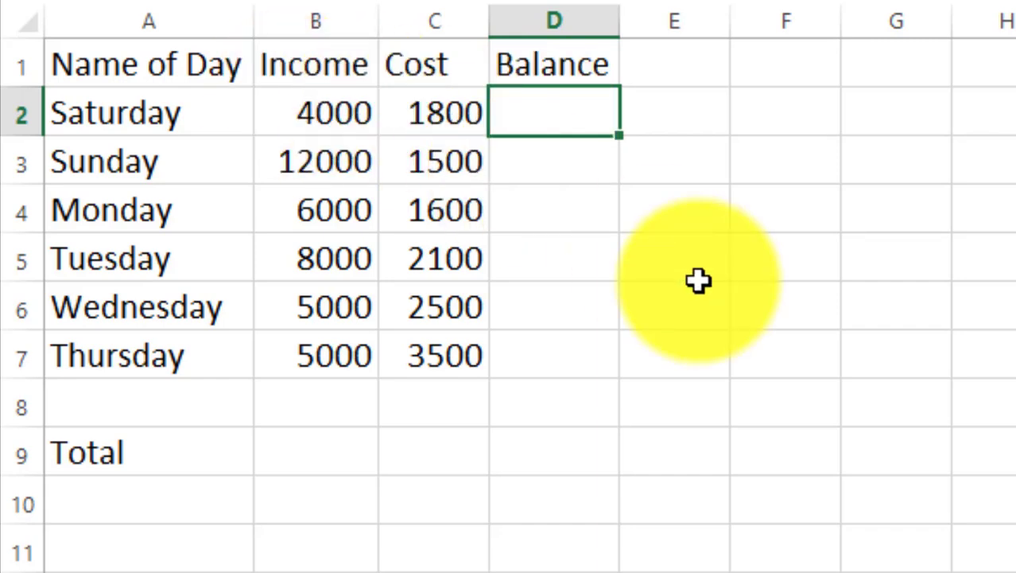
text(=)
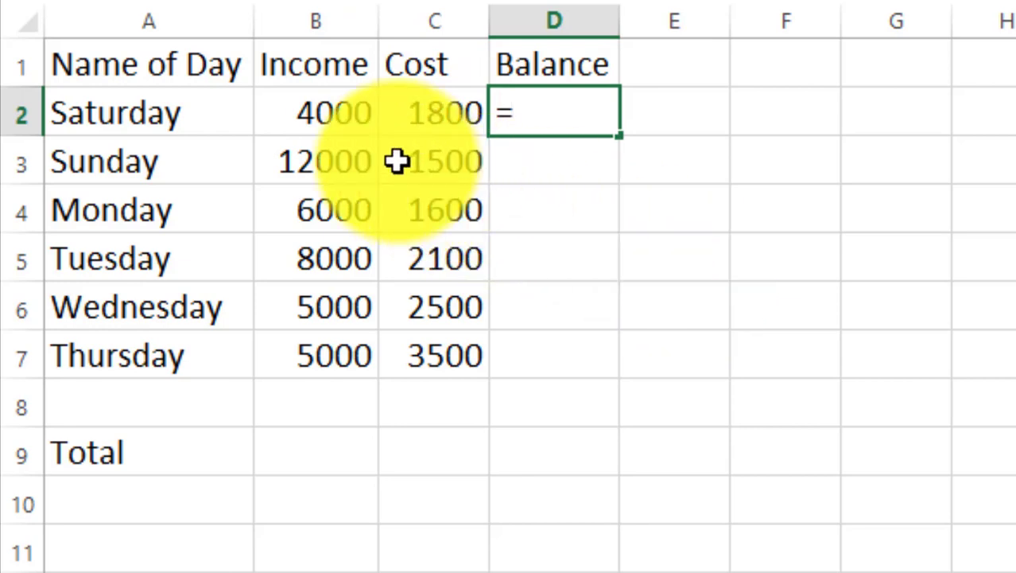
click(321, 113)
text(-)
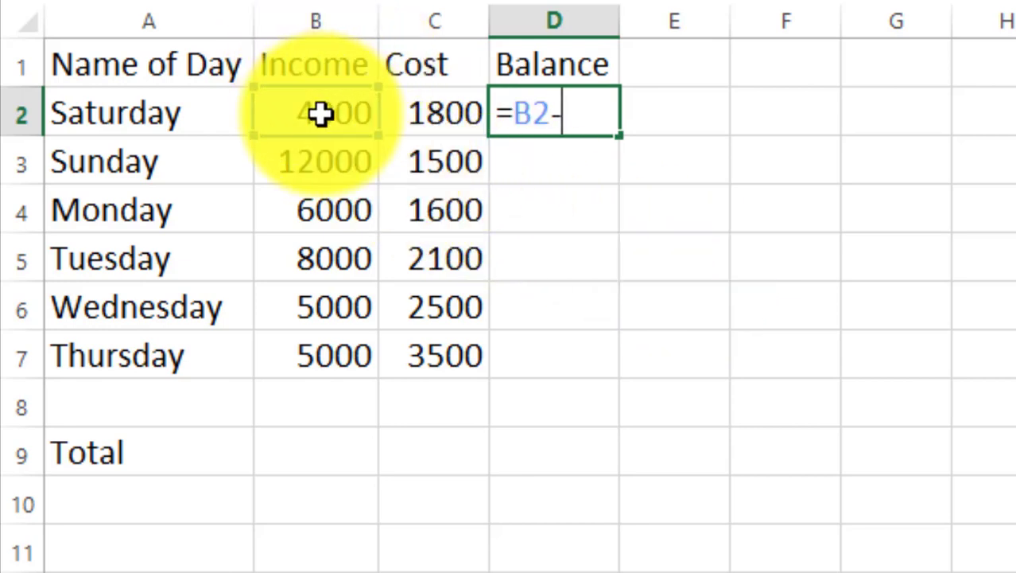
click(422, 117)
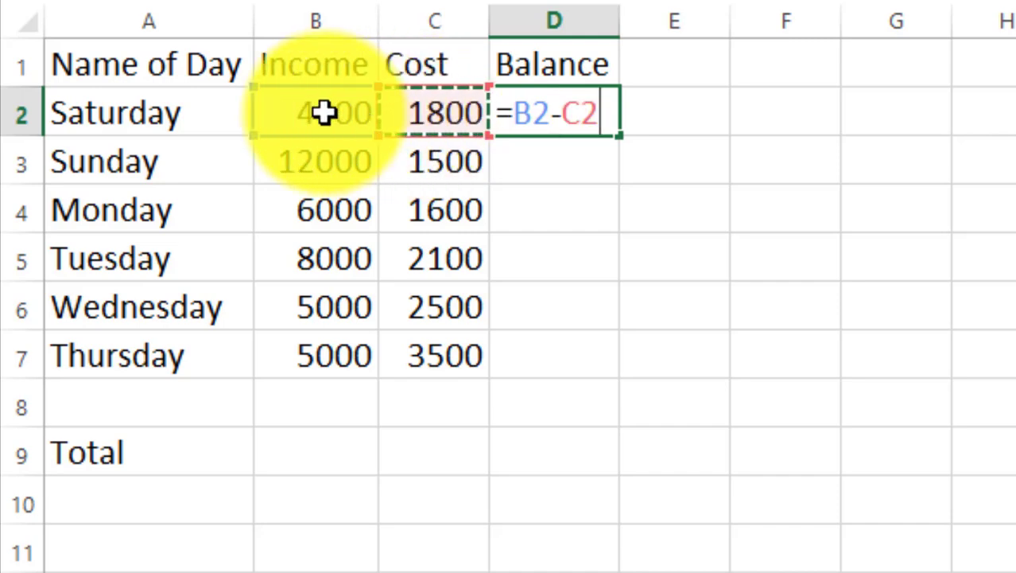
key(Return)
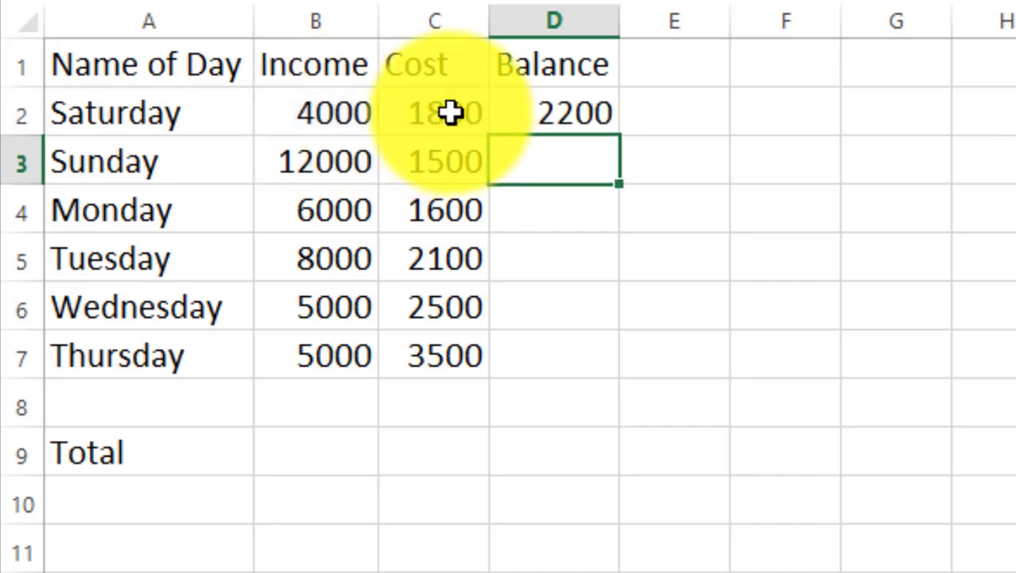
- Check the Balance formula in D2 and fill it down through Thursday in D7
click(547, 115)
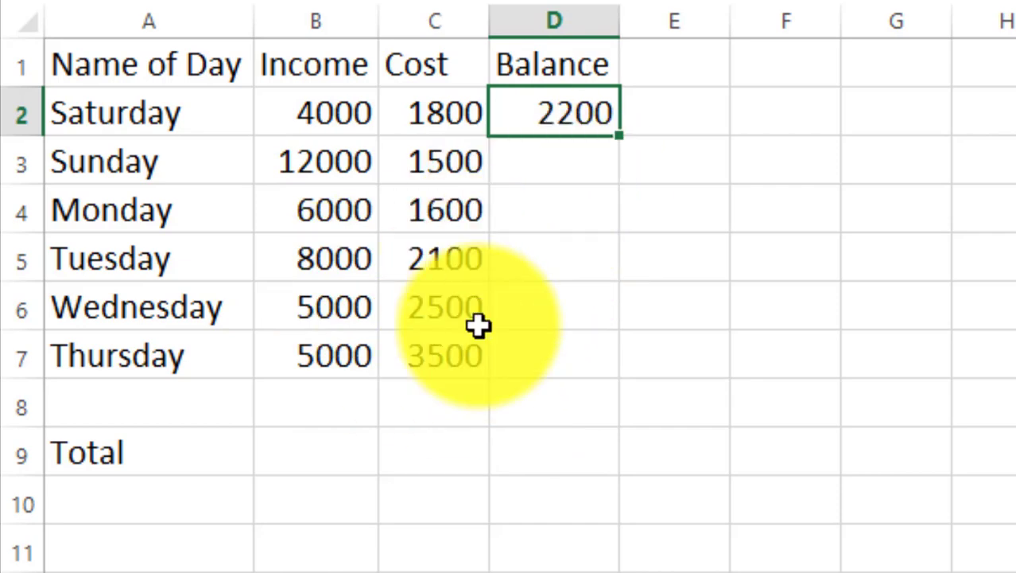
double_click(555, 113)
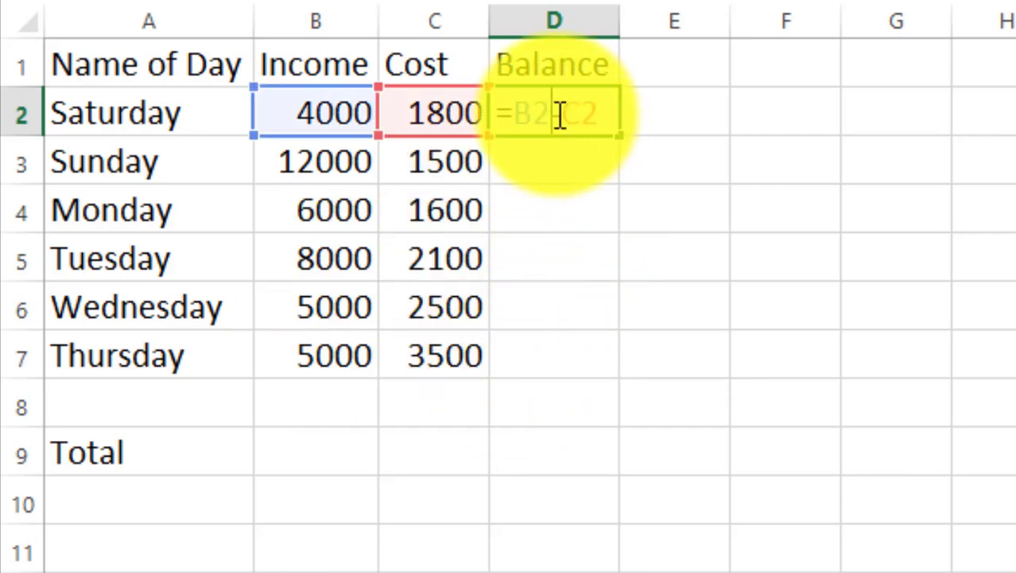
key(Return)
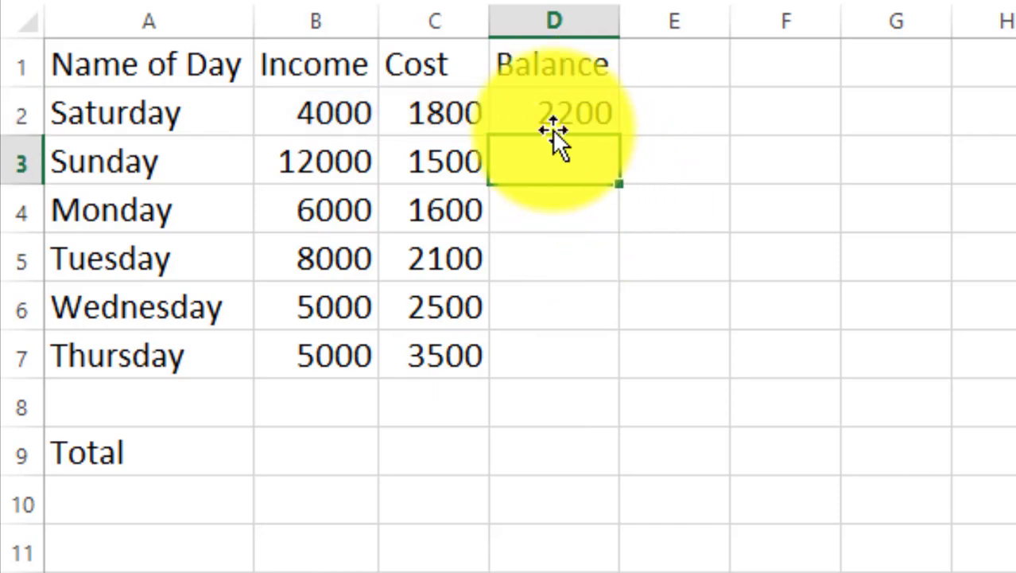
click(566, 119)
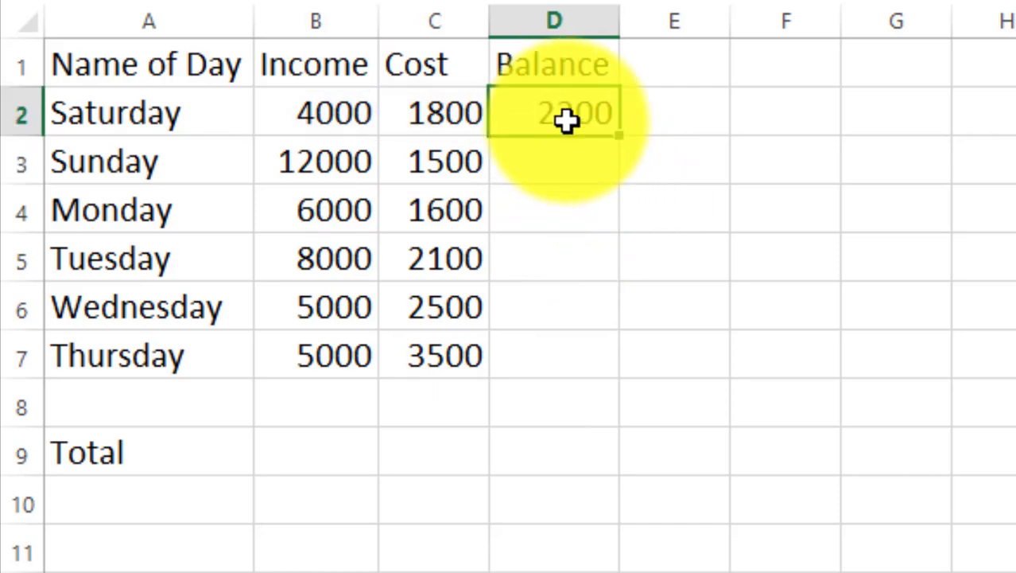
double_click(619, 137)
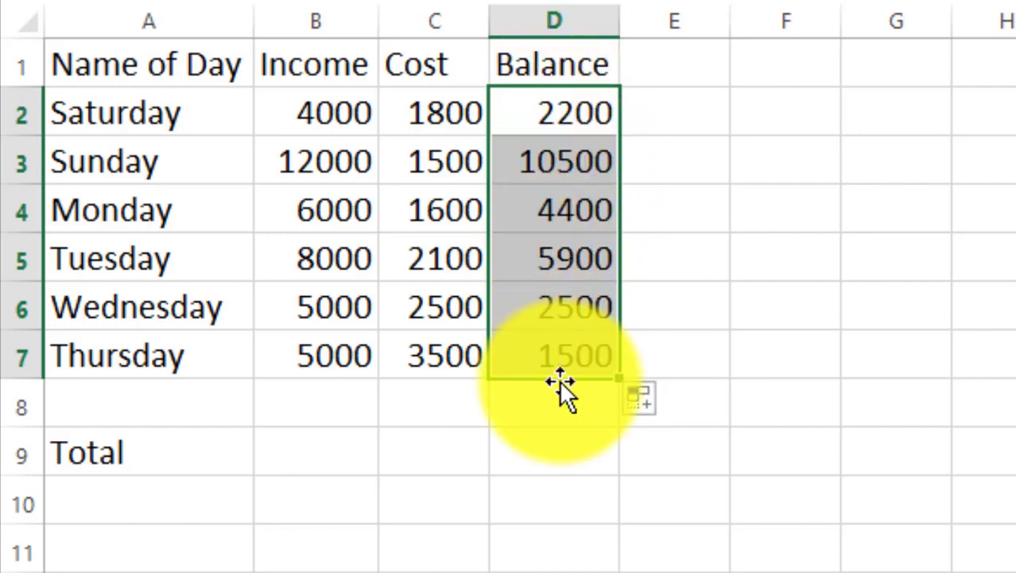
- AutoSum the Income, Cost and Balance columns of B2:D9 into the Total row
click(492, 517)
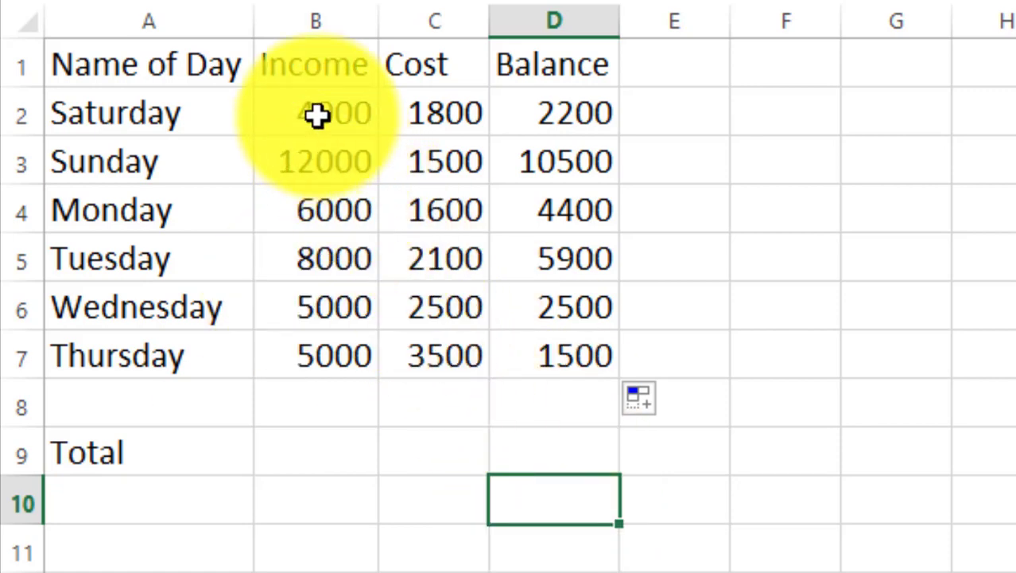
drag(317, 115, 546, 439)
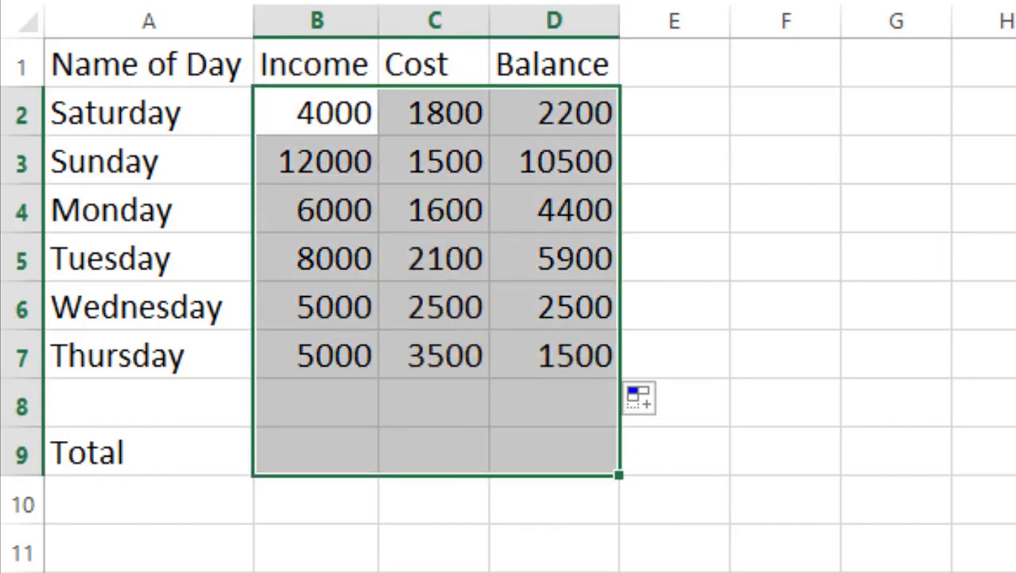
key(alt+equal)
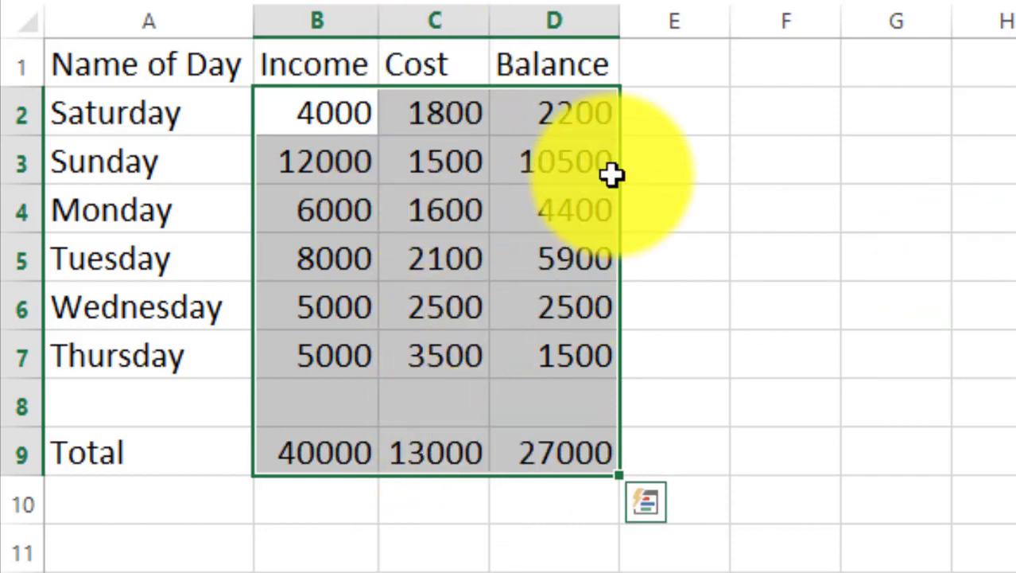
click(686, 413)
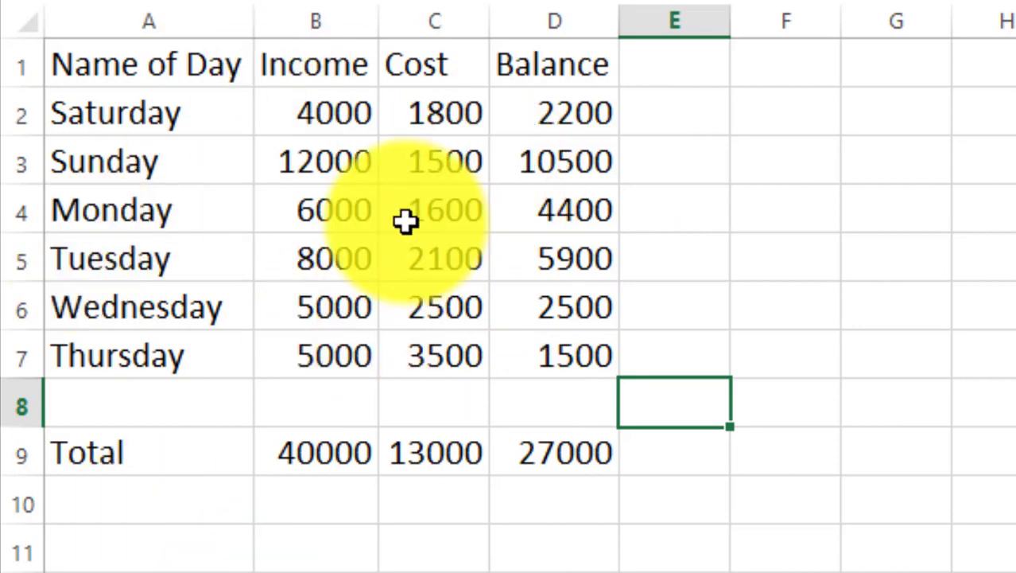
- Switch to the next blank worksheet and enlarge the font size of all its cells
key(ctrl+Page_Down)
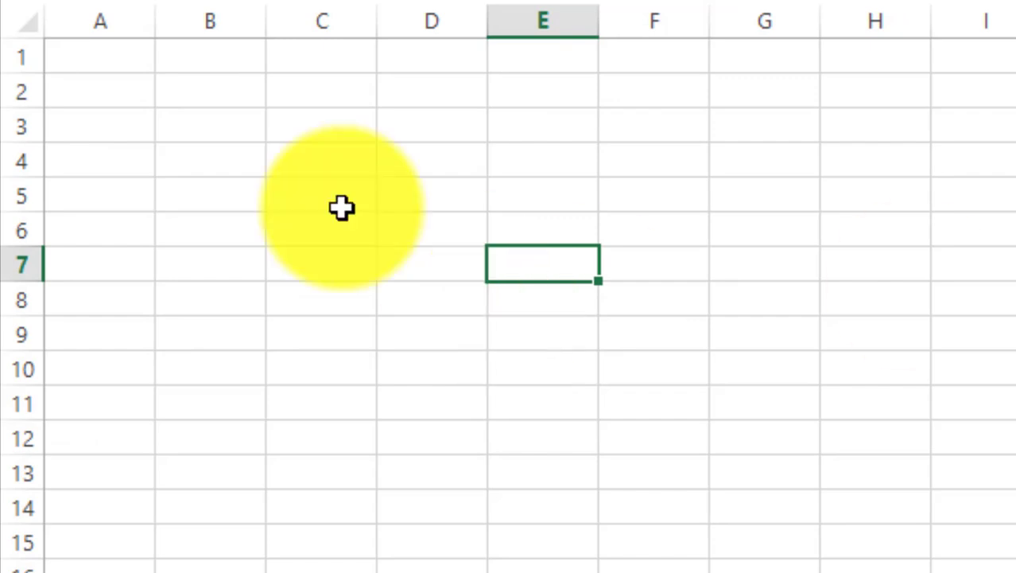
click(104, 65)
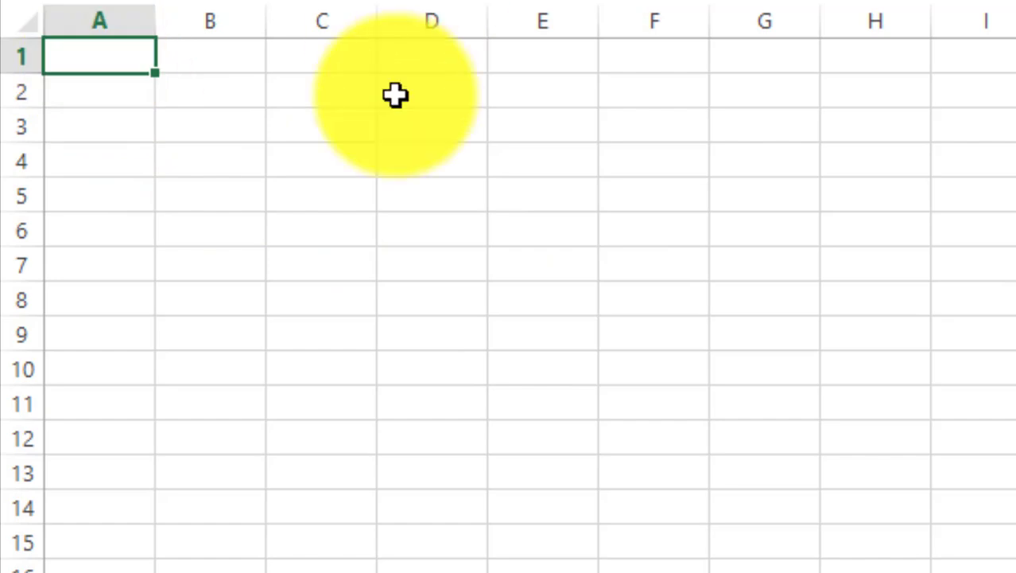
key(ctrl+a)
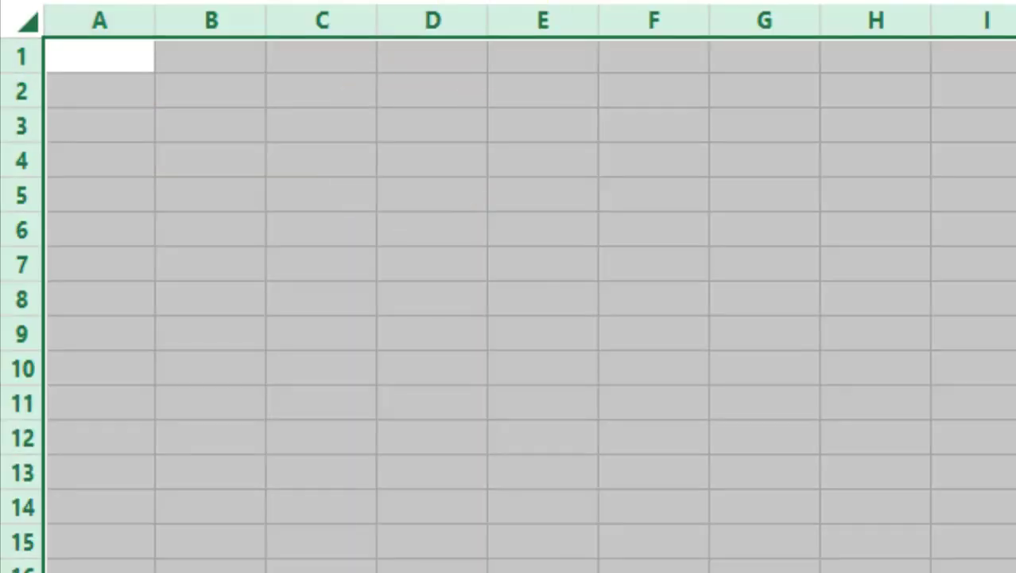
- Enter the heading Name of months in A1 and autofit column A to its text
click(83, 70)
text(Nam)
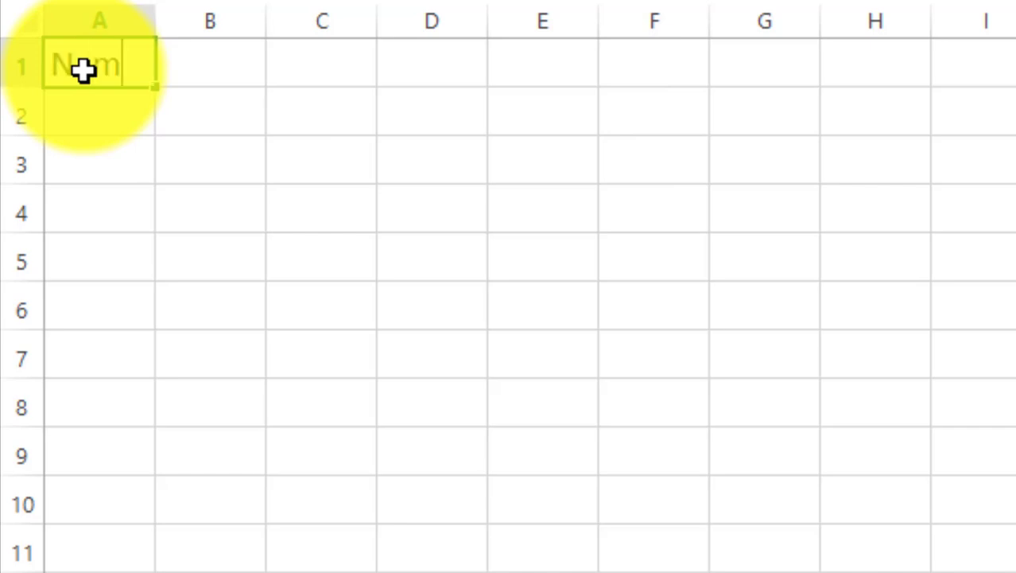
text(e of month)
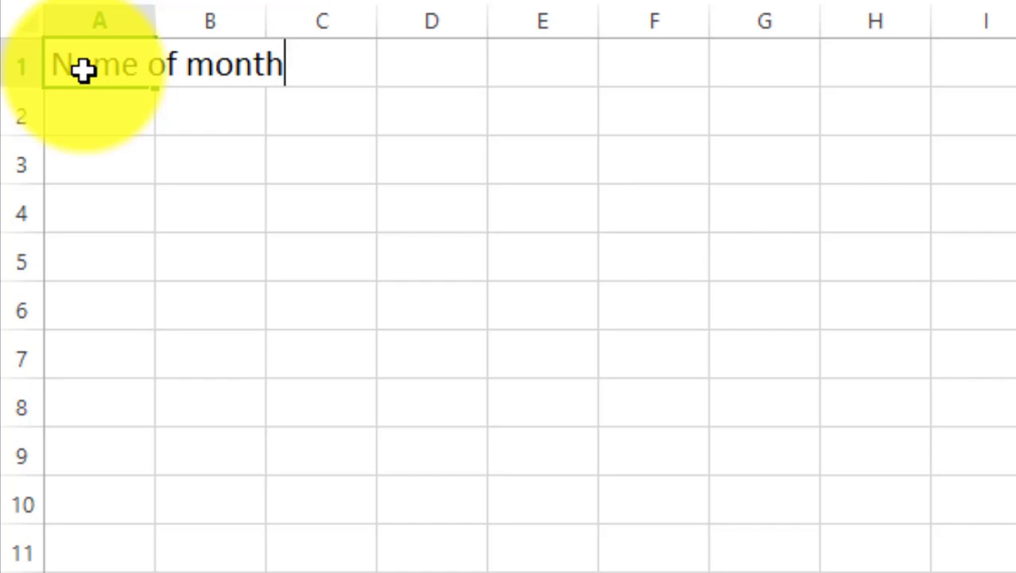
text(s)
click(350, 195)
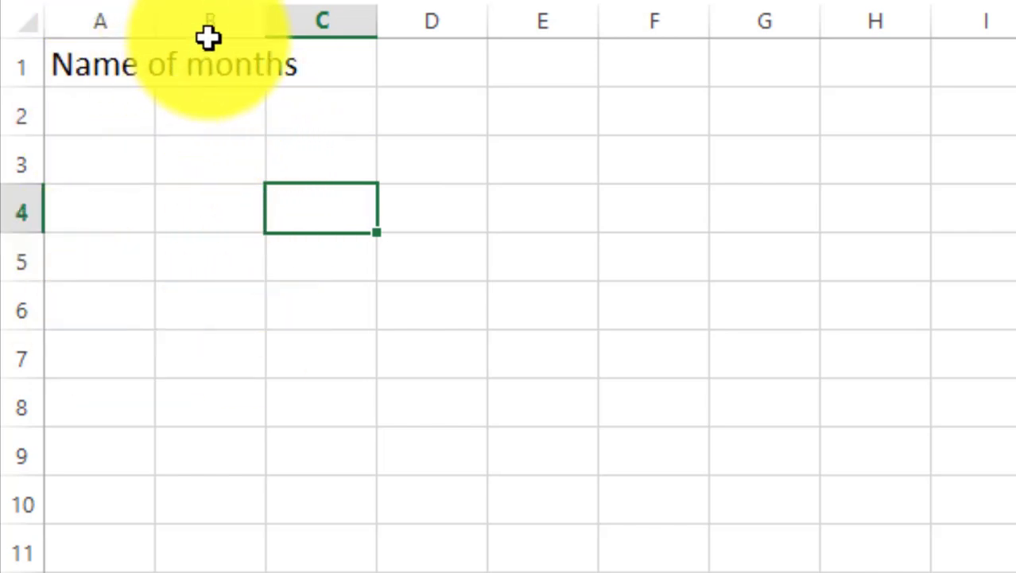
double_click(157, 23)
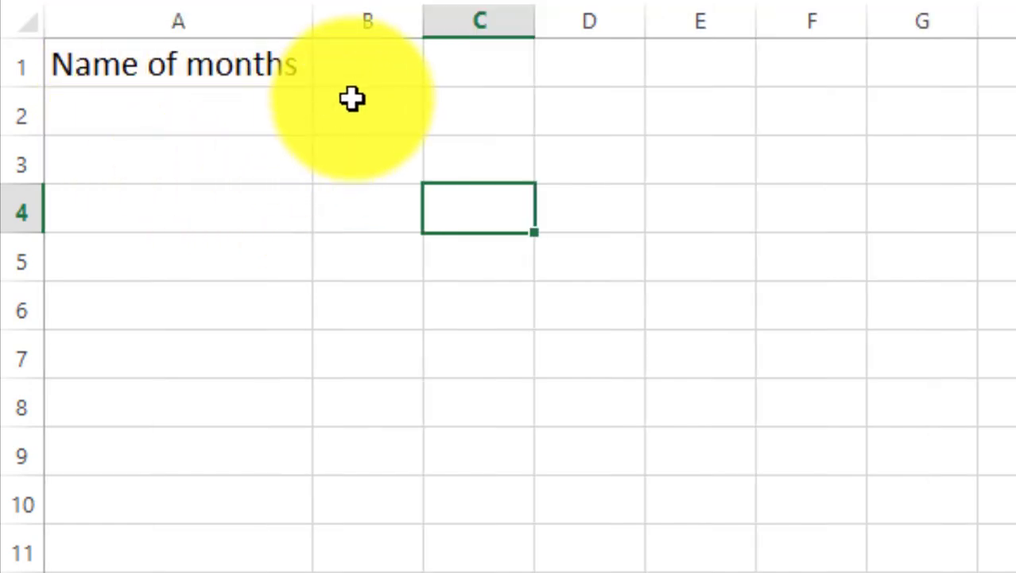
- Enter the heading Income in B1 and autofit column B to its text
click(373, 60)
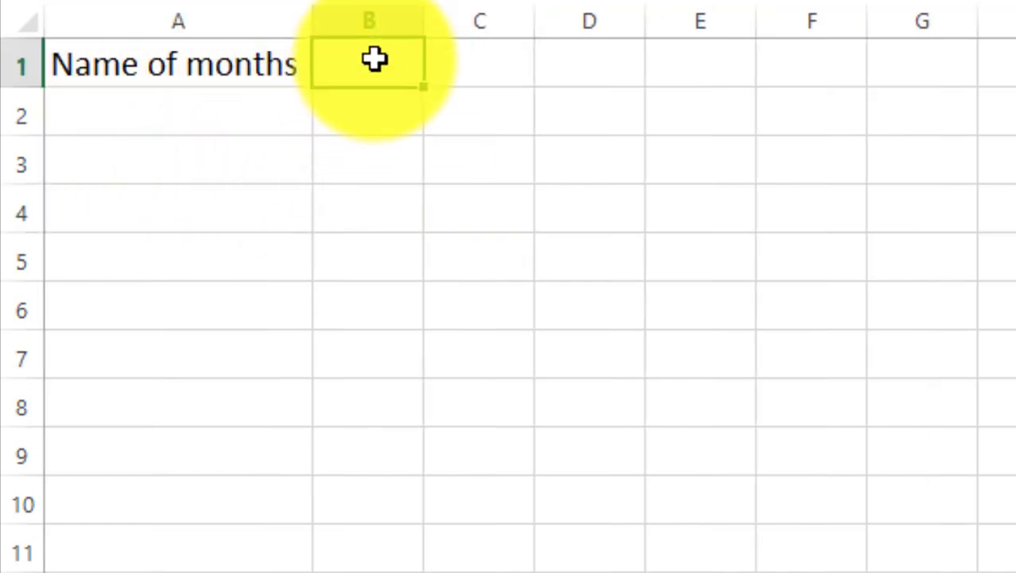
text(Income)
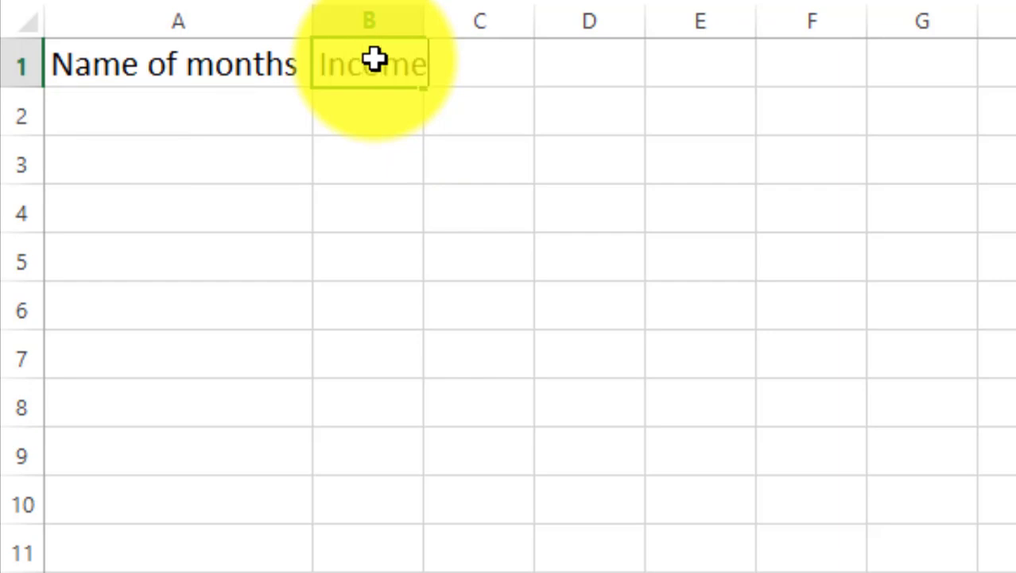
key(Tab)
click(521, 192)
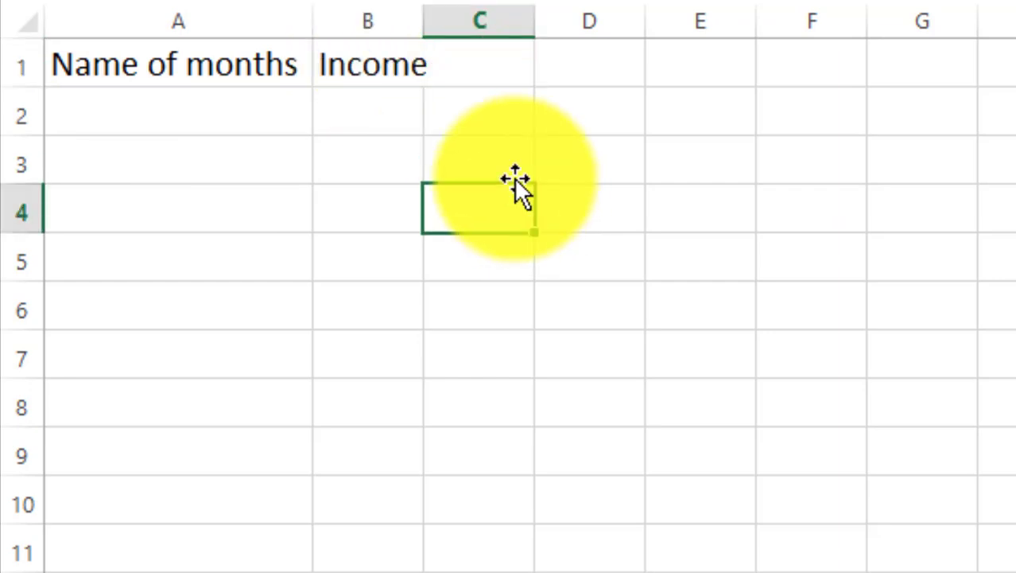
double_click(422, 21)
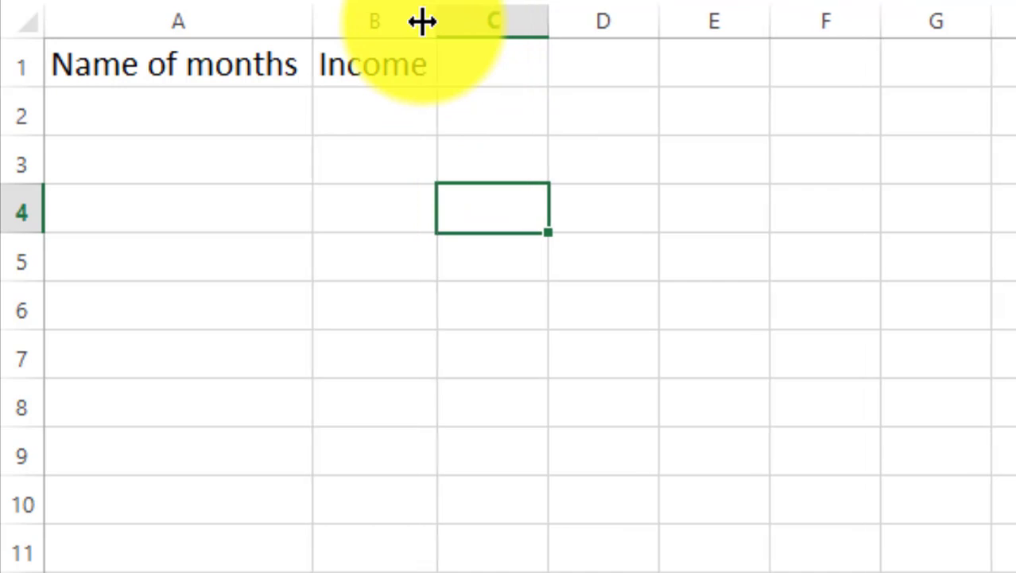
- Enter the headings Cost in C1 and Balance in D1
click(502, 69)
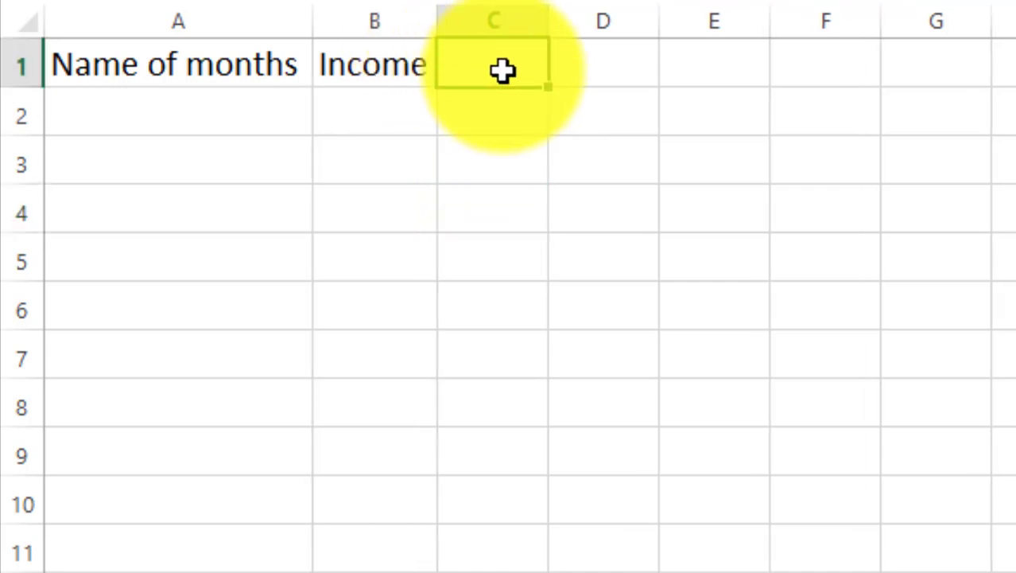
text(Cost)
key(Tab)
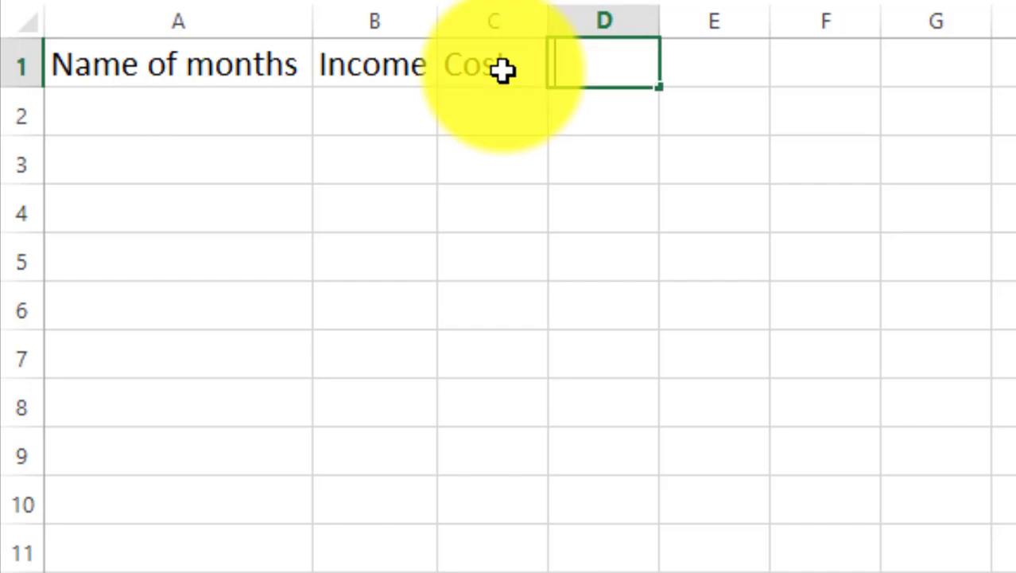
text(Balance)
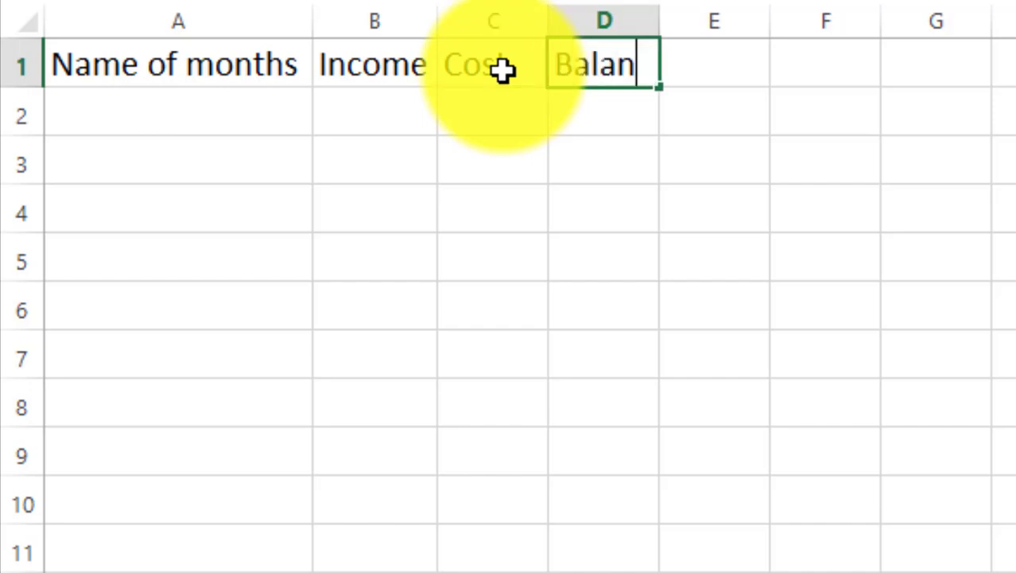
- Enter January in A2 and February in A3, and fill the month series down through December in A13
click(229, 121)
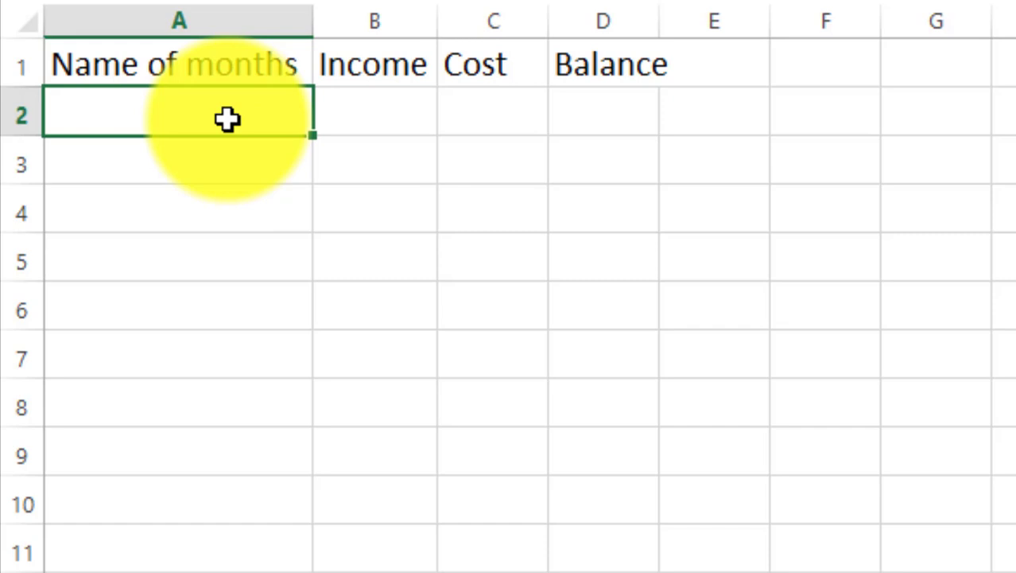
text(Jan)
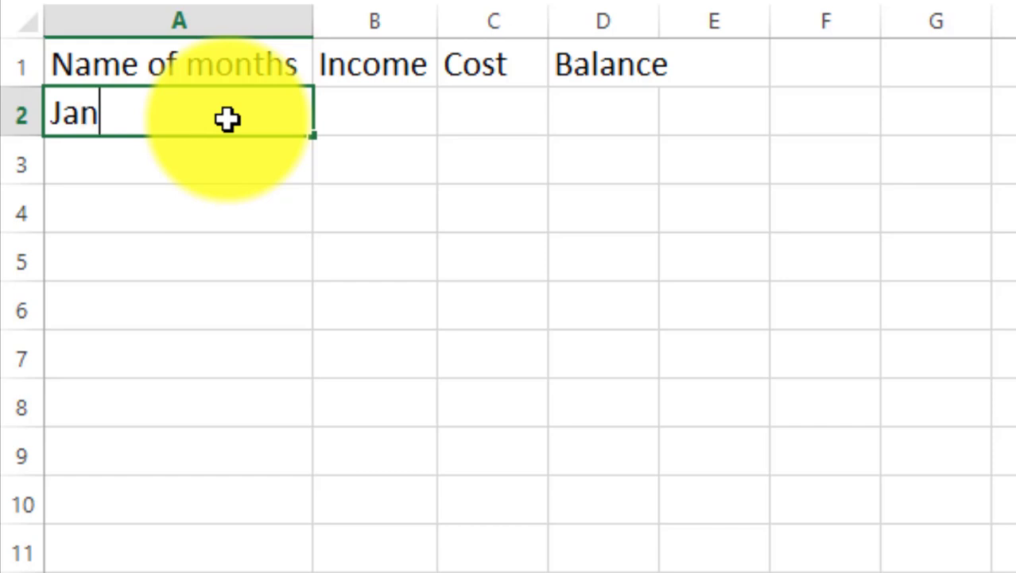
text(uary)
key(Return)
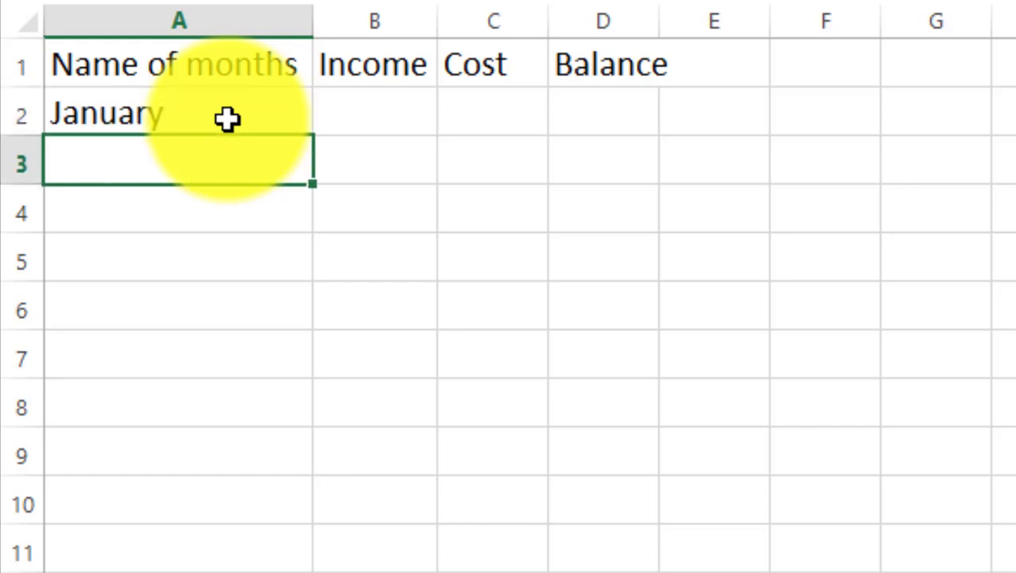
text(February)
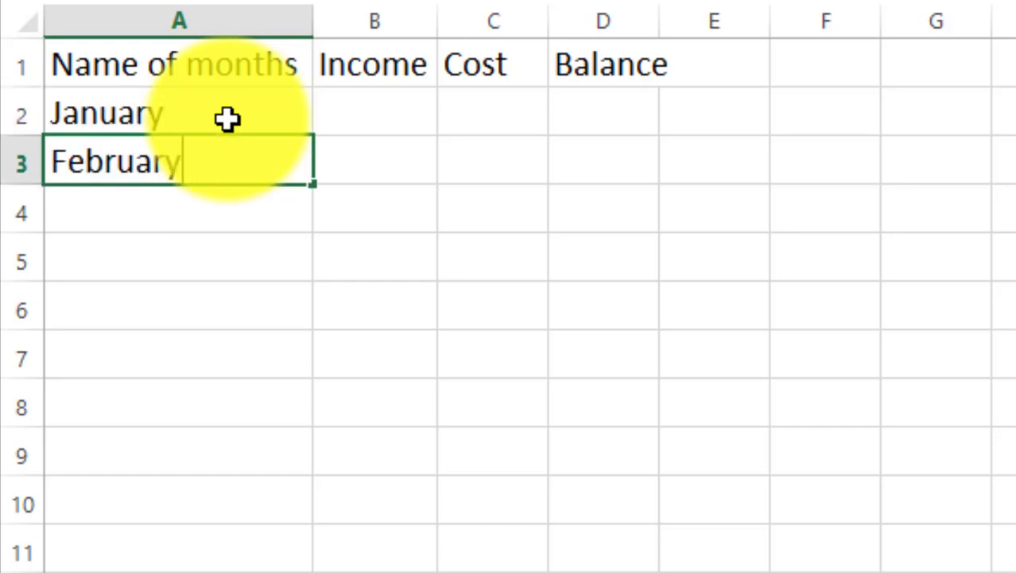
click(181, 333)
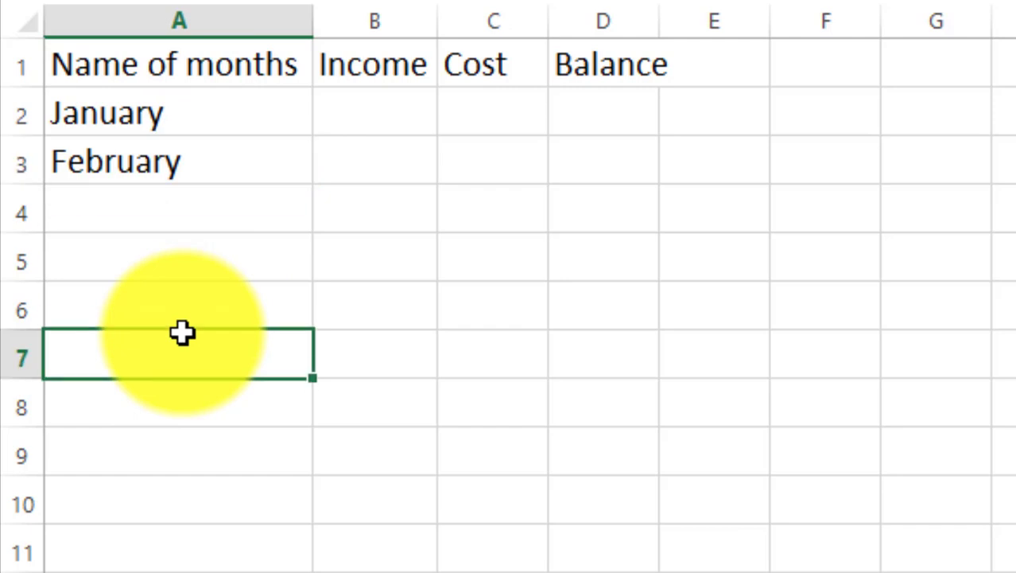
drag(158, 112, 164, 159)
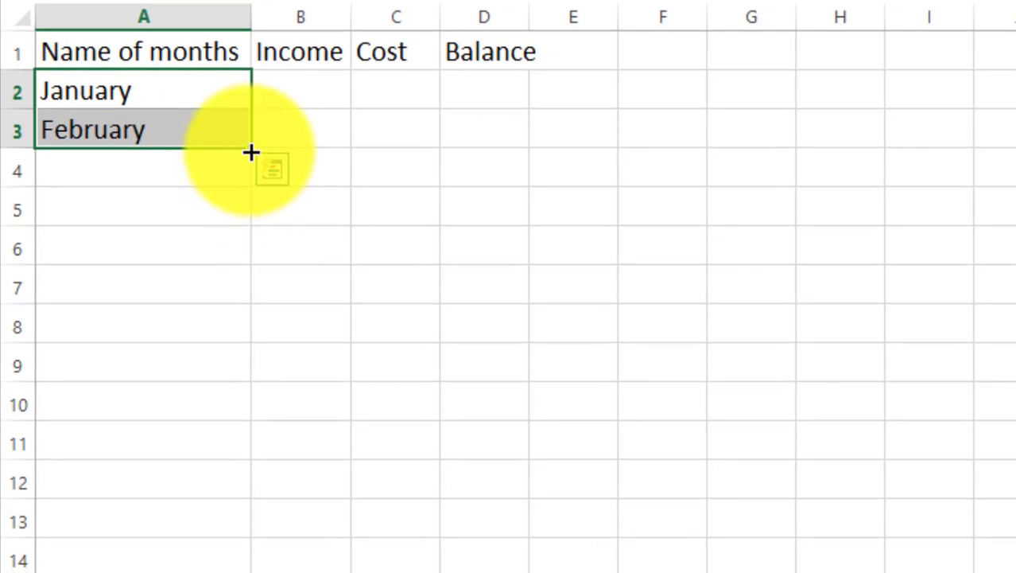
drag(252, 151, 204, 530)
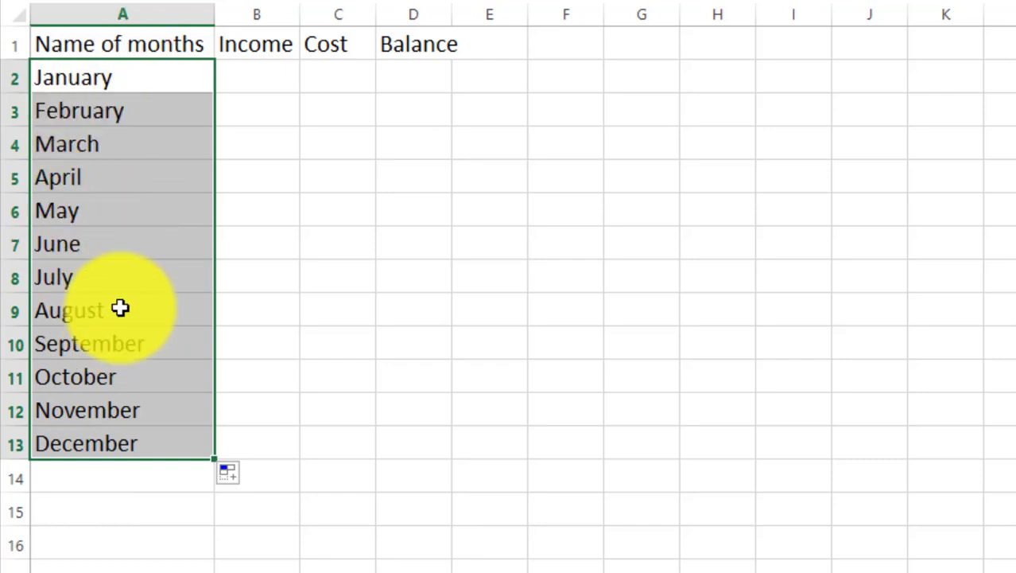
- Enter the January to April incomes in B2:B5 as 12000, 15000, 21000 and 11000
click(266, 73)
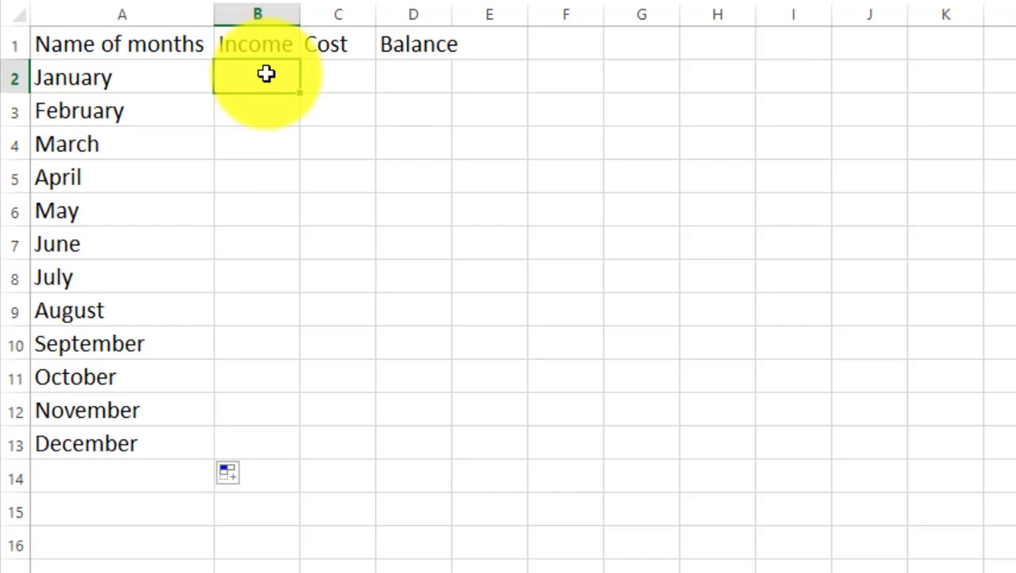
text(120000)
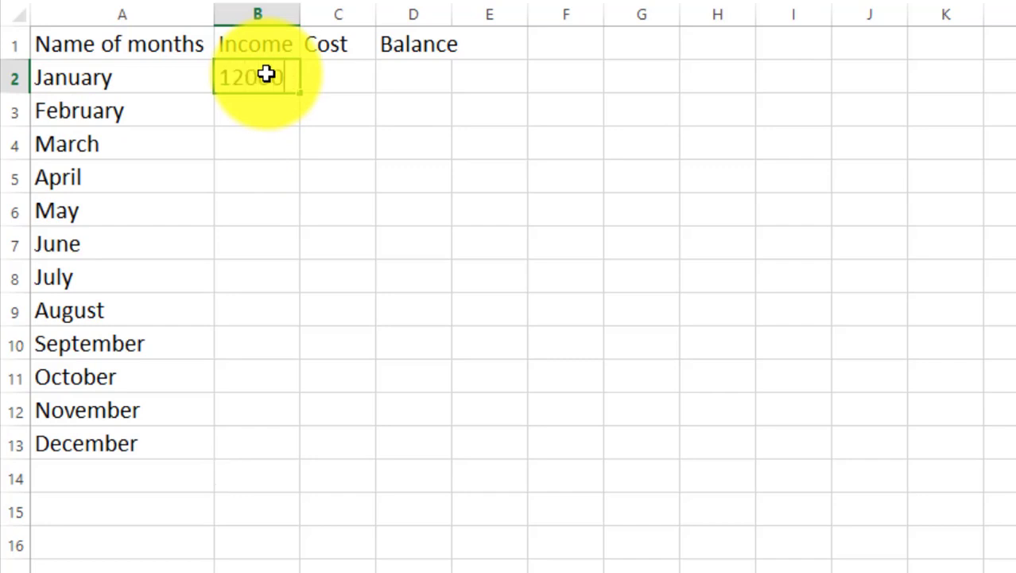
key(Return)
text(15000)
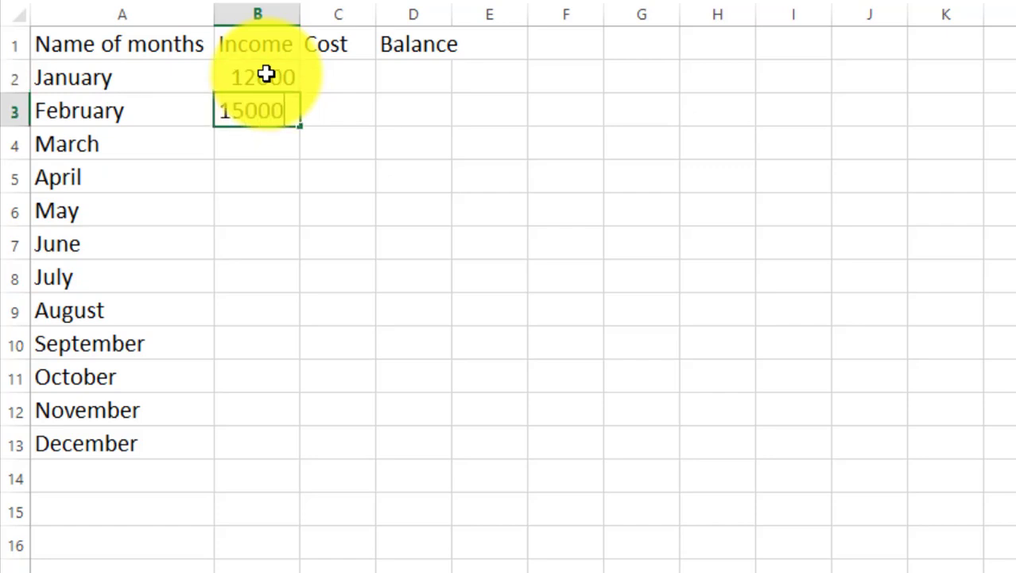
key(ctrl+Return)
key(Return)
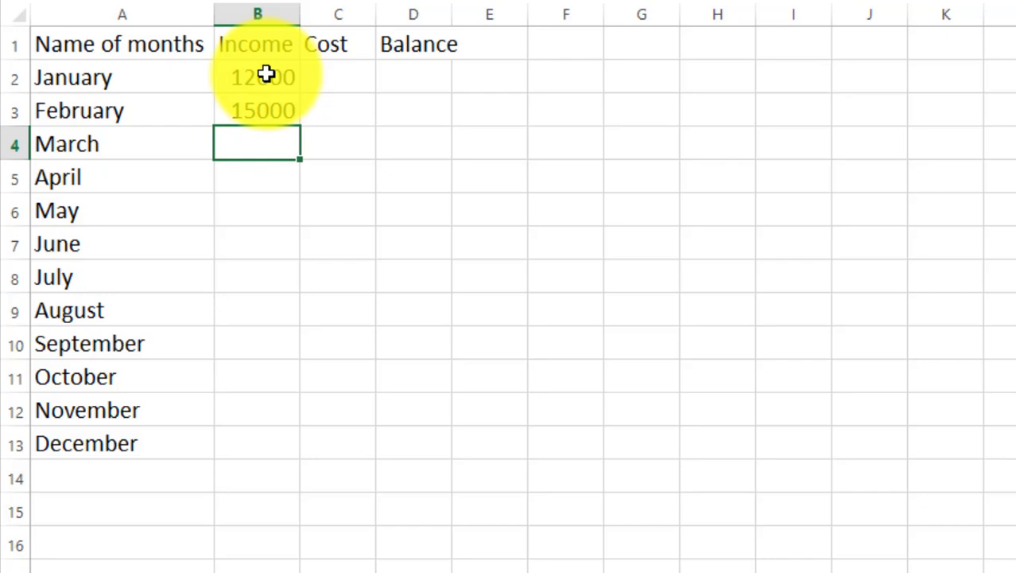
text(21000)
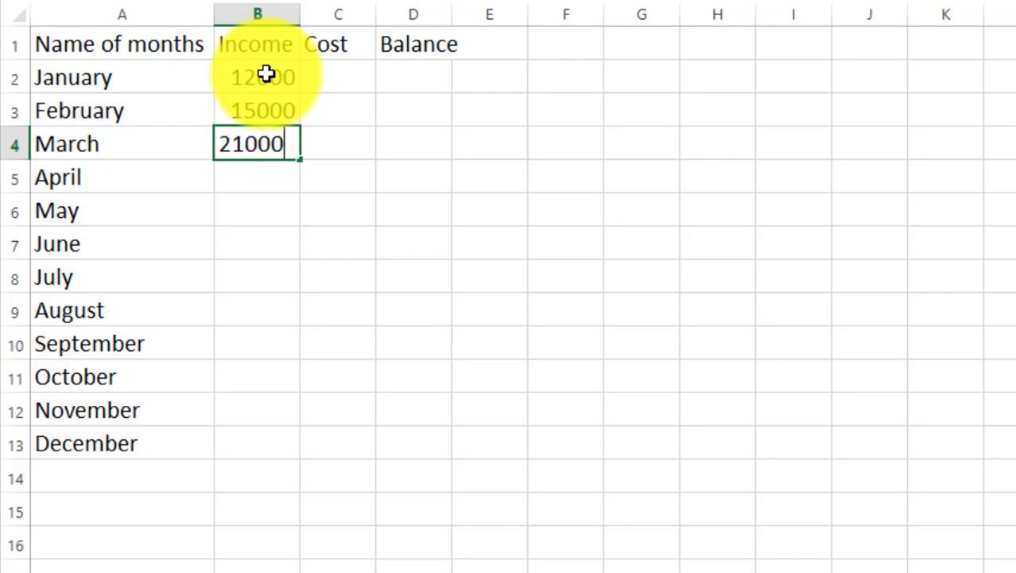
key(Return)
text(11000)
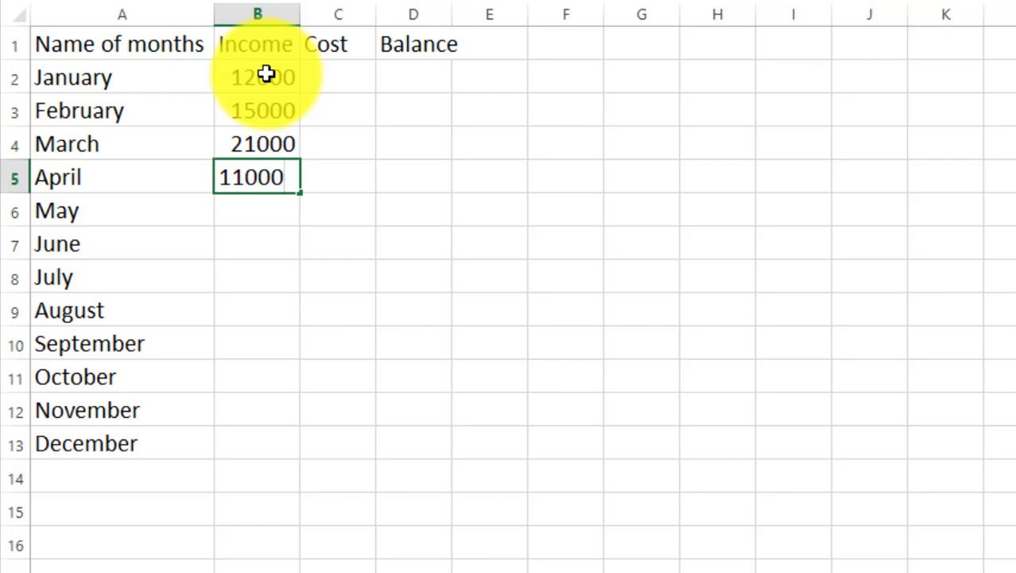
key(Return)
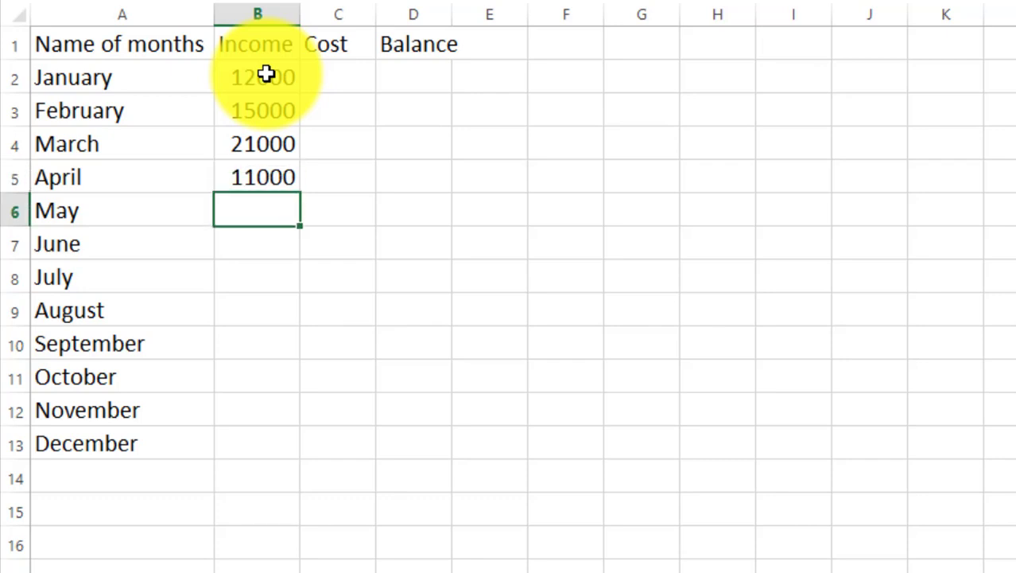
- Enter the May to August incomes in B6:B9 as 12000, 17000, 25000 and 17000
text(12000)
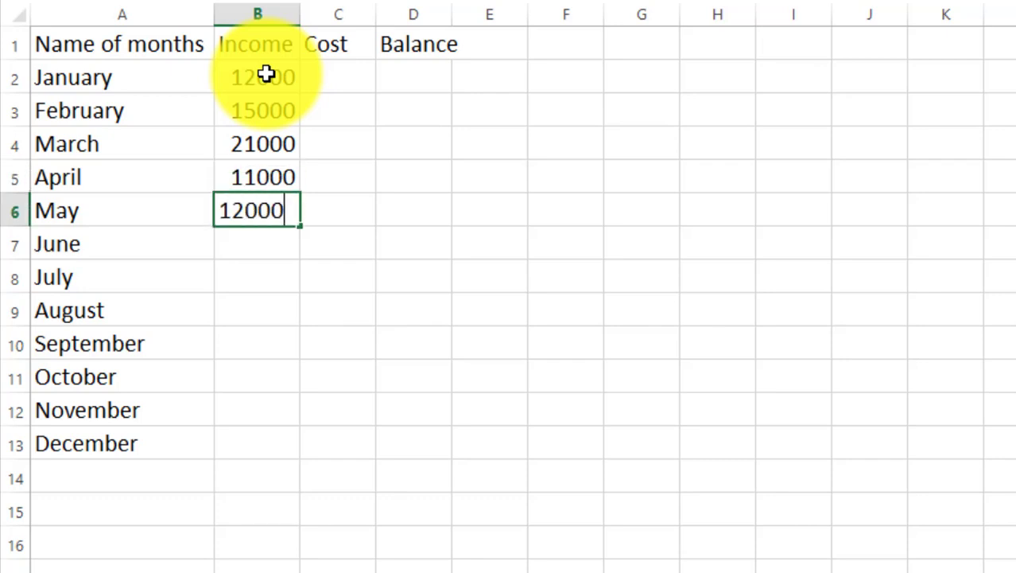
key(Return)
text(17000)
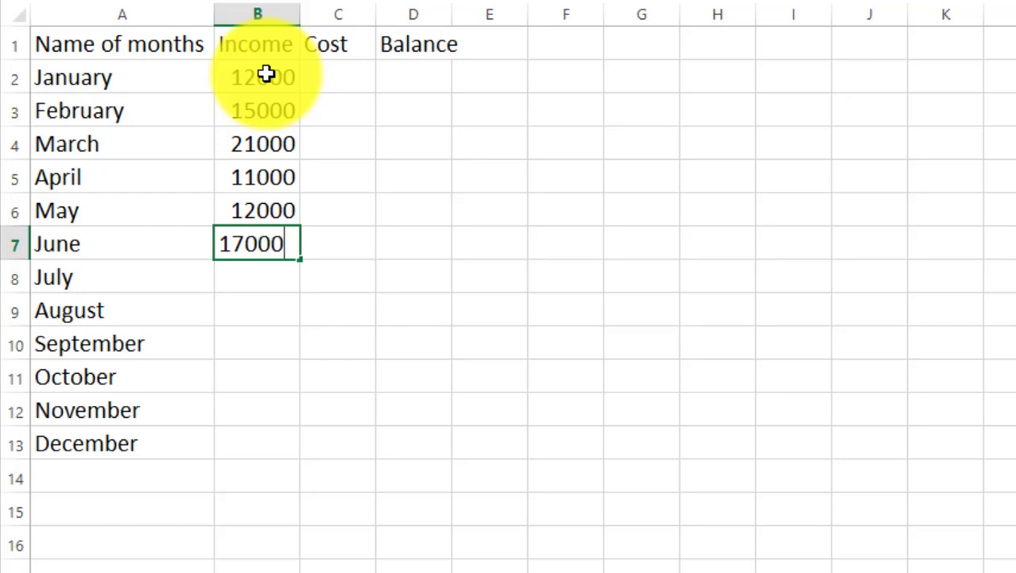
key(Return)
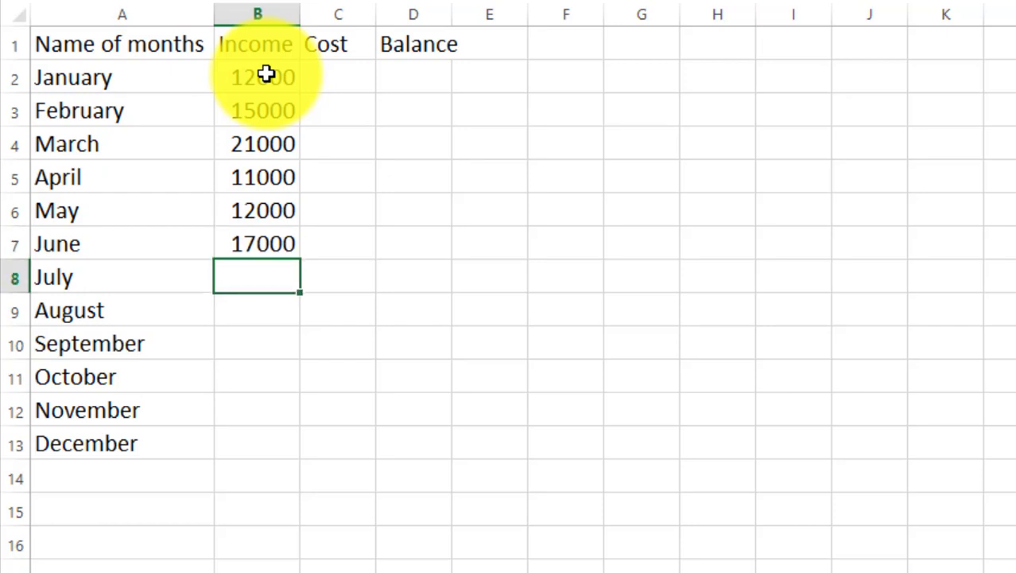
text(25000)
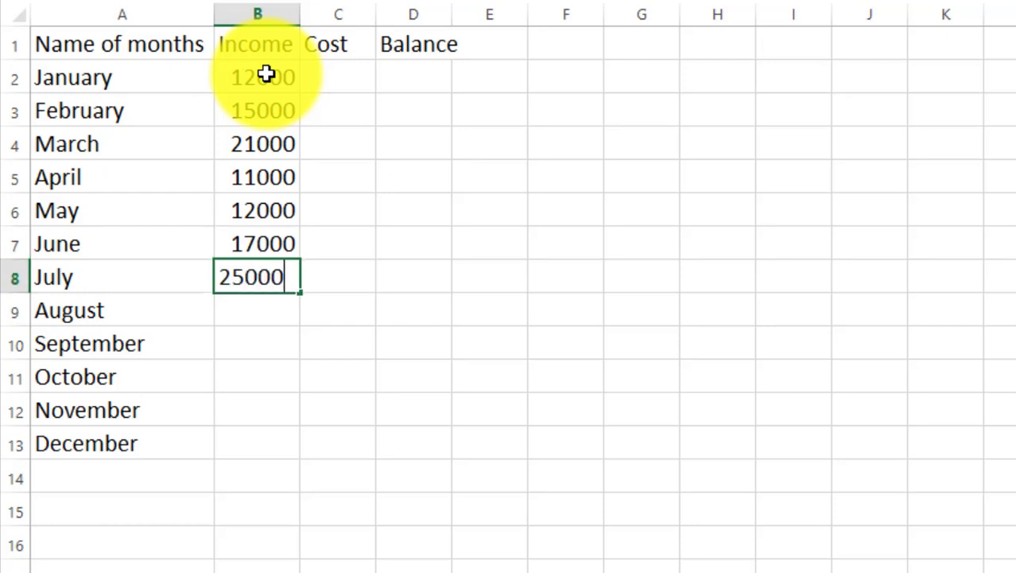
key(Return)
text(1)
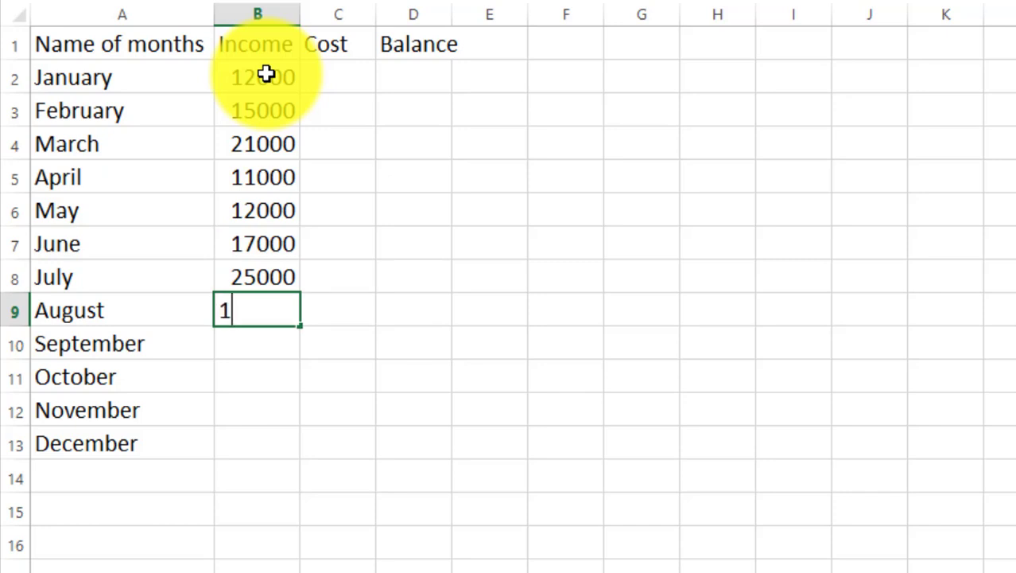
text(7000)
key(Return)
- Enter the September to December incomes in B10:B13 as 13000, 12000, 16000 and 14000
text(13000)
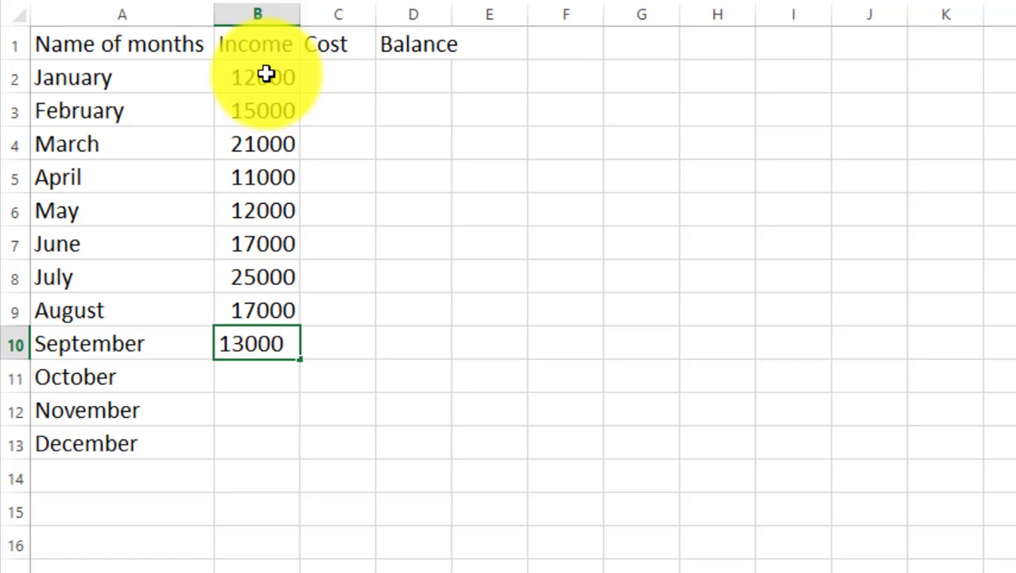
key(Return)
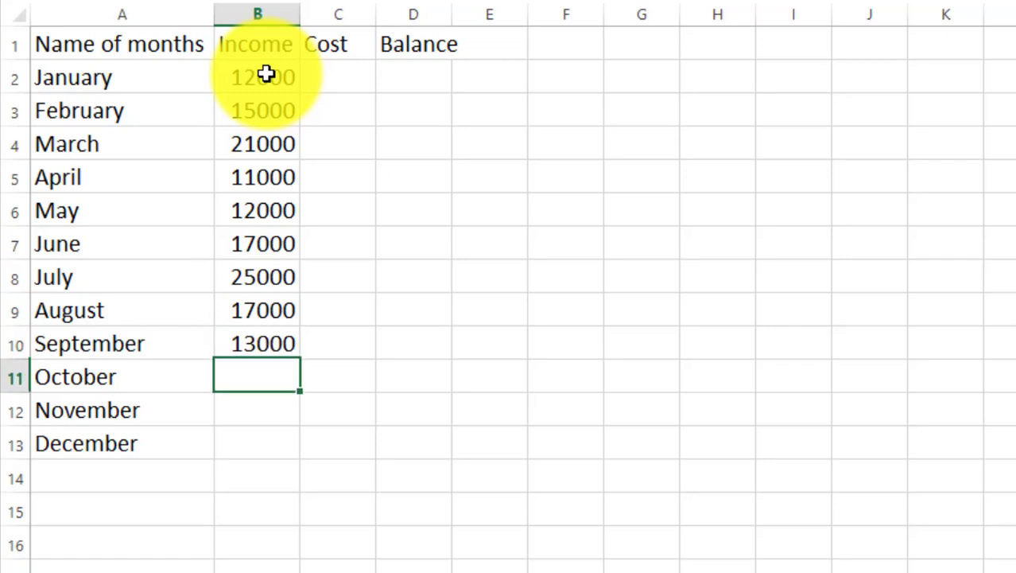
text(12000)
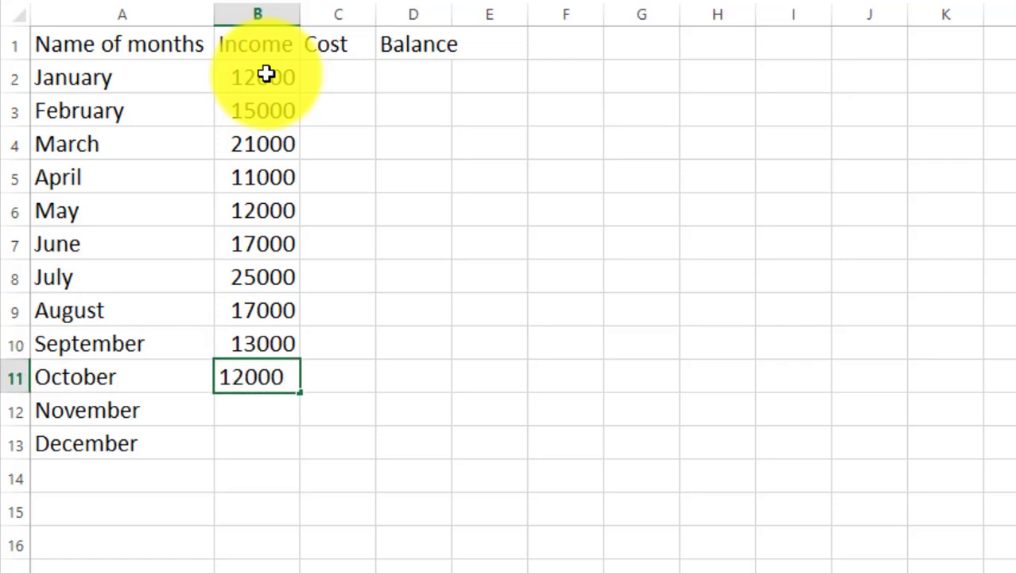
key(Return)
text(16000)
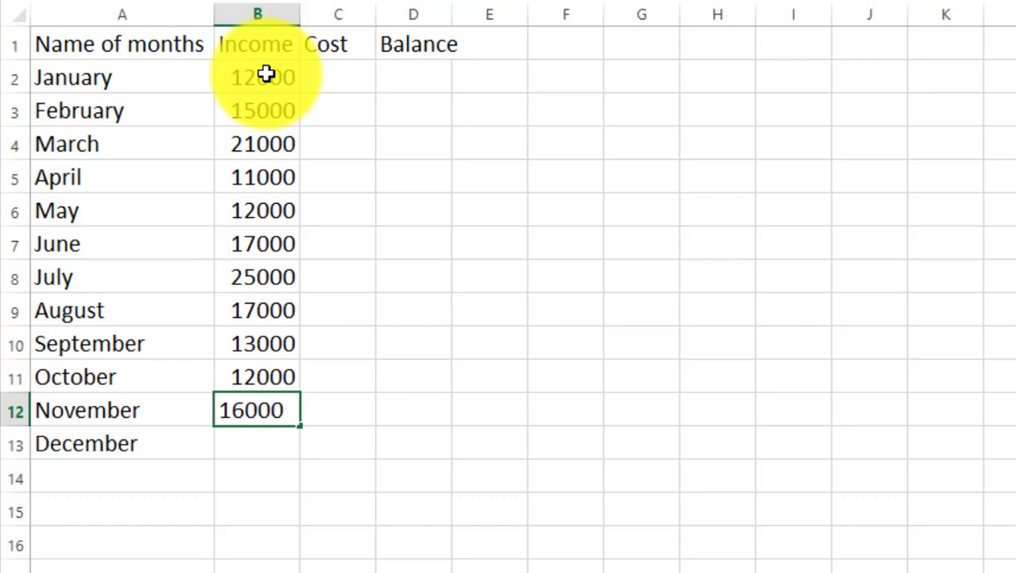
key(Return)
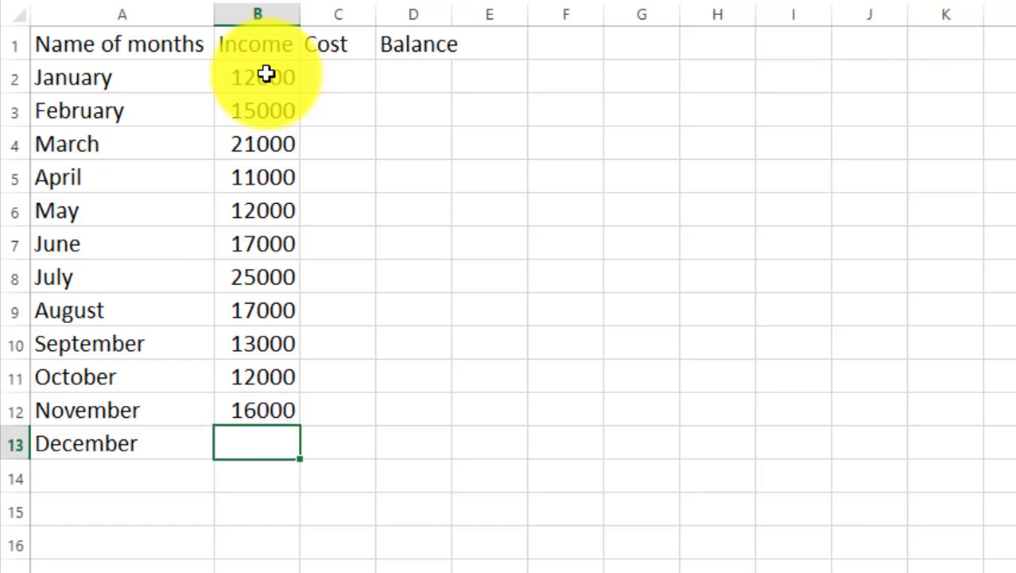
text(14000)
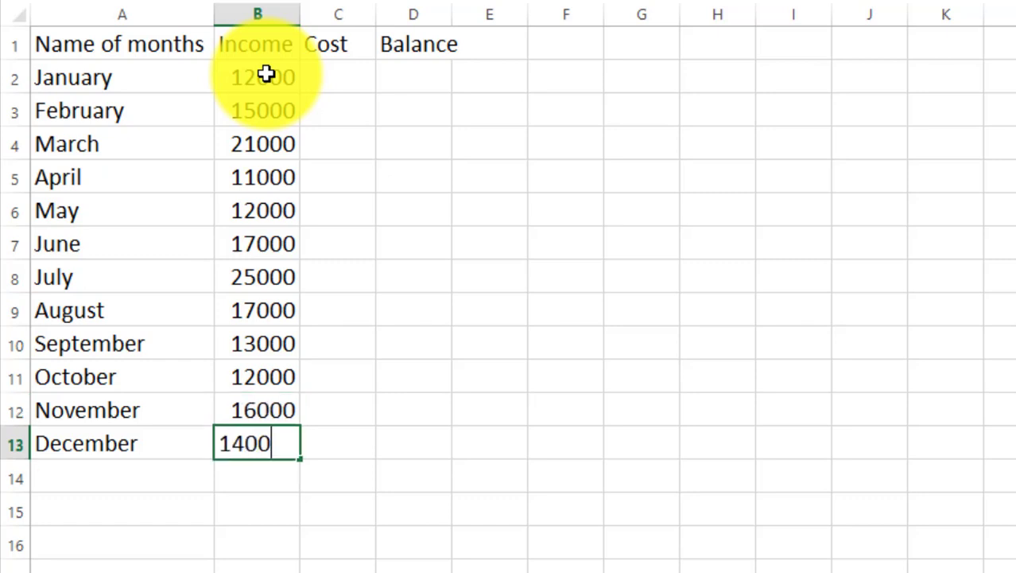
- Enter the January to April costs in C2:C5 as 4000, 3900, 20000 and 8000
click(345, 80)
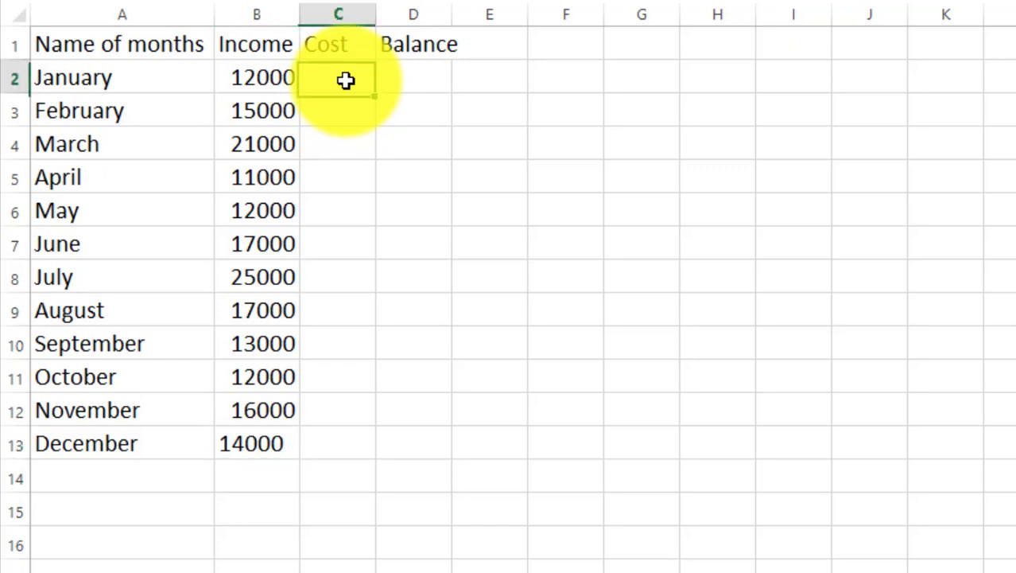
text(4000)
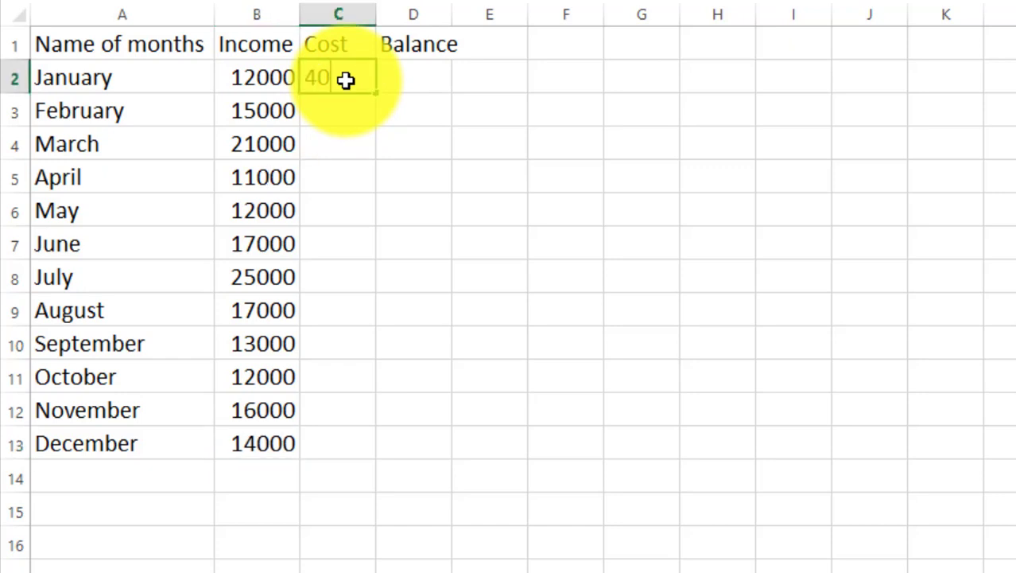
key(Return)
text(3)
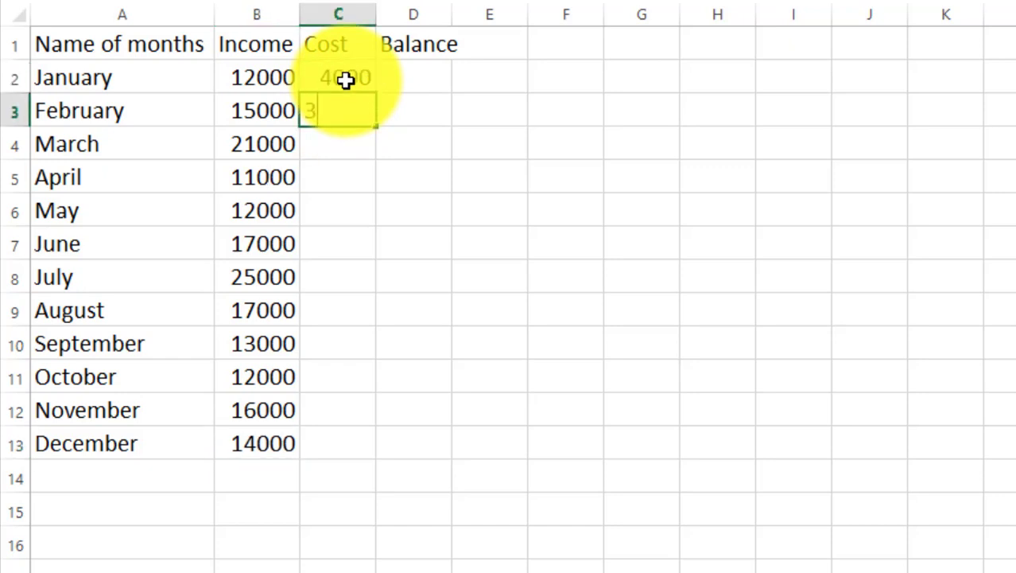
text(900)
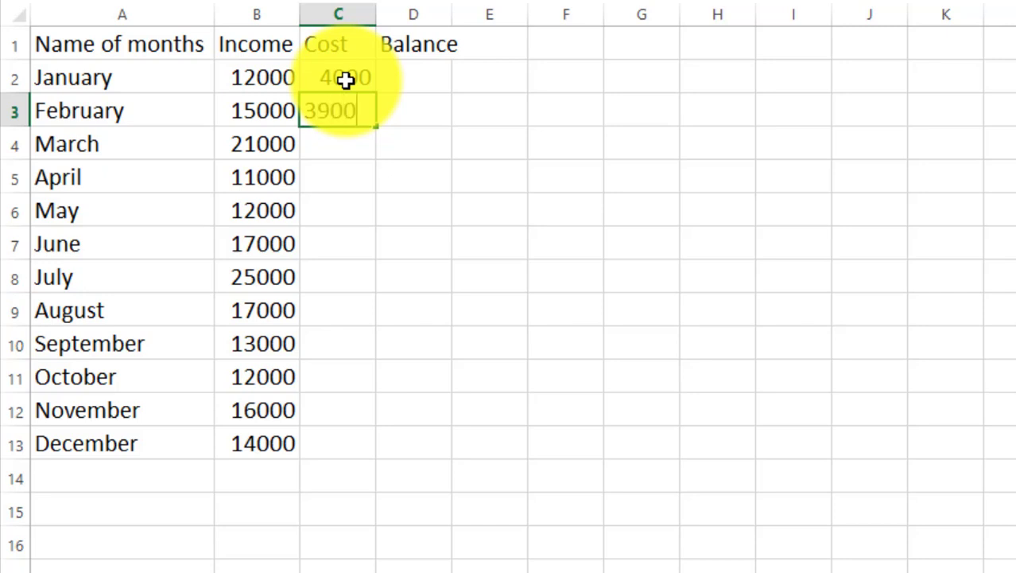
key(Return)
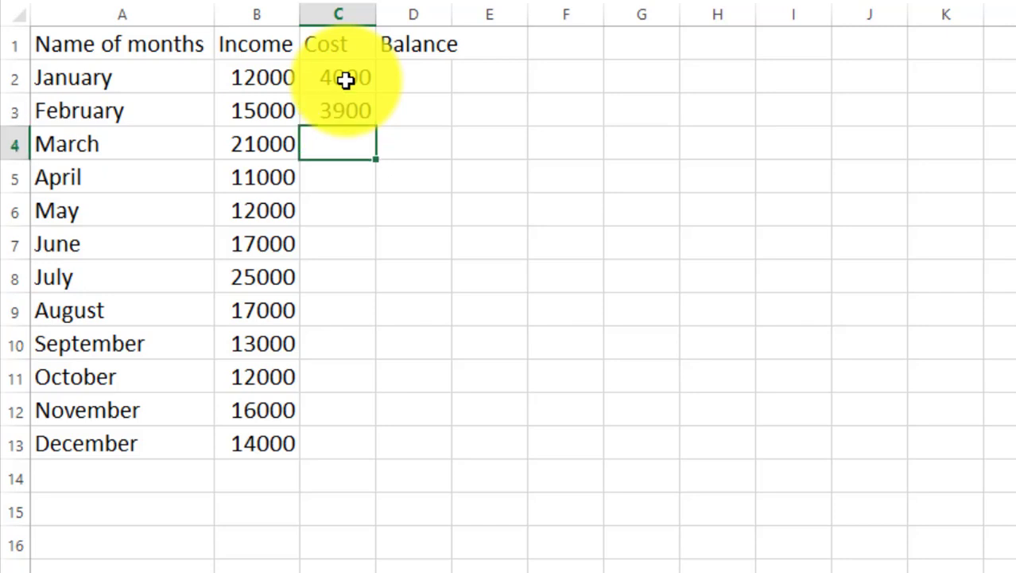
text(20000)
key(Return)
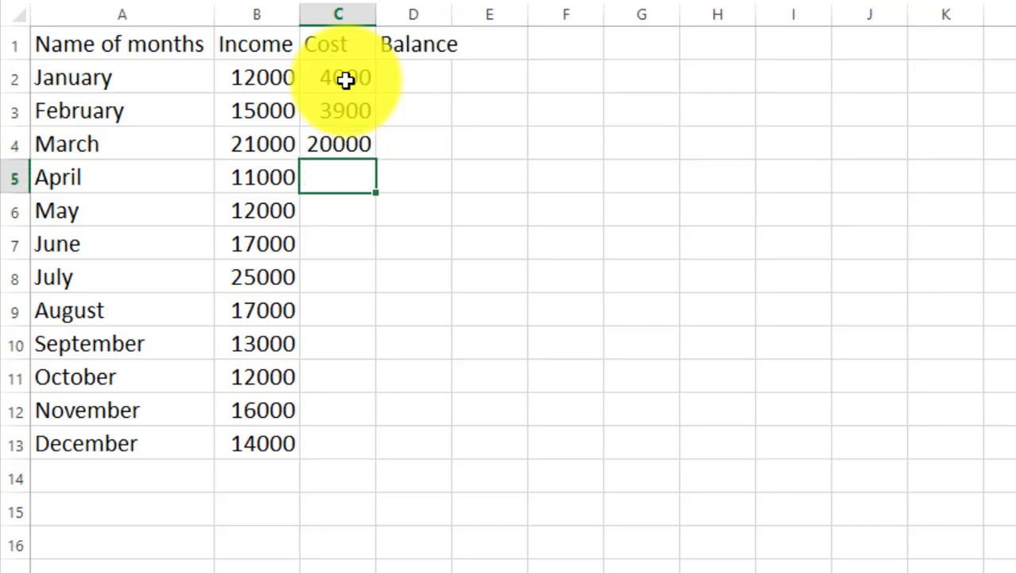
text(8000)
key(Return)
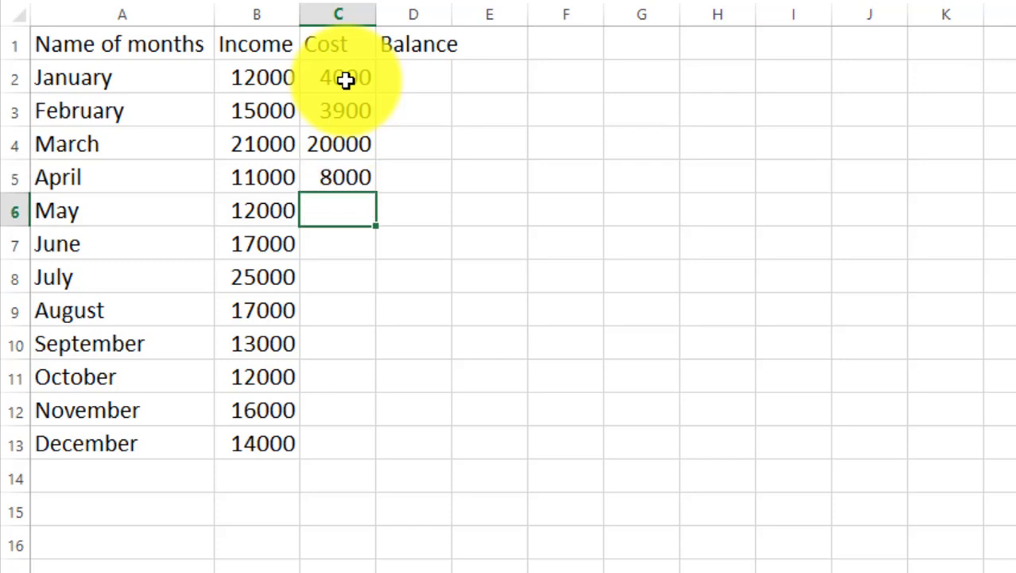
- Enter the May to August costs in C6:C9 as 11000, 13000, 12000 and 14000
text(11000)
key(Return)
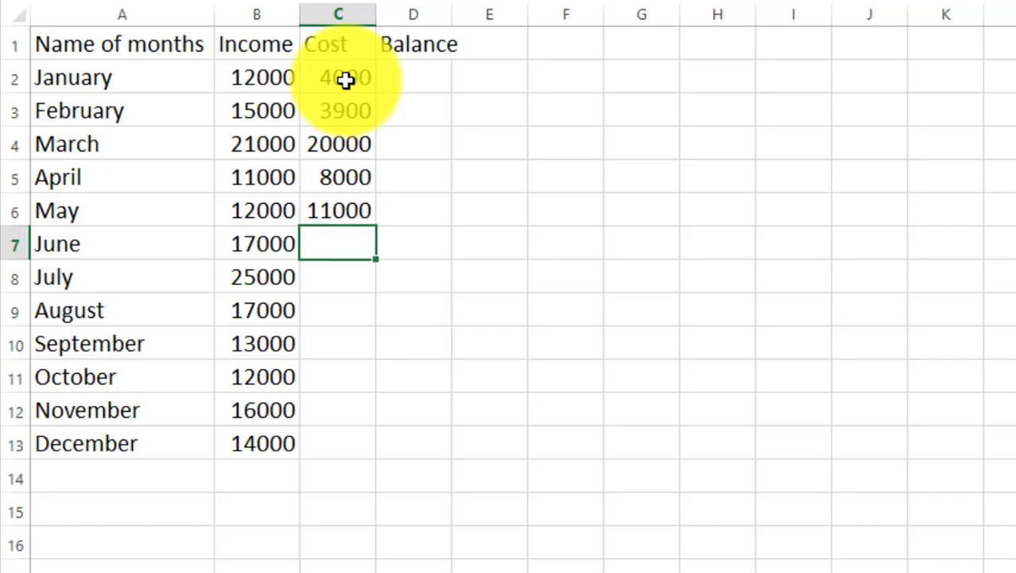
text(13000)
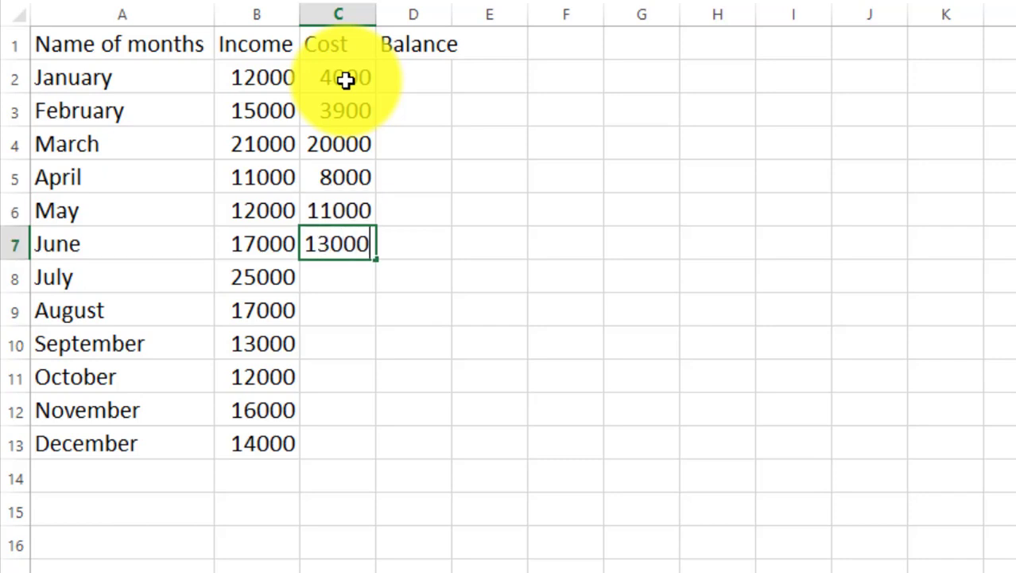
key(Return)
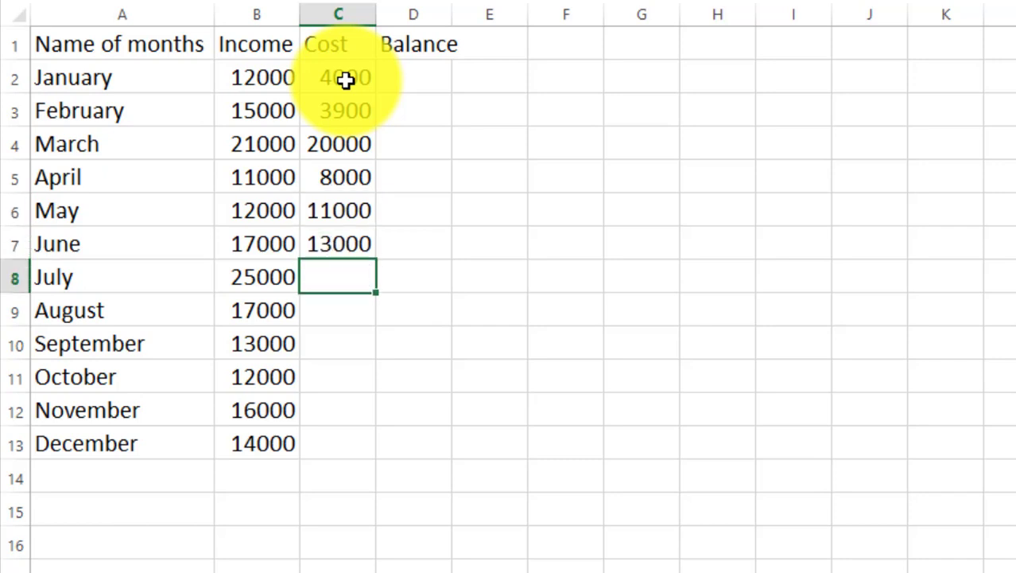
text(12000)
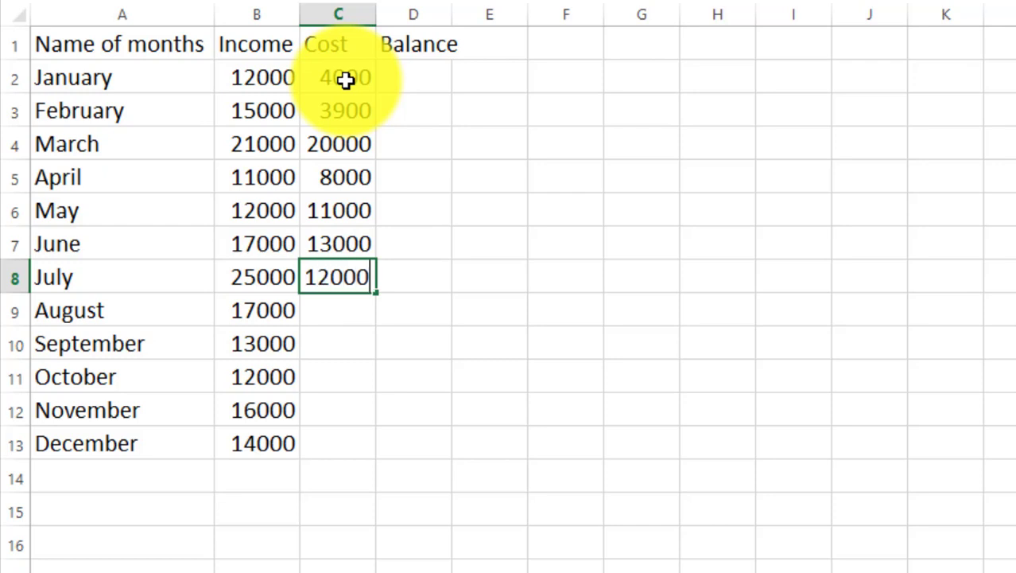
key(Return)
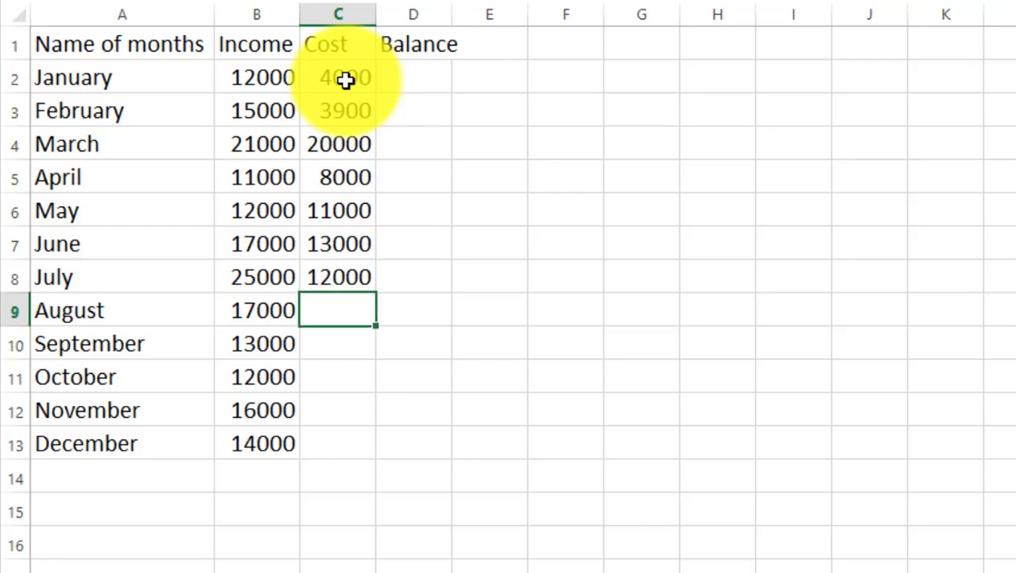
text(14000)
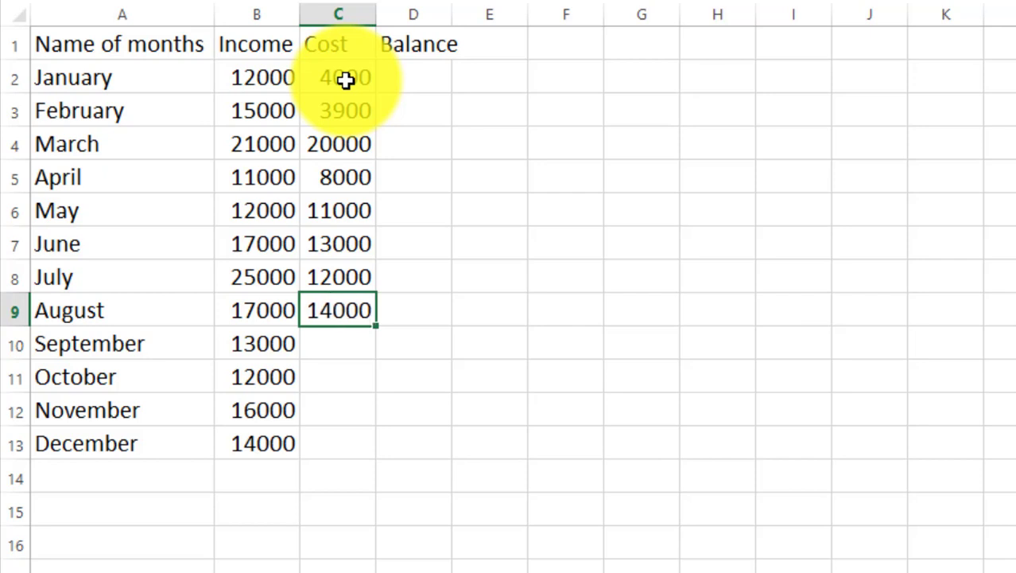
key(Return)
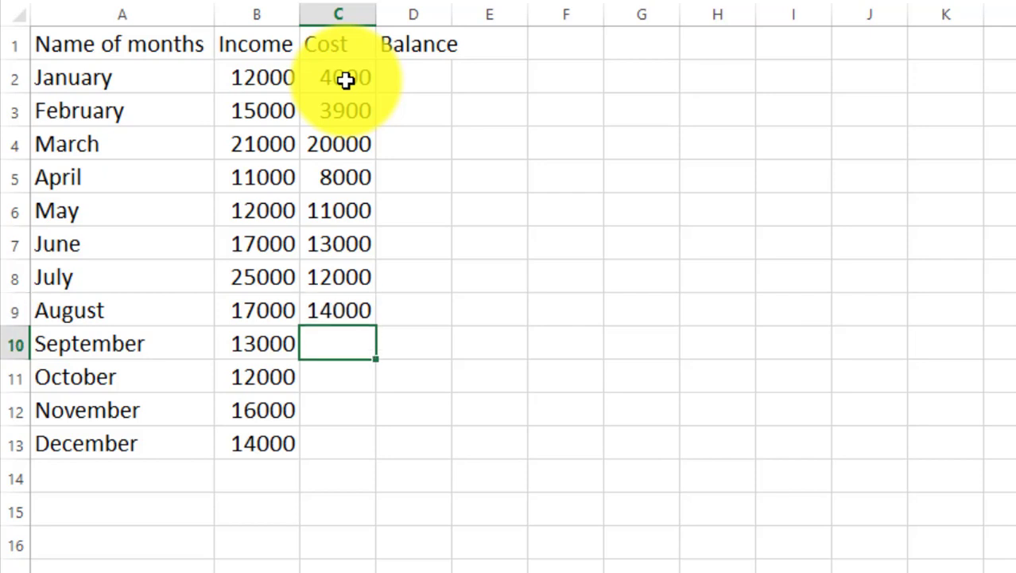
- Enter the September to December costs in C10:C13 as 10000, 8000, 13000 and 13500
text(10000)
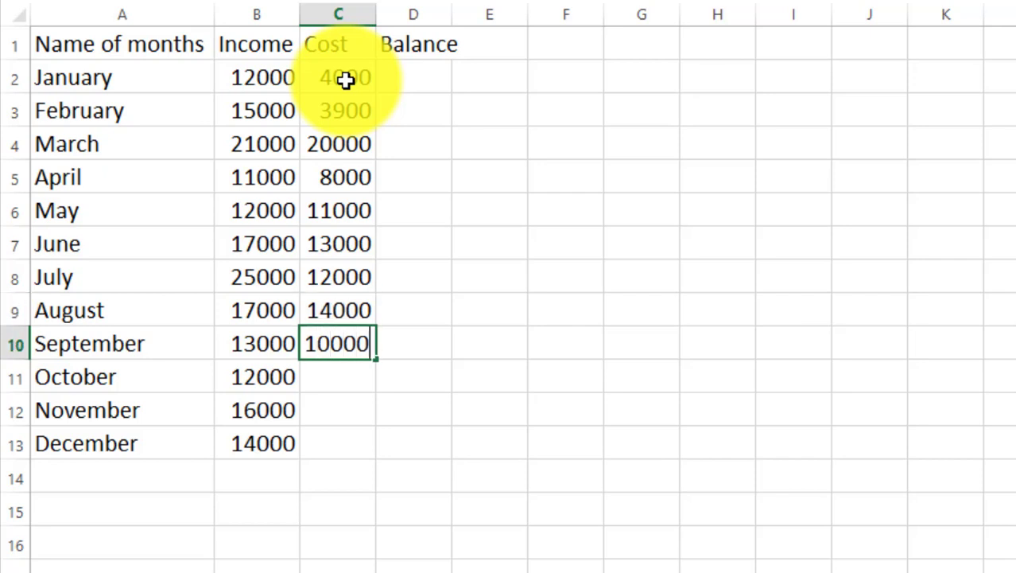
key(Return)
text(8000)
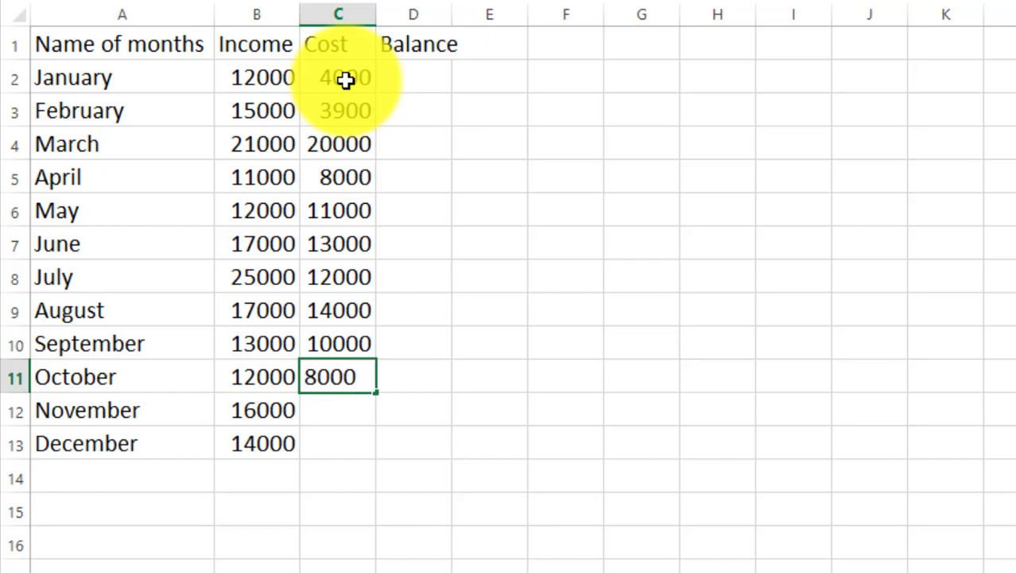
key(Return)
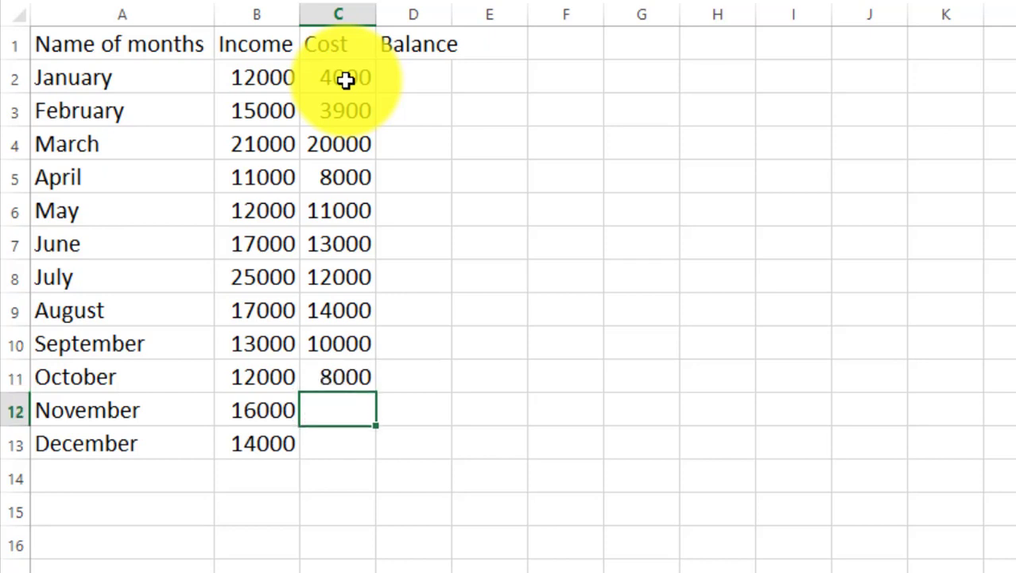
text(13000)
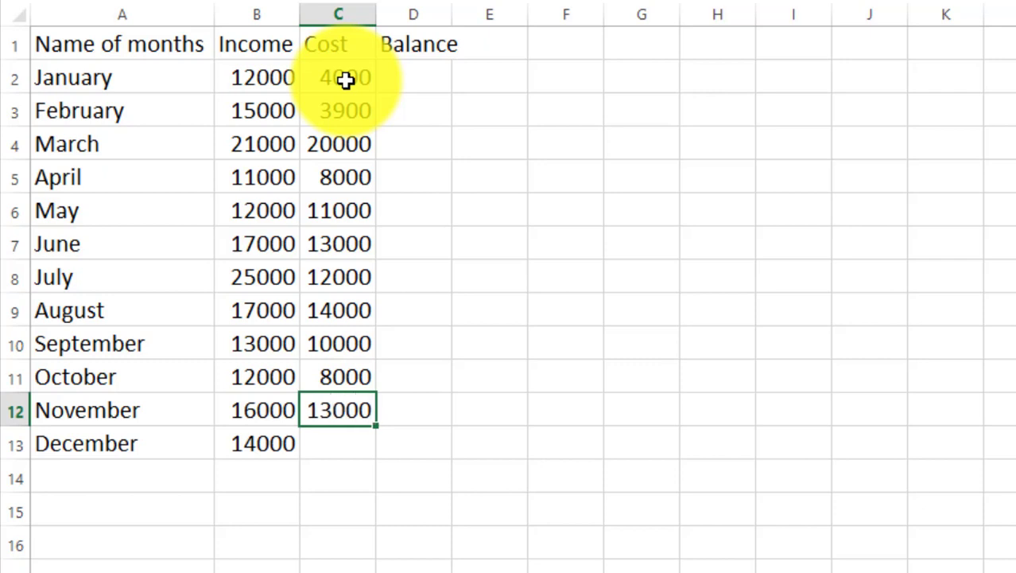
key(Return)
text(1)
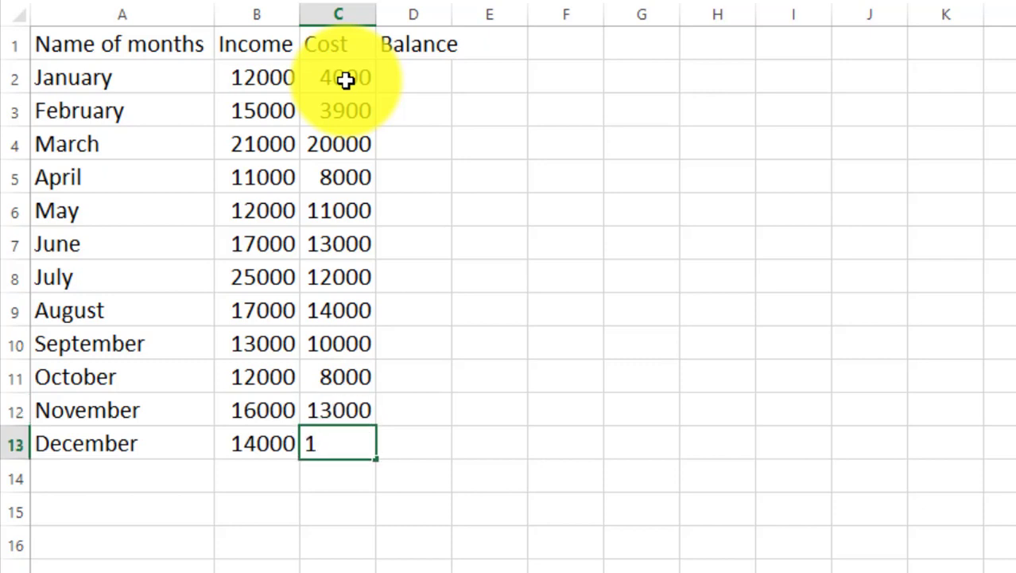
text(3500)
click(518, 129)
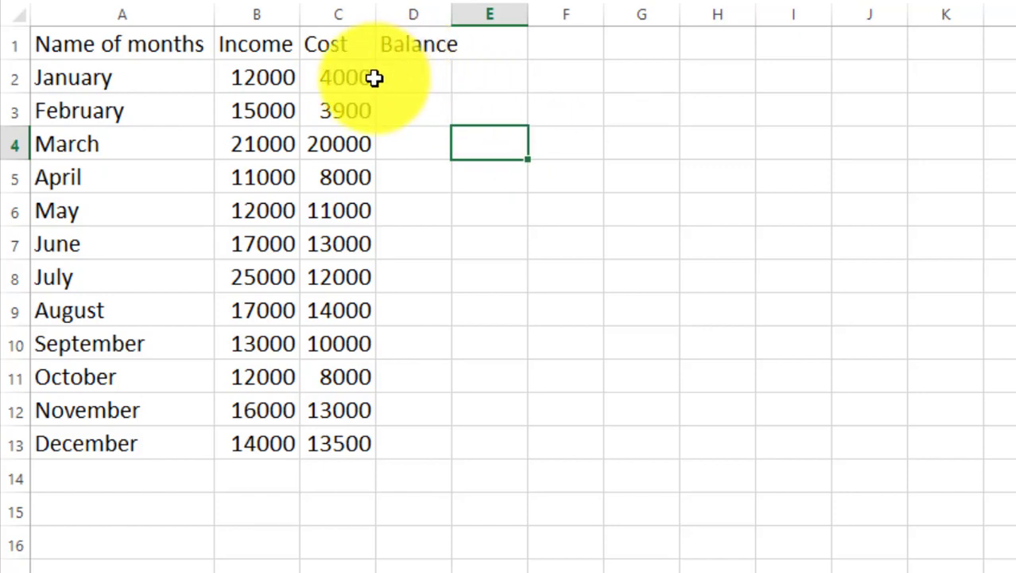
- Autofit the Balance column and calculate every month's balance in D2:D13 with the formula =B2-C2 filled down from D2
click(429, 74)
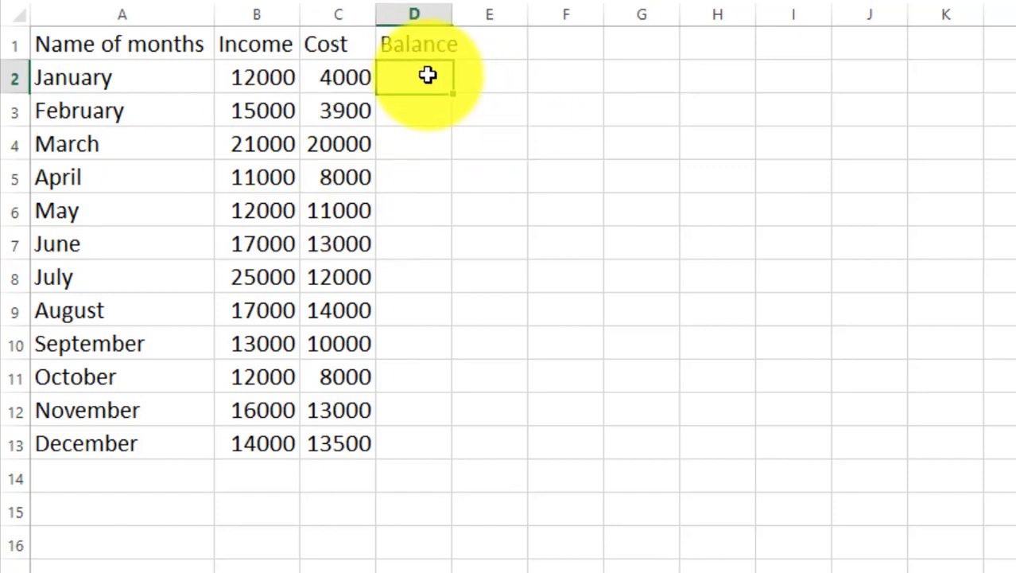
double_click(455, 19)
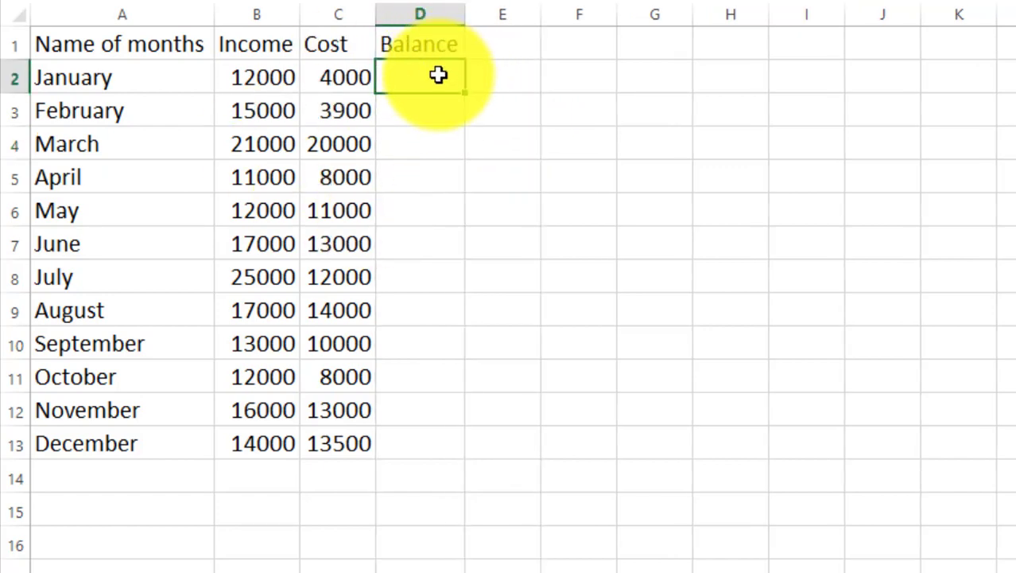
text(=)
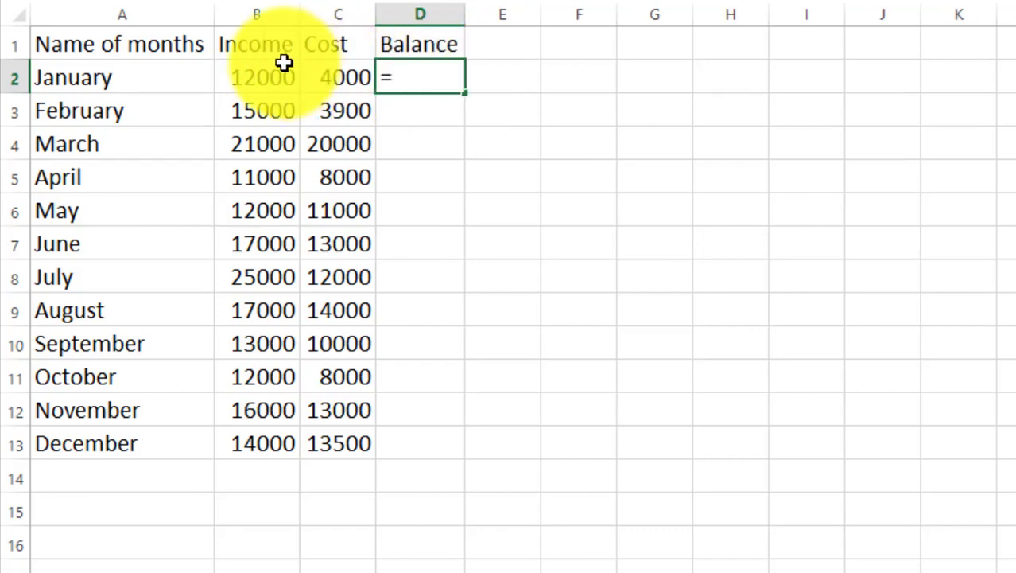
click(262, 77)
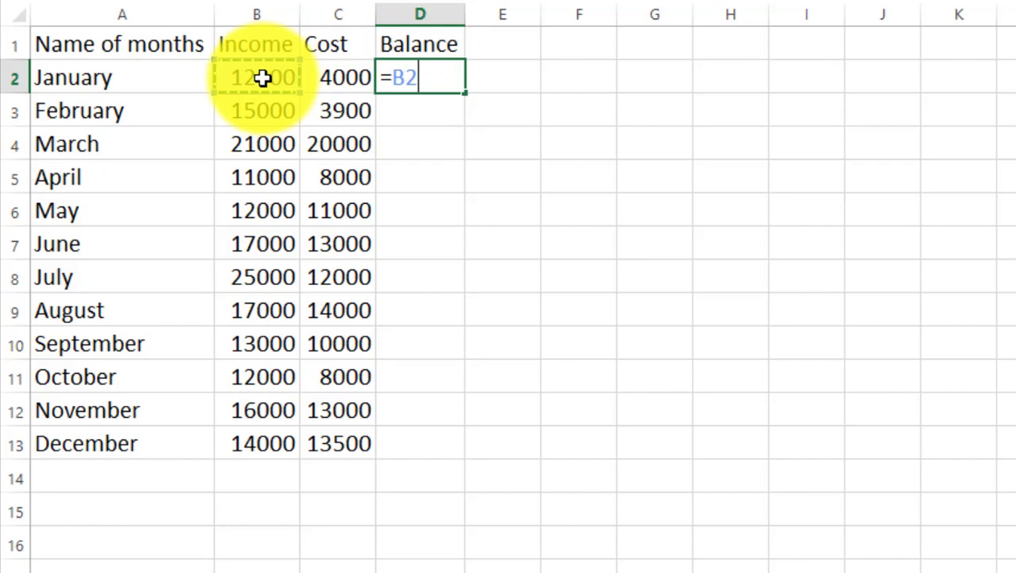
text(-)
click(351, 76)
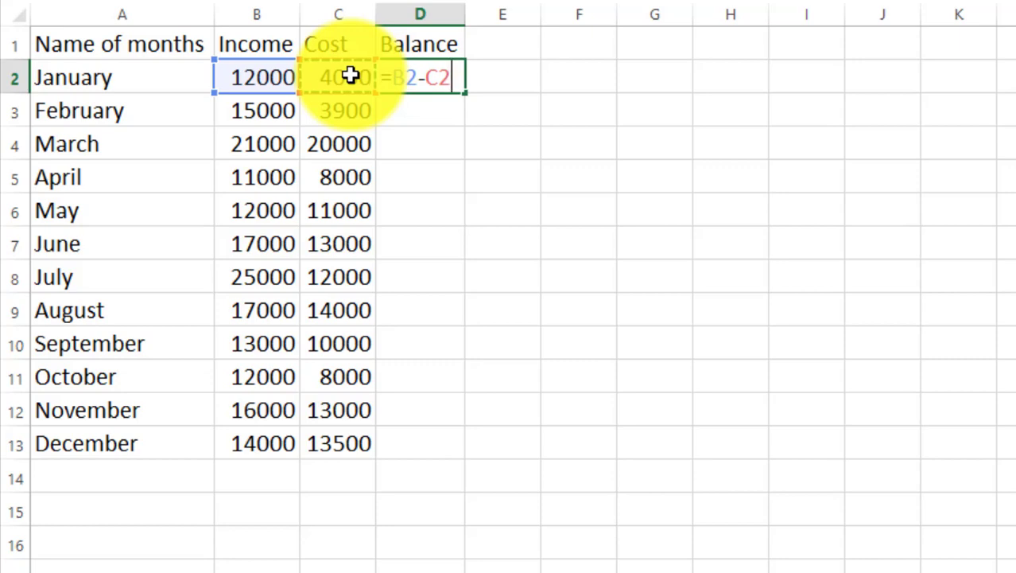
key(Return)
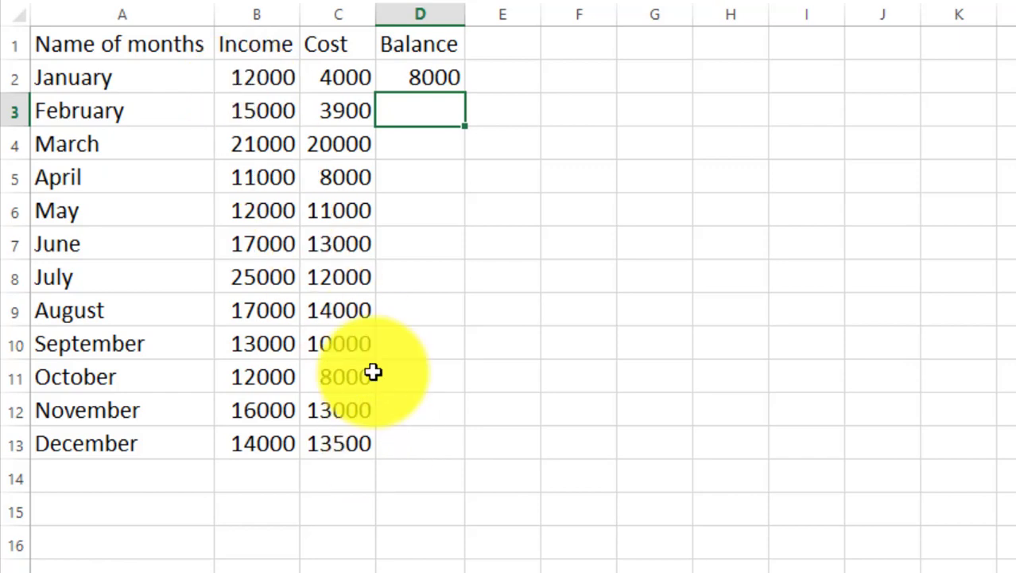
click(413, 75)
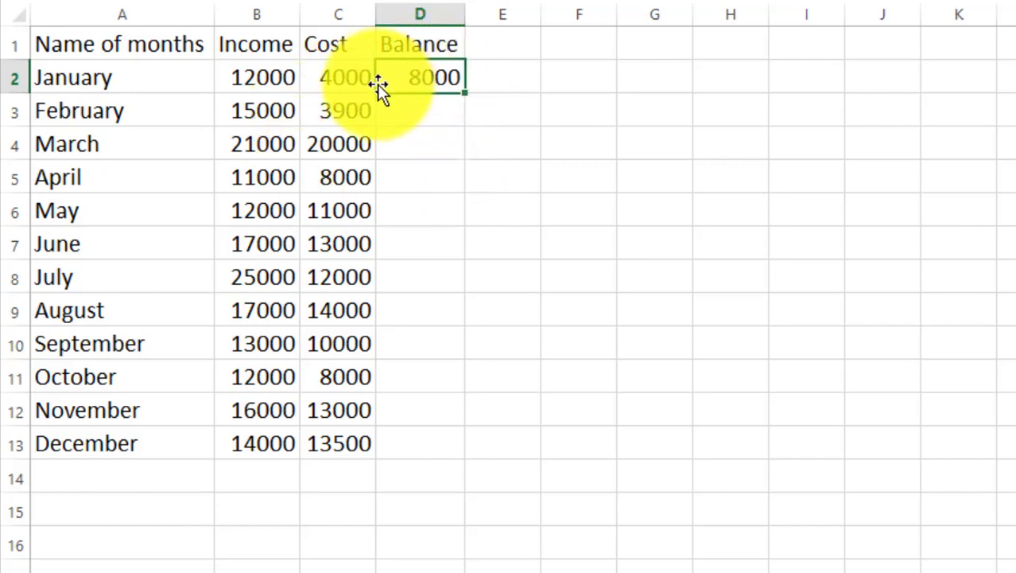
double_click(464, 92)
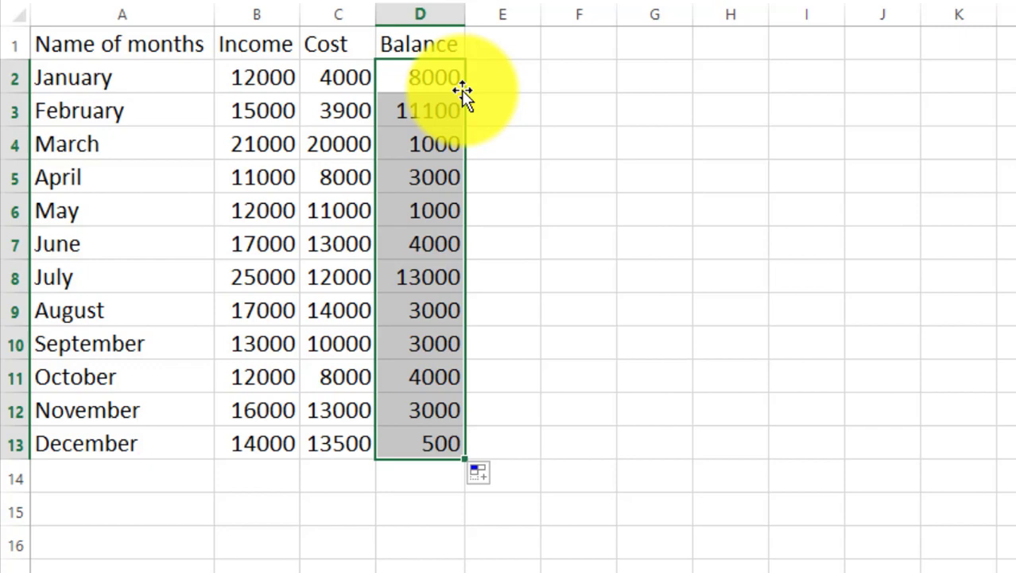
- Label A15 as Total and use AutoSum on B2:D15 to total the Income, Cost and Balance columns in row 15
click(132, 510)
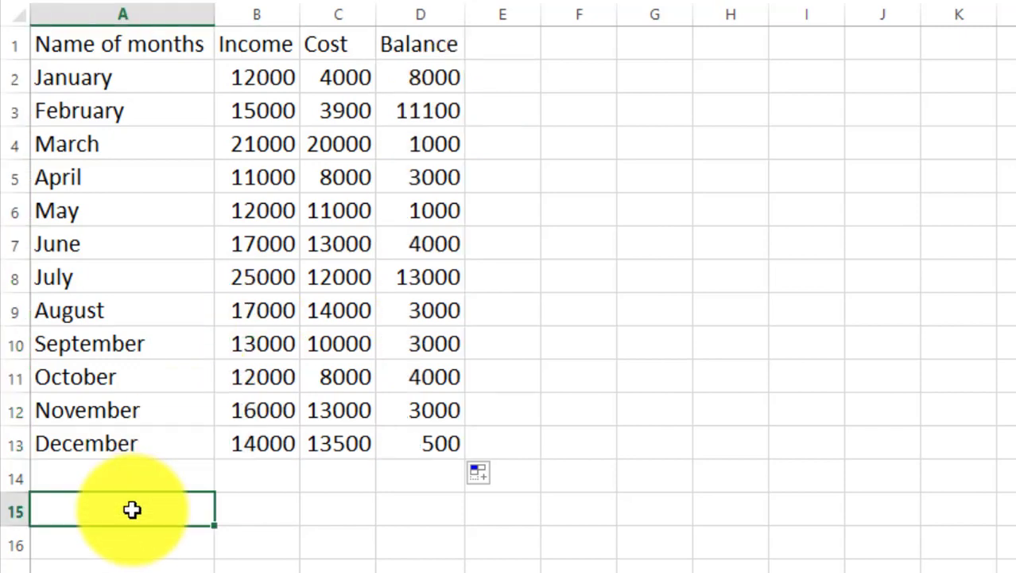
text(Total)
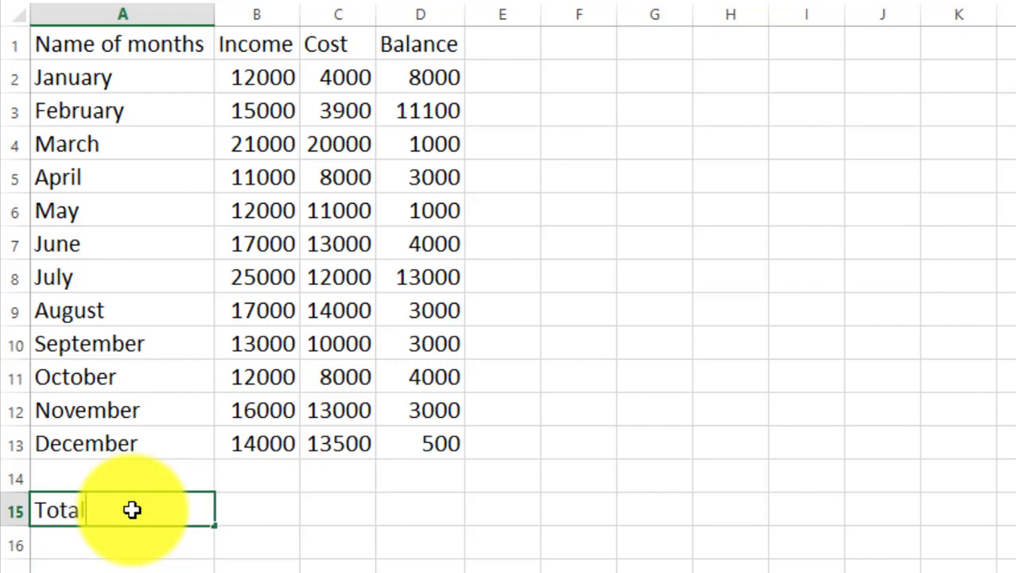
click(258, 509)
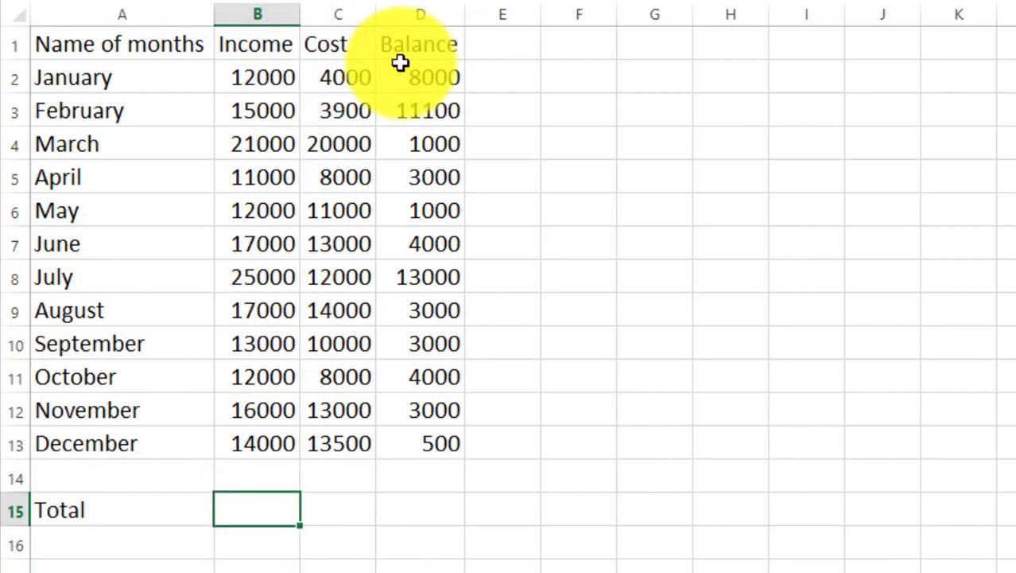
drag(249, 77, 396, 502)
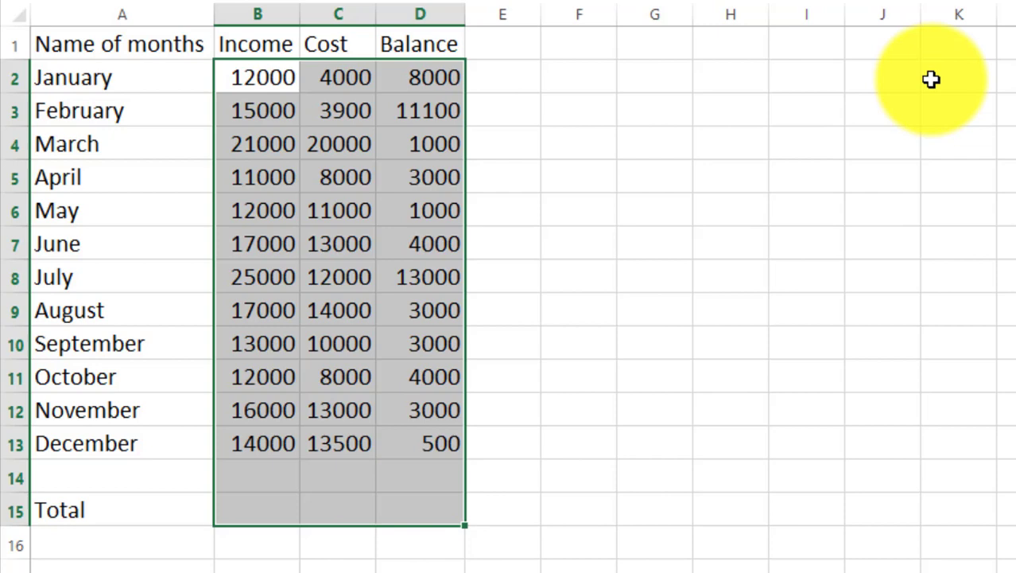
key(alt+equal)
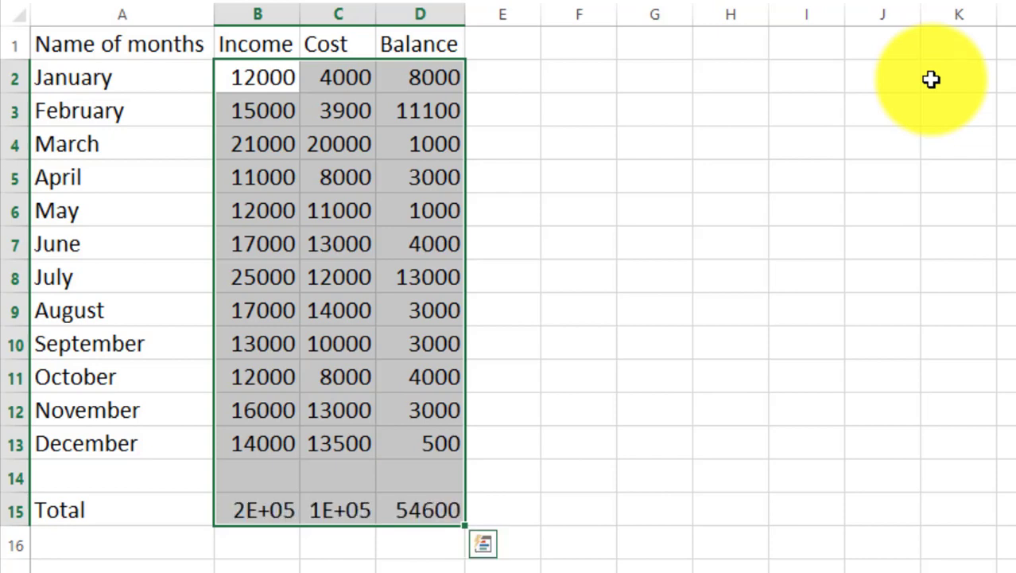
key(ctrl+z)
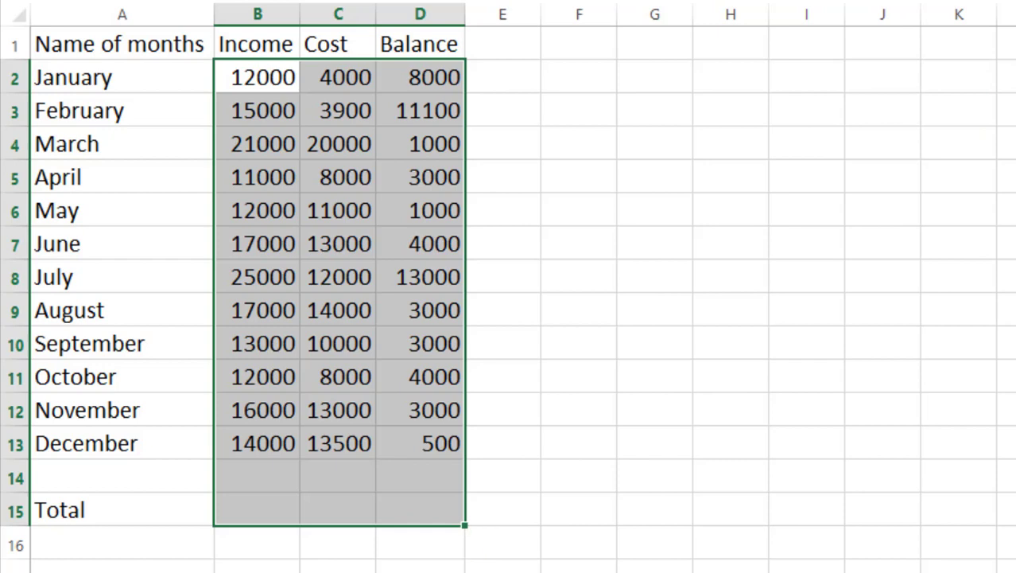
key(alt+equal)
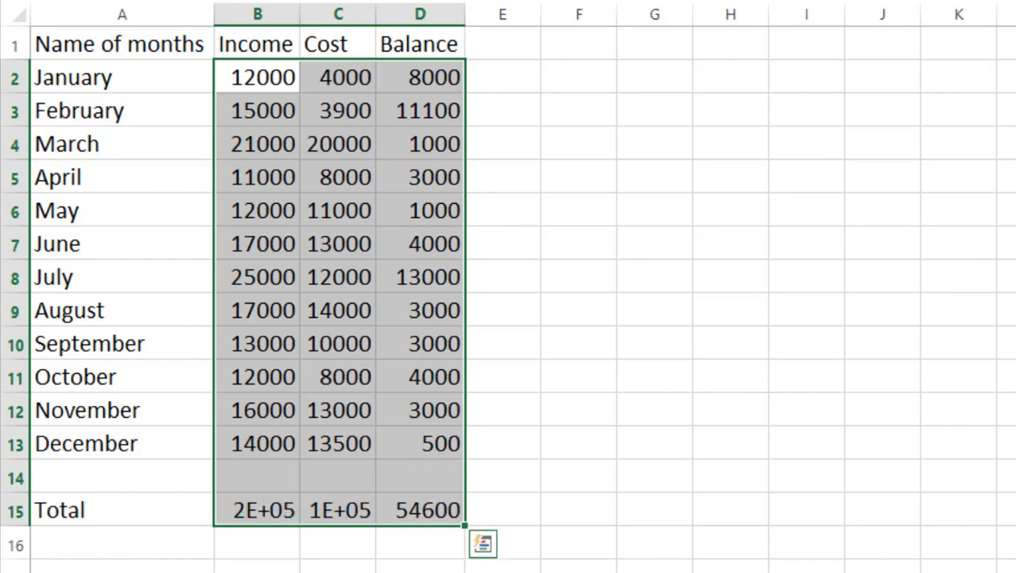
- Autofit the Income and Cost column widths and apply the Comma Style number format to B2:D15
click(833, 131)
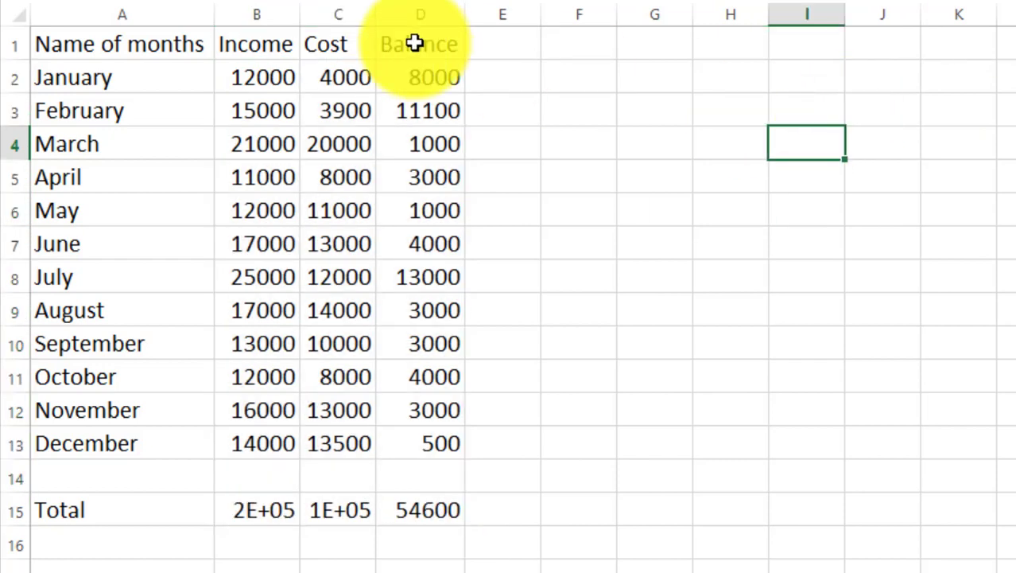
double_click(295, 19)
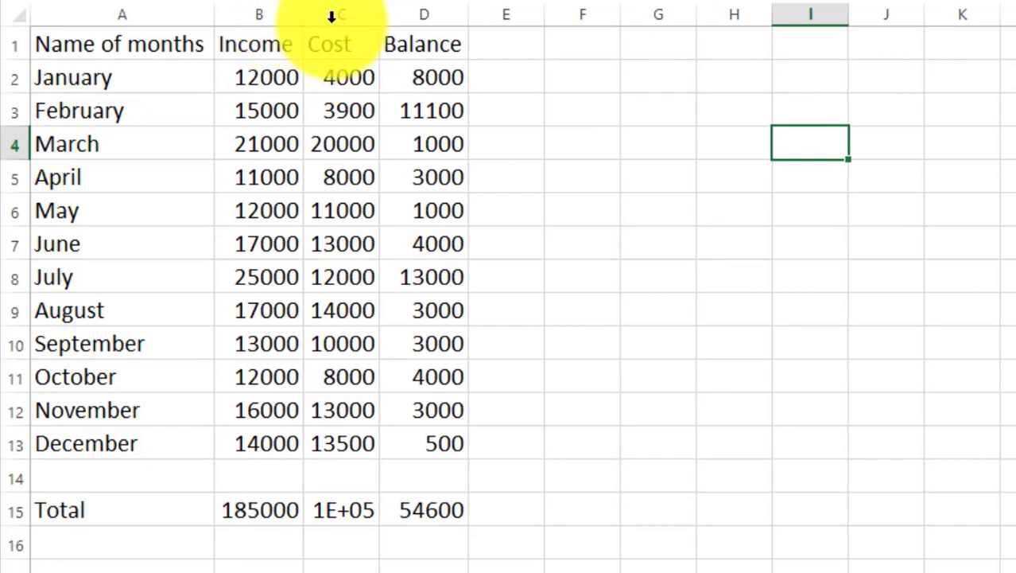
double_click(380, 14)
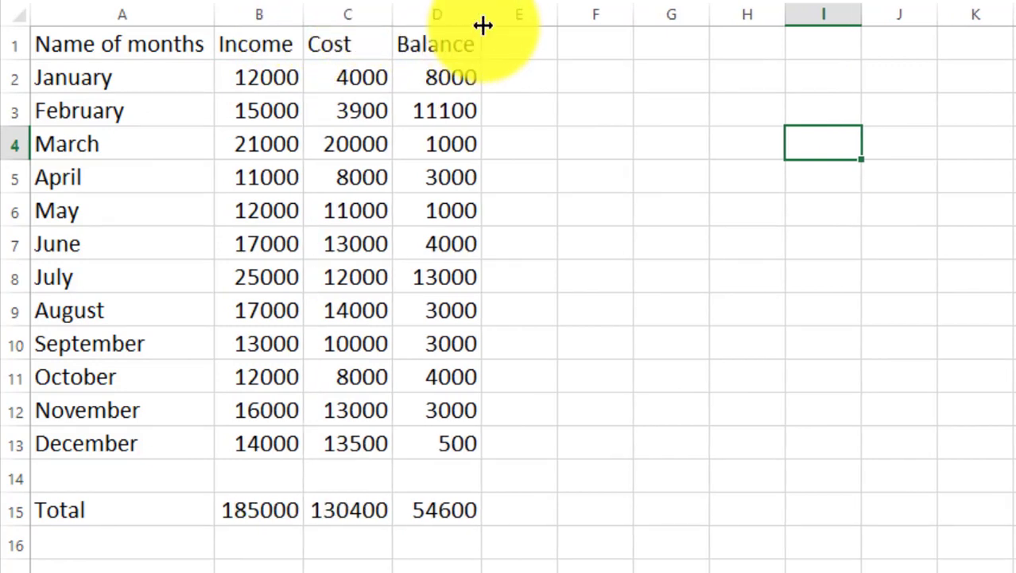
click(570, 248)
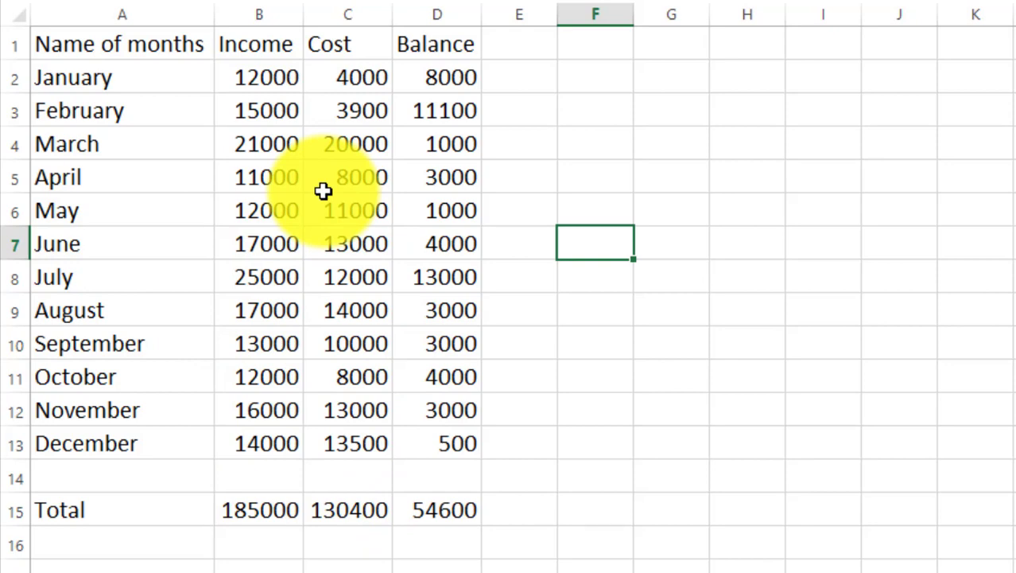
drag(250, 86, 428, 511)
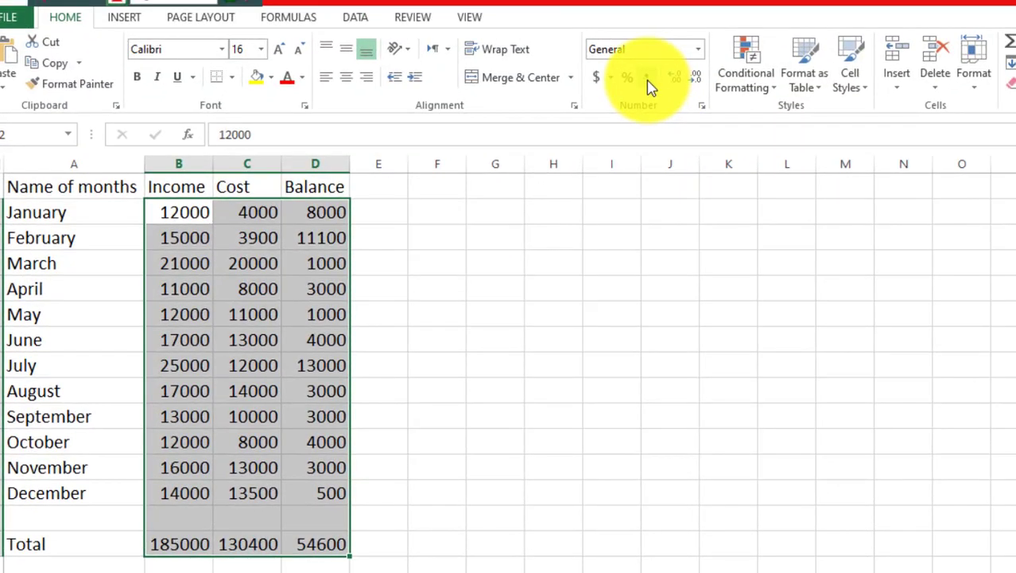
click(648, 82)
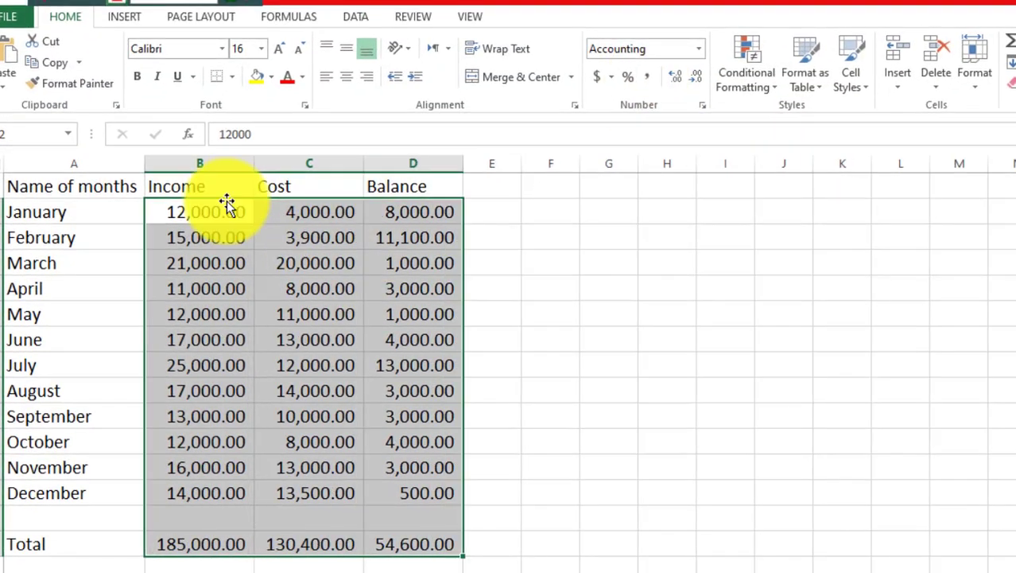